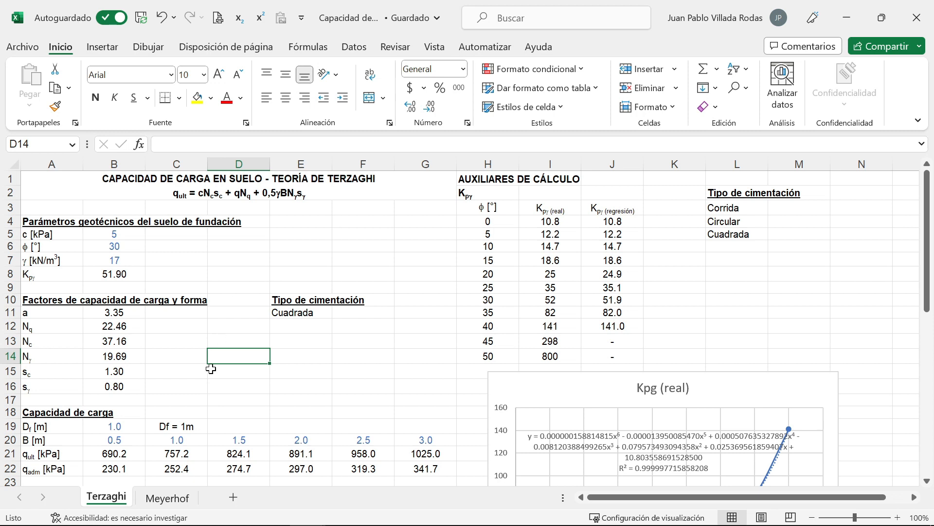
On the Meyerhof sheet, move the heading "Factores de capacidad de carga y forma" from A10 to E4.
click(167, 497)
click(163, 195)
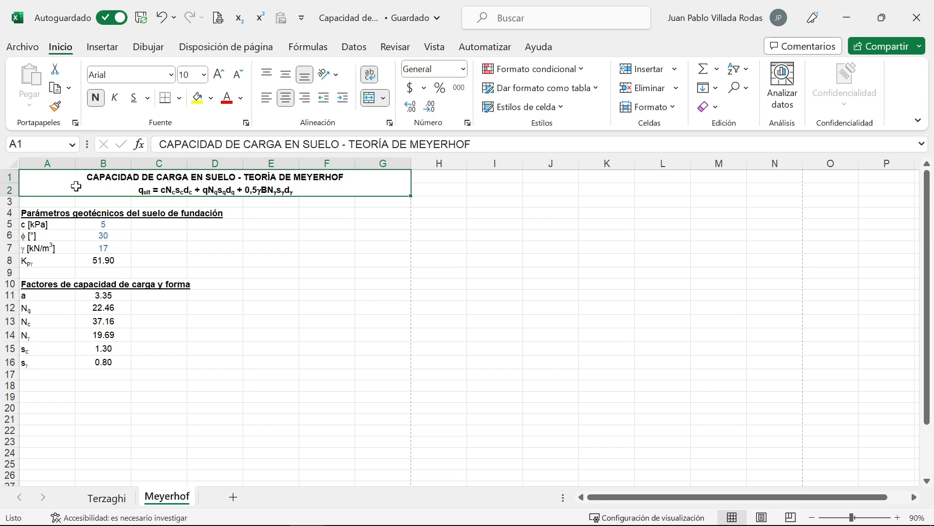
click(264, 215)
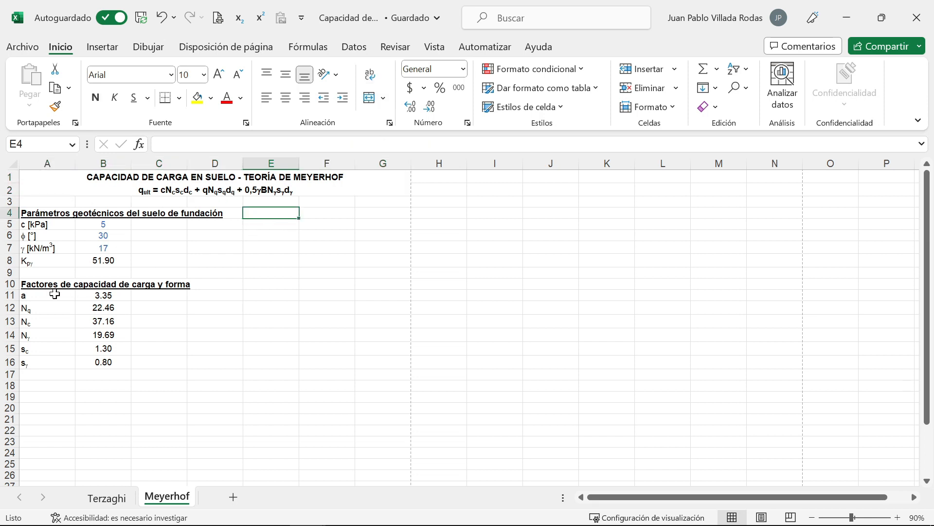
click(40, 283)
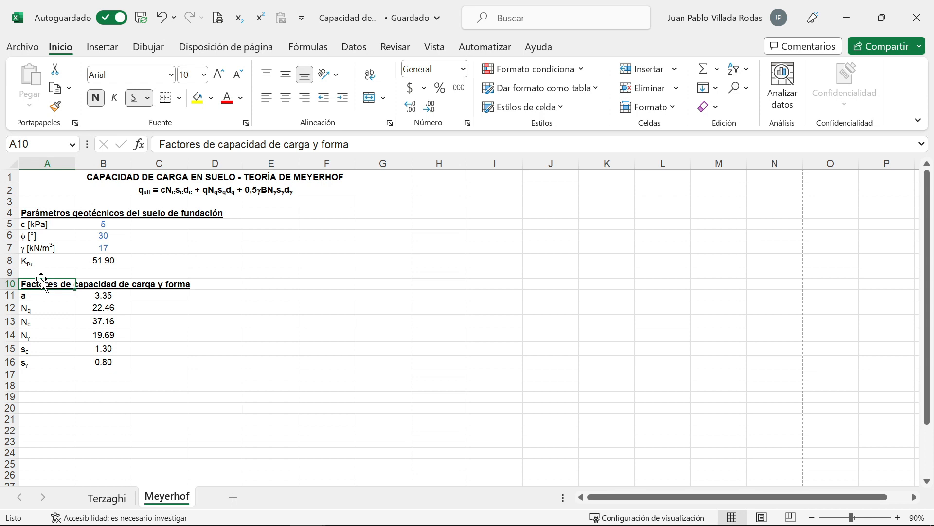
drag(42, 281, 268, 211)
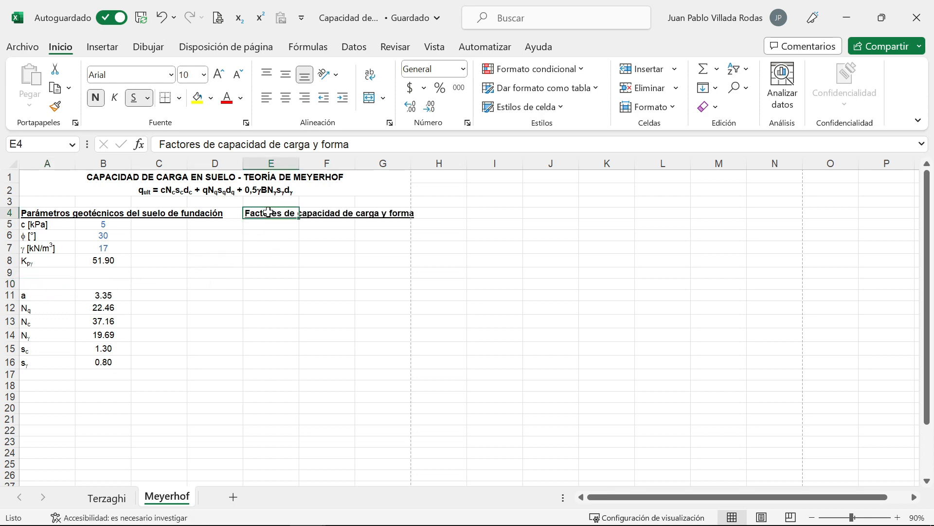
Shorten the heading in E4 to "Factores de capacidad de carga".
drag(350, 144, 310, 144)
key(BackSpace)
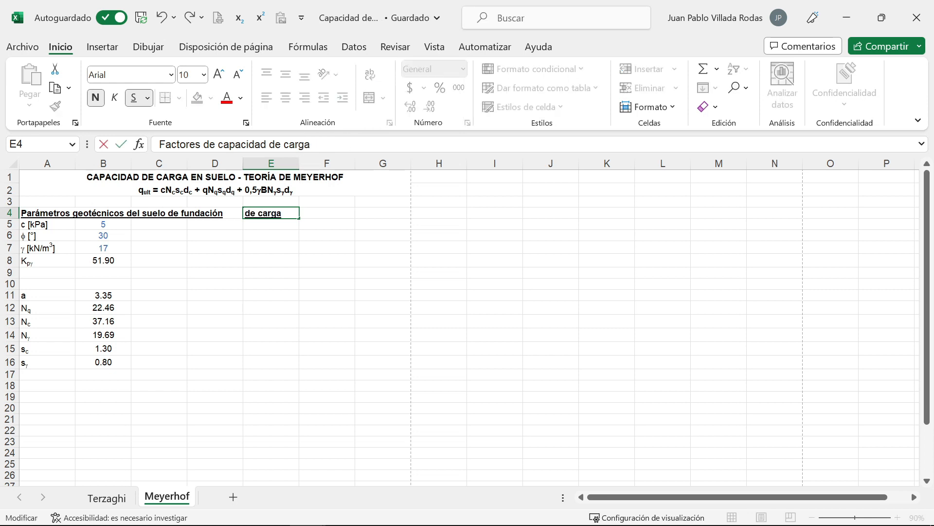
key(Return)
Move the Nq, Nc and Nγ labels from A12:A14 to E5:E7 and clear the leftover contents of A11:B16.
click(276, 256)
drag(38, 308, 48, 336)
drag(62, 304, 272, 232)
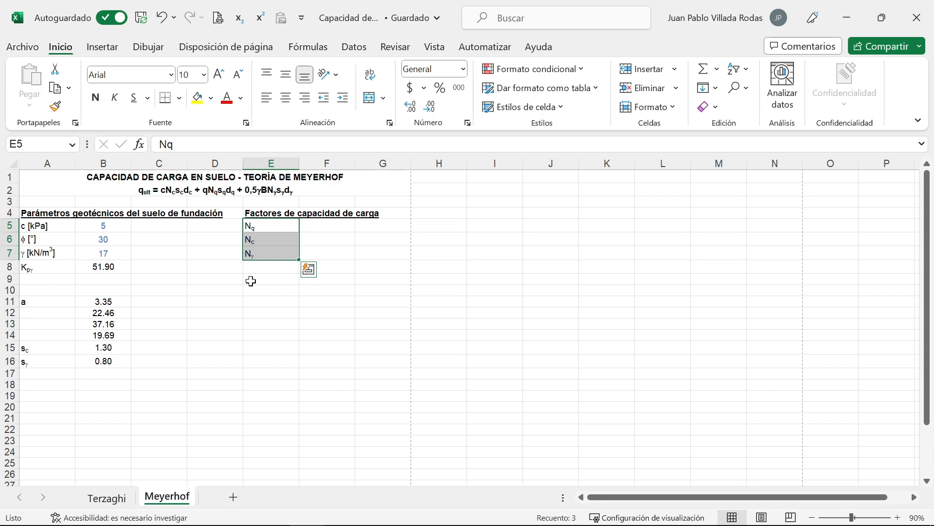
drag(39, 302, 107, 367)
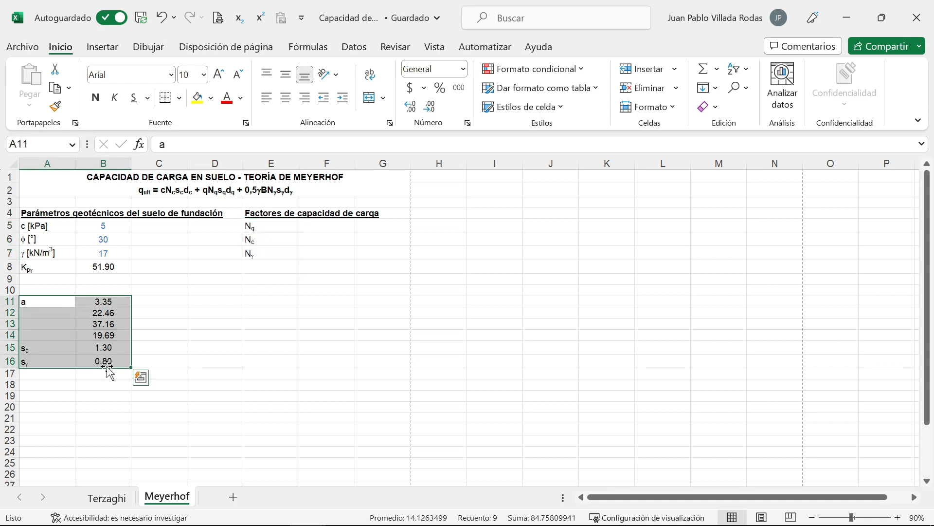
key(Delete)
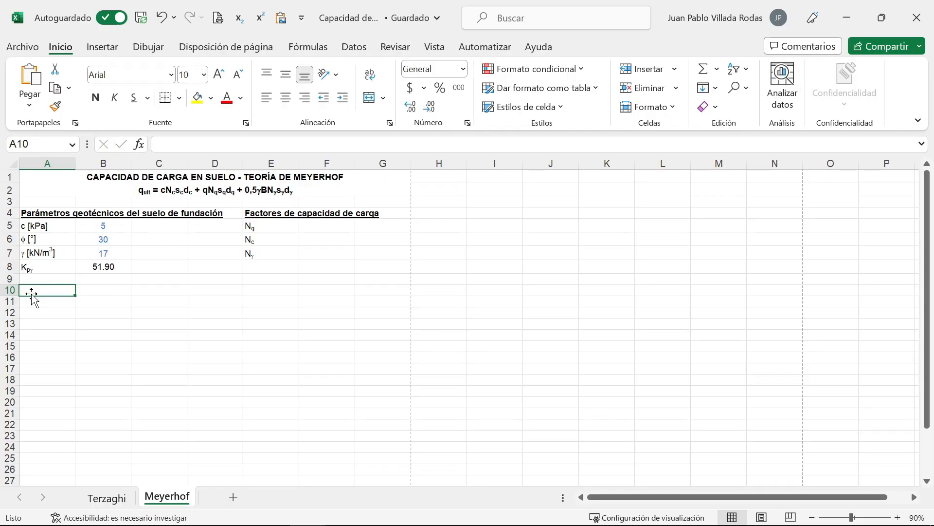
Change the Kpγ label in A8 to Kp by removing its γ subscript.
click(42, 270)
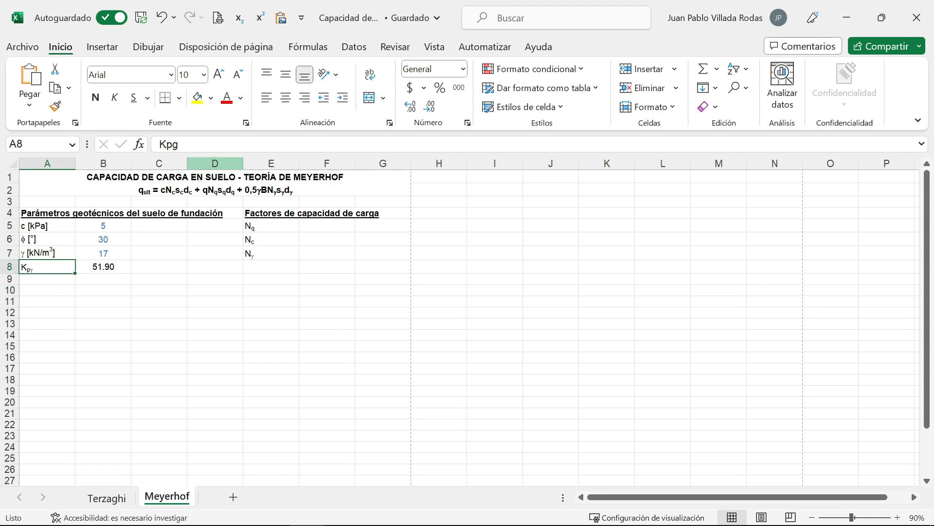
click(178, 144)
key(BackSpace)
key(Return)
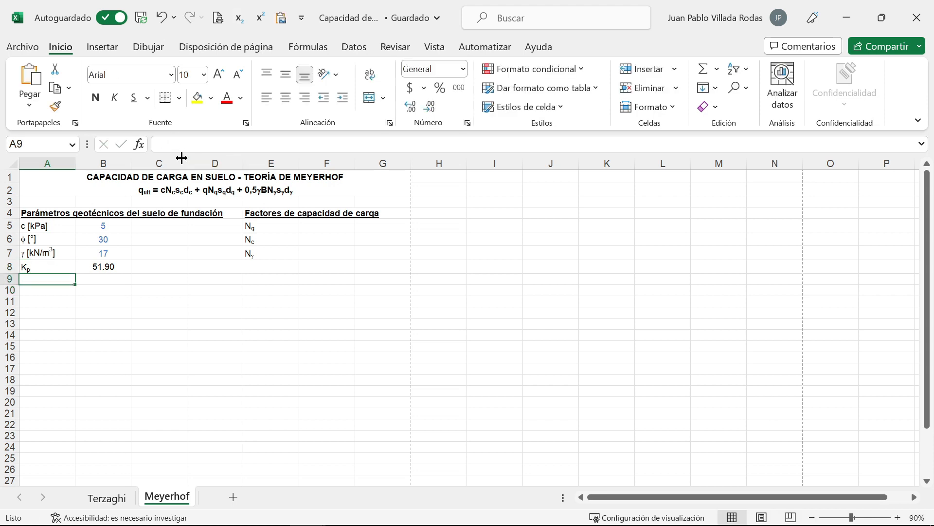
Replace the Kp formula in B8 with +(TAN(RADIANES(45+0.5*B6)))^2.
click(100, 268)
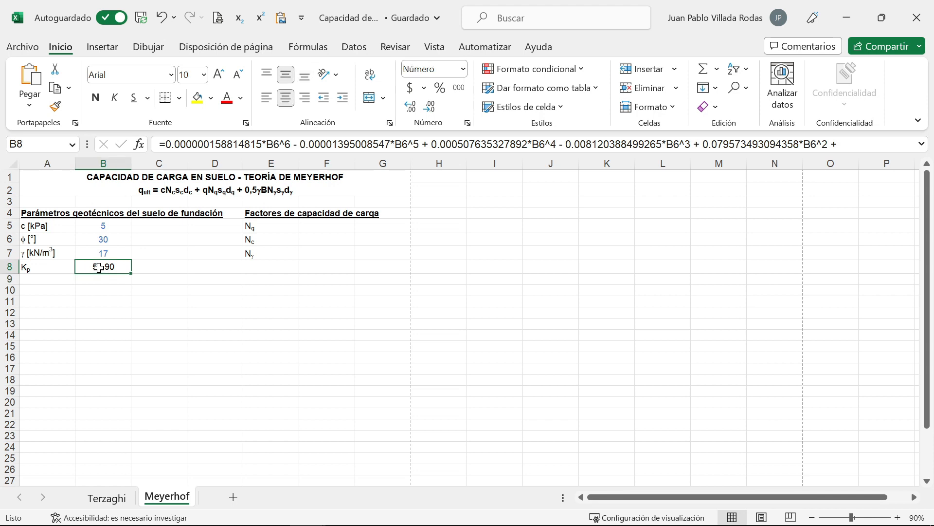
key(Delete)
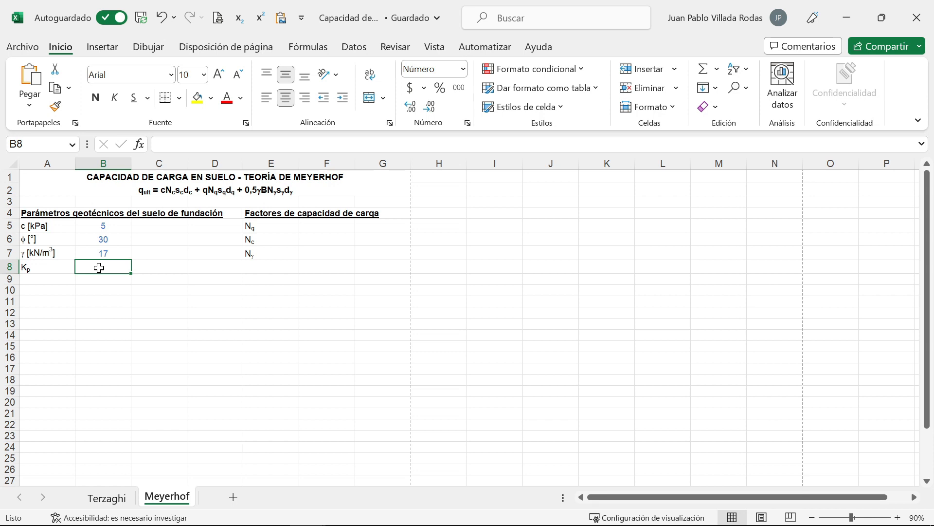
text(+)
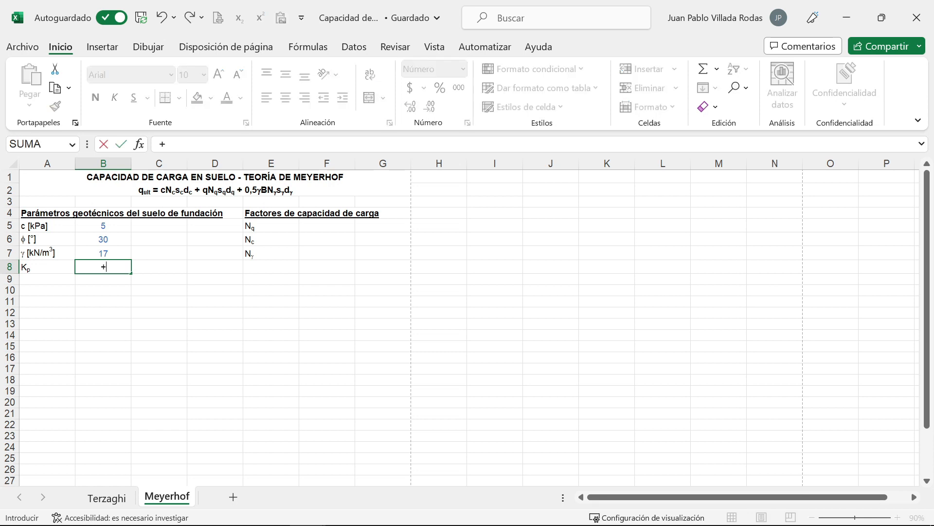
text((tan)
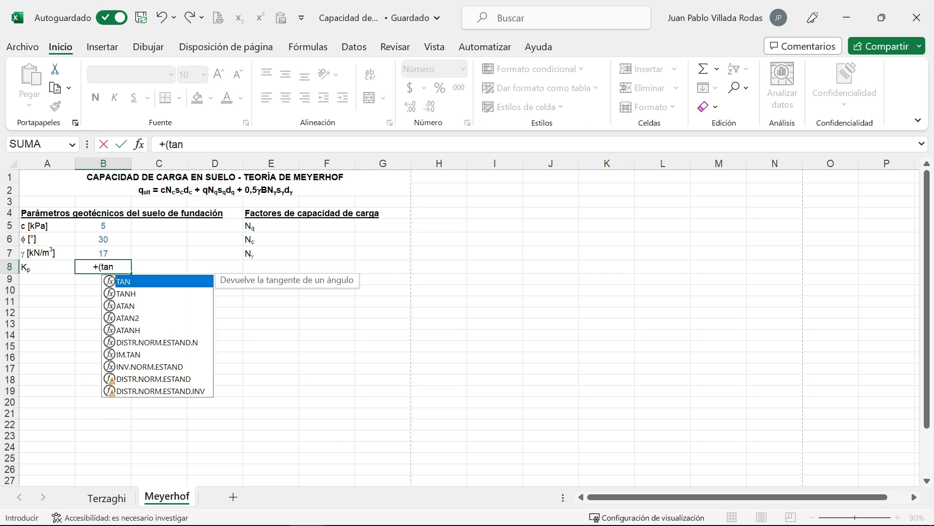
key(Tab)
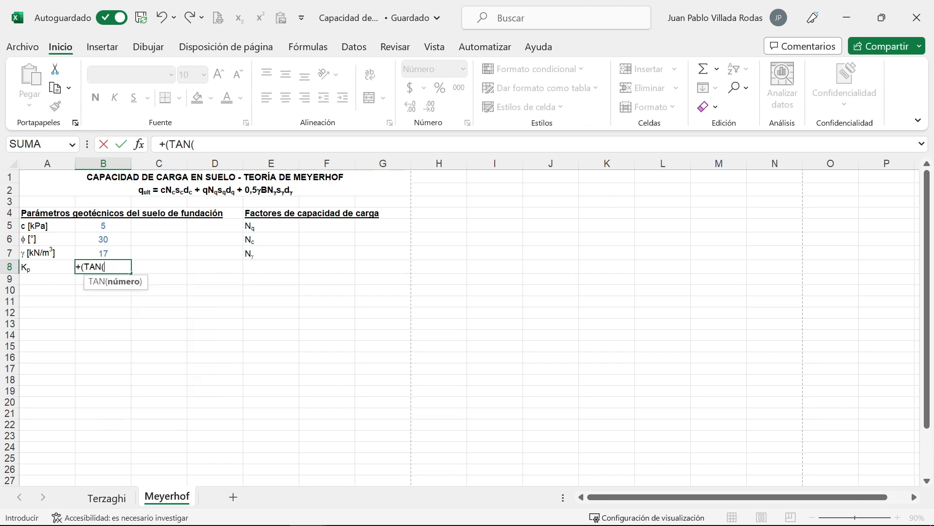
text(rad)
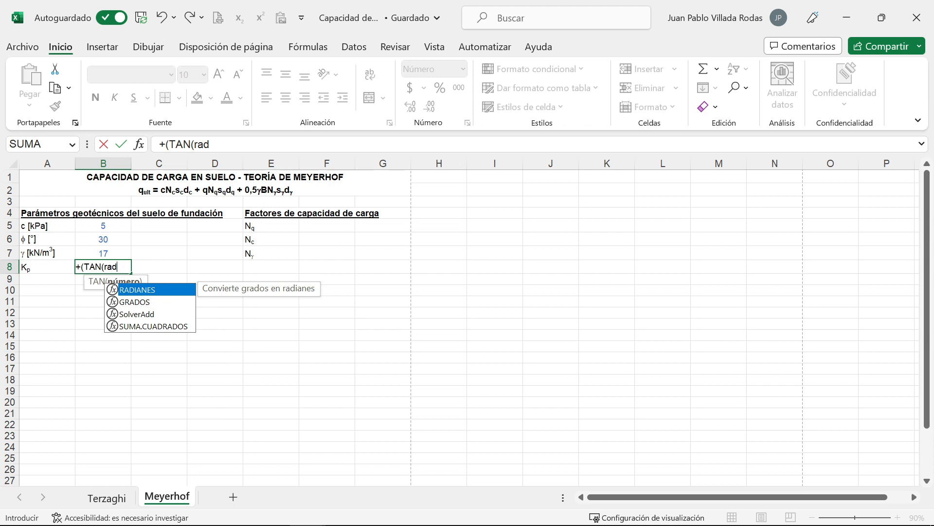
key(Tab)
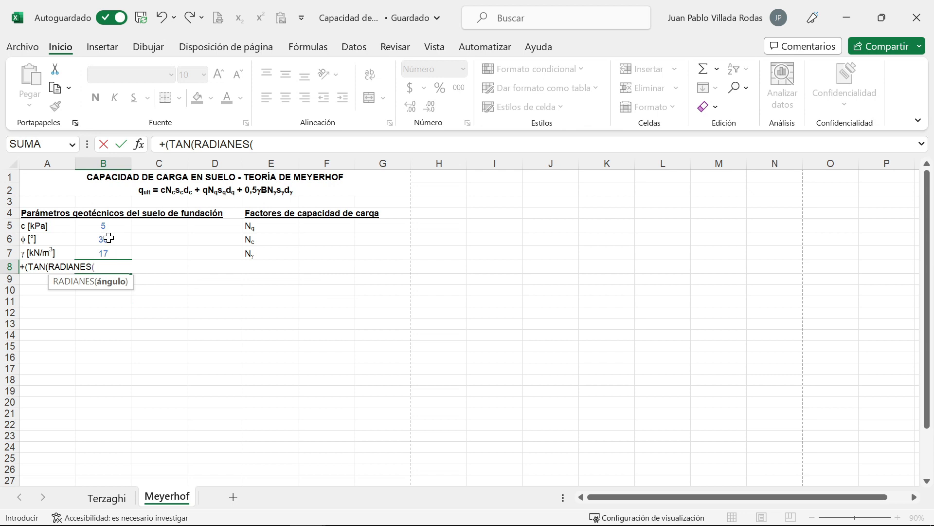
text(45+0.5*)
click(115, 242)
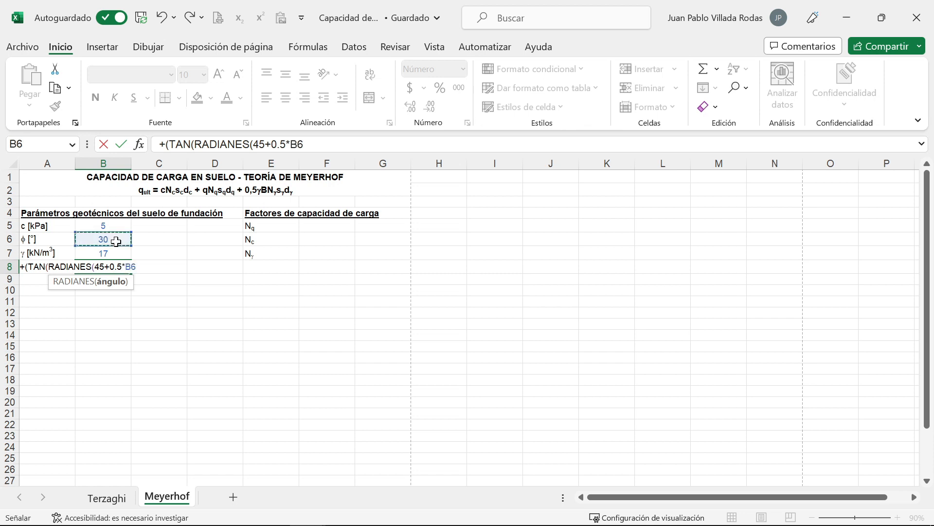
text())
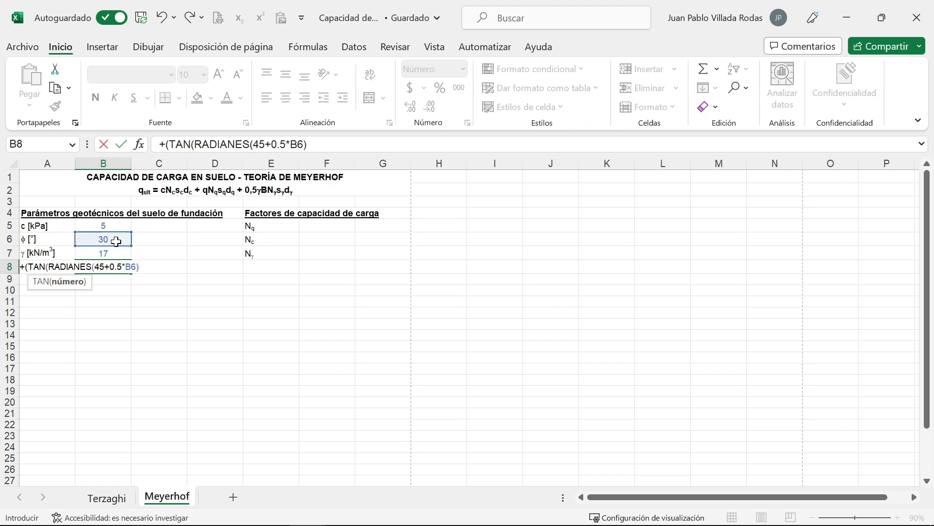
text()))
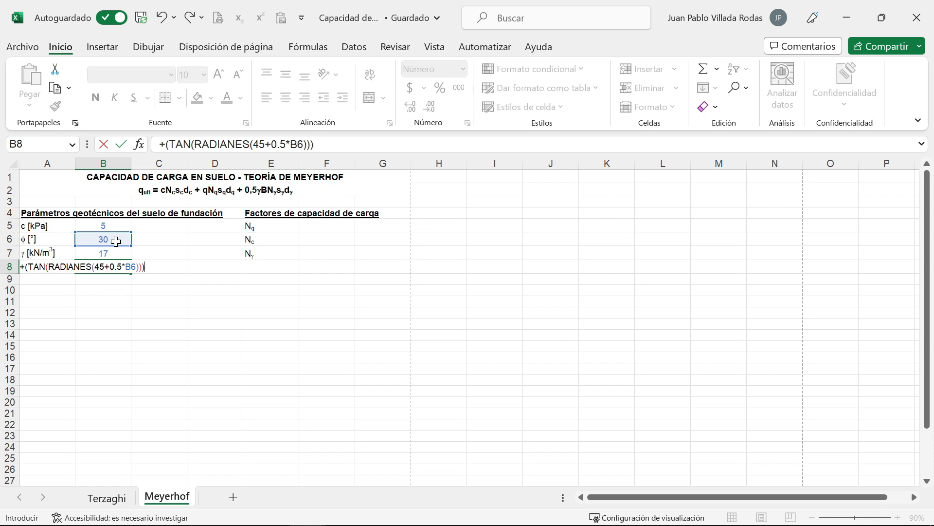
text(^2)
key(Return)
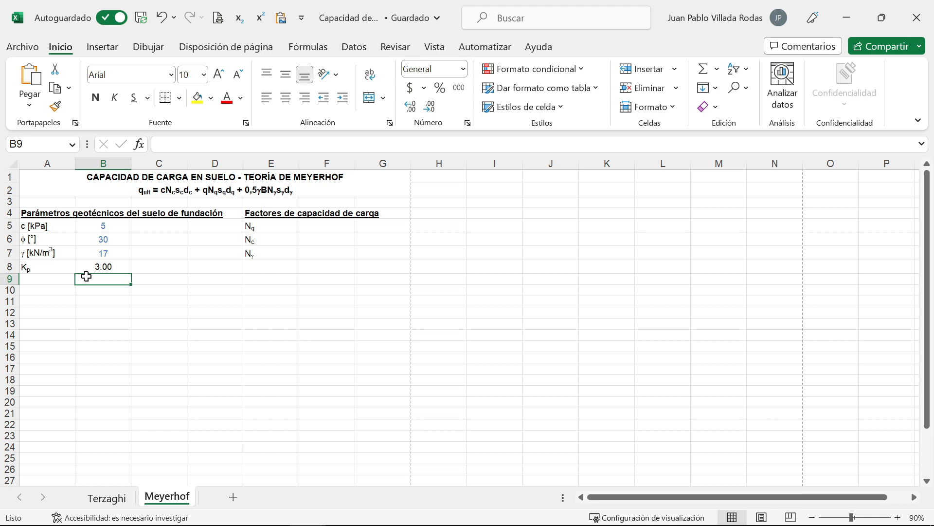
Begin the Nq formula in F5 with the exponential term +EXP(PI()*TAN(RADIANES(B6))).
click(327, 226)
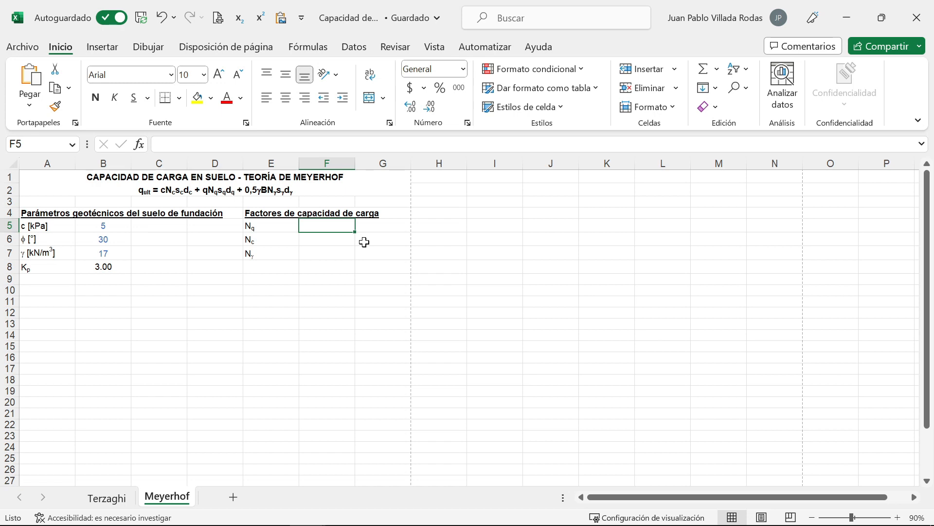
text(+exp)
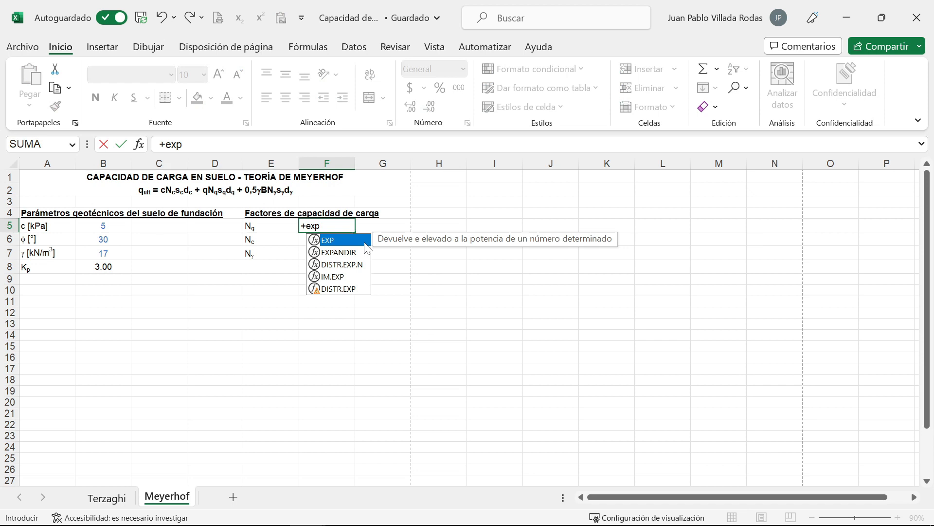
double_click(365, 240)
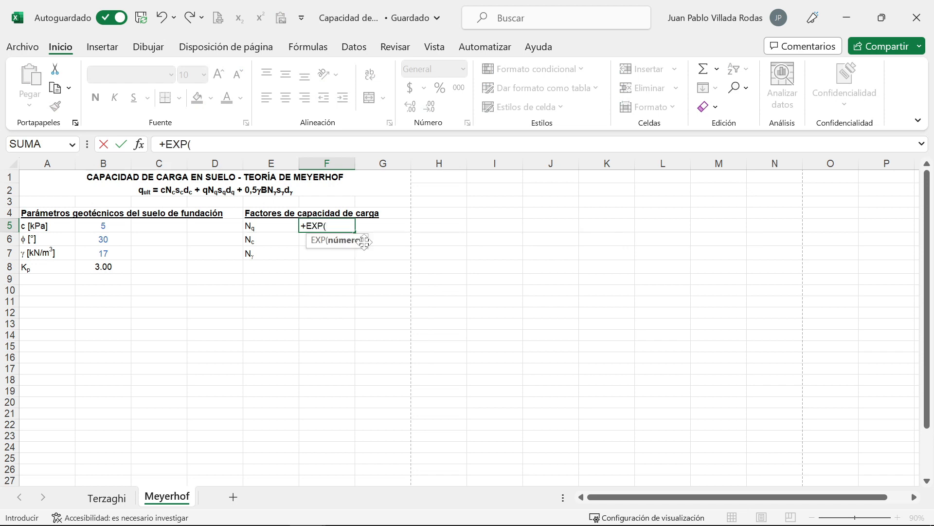
text(()
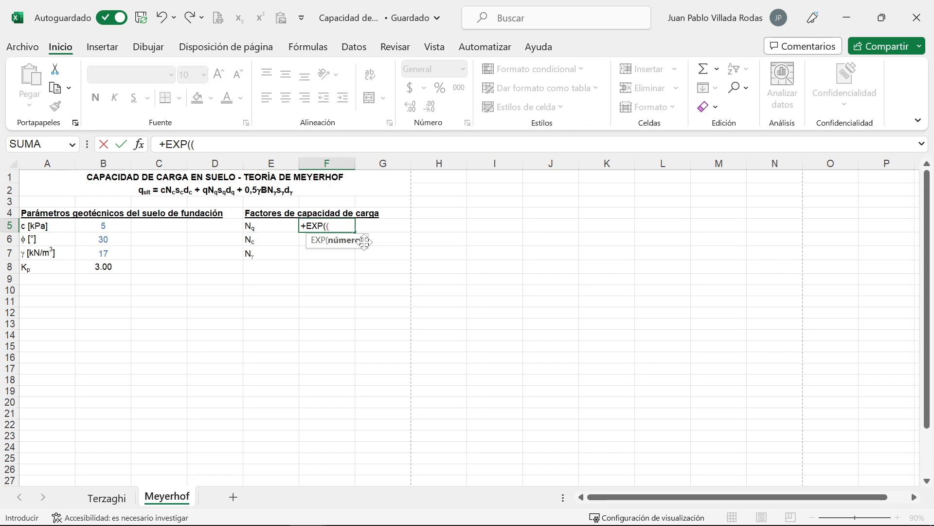
key(BackSpace)
text(pi)
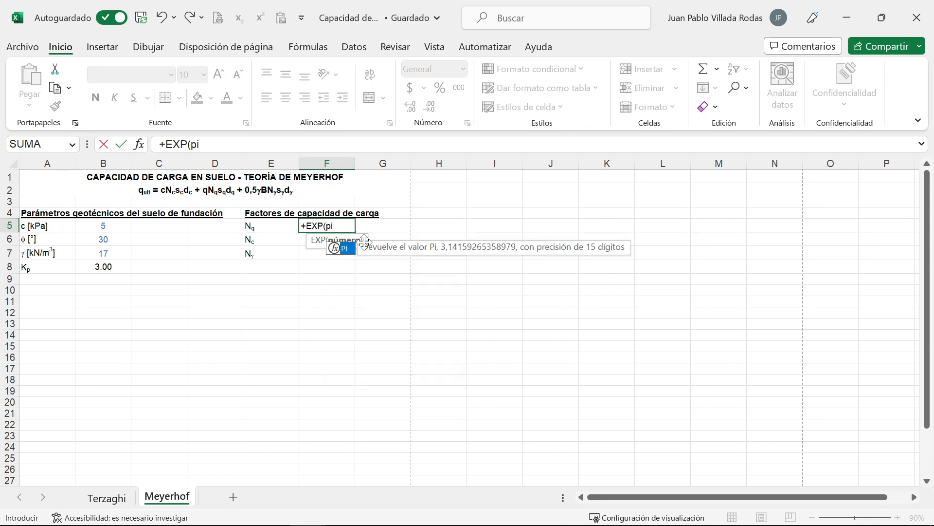
key(Tab)
text())
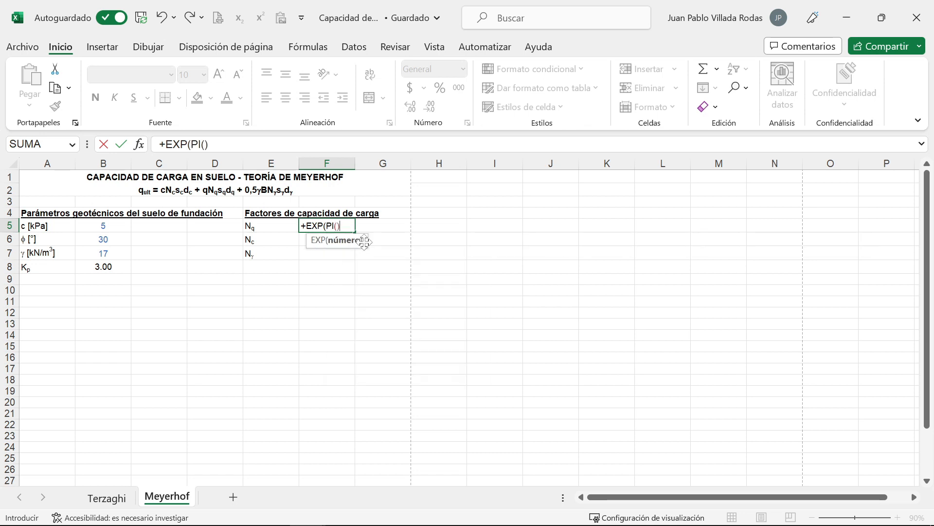
text(*tan)
key(Tab)
text(r)
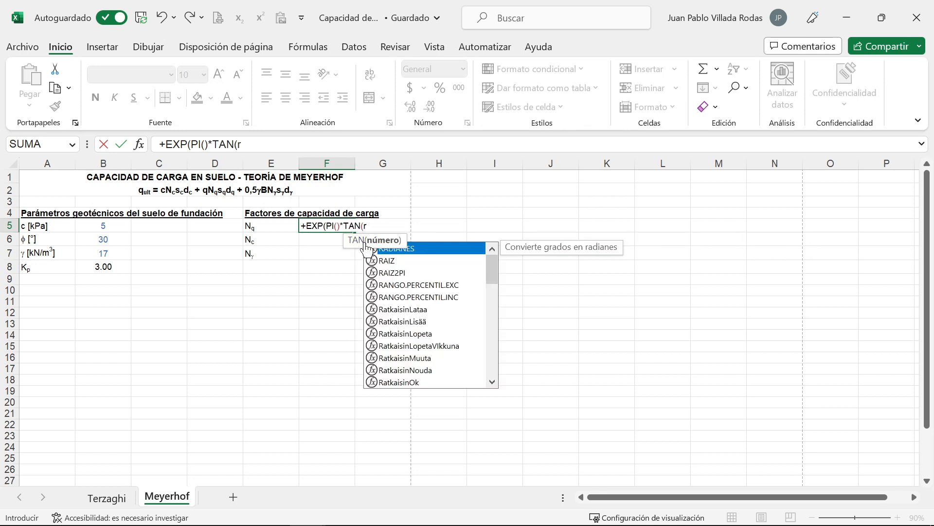
key(Tab)
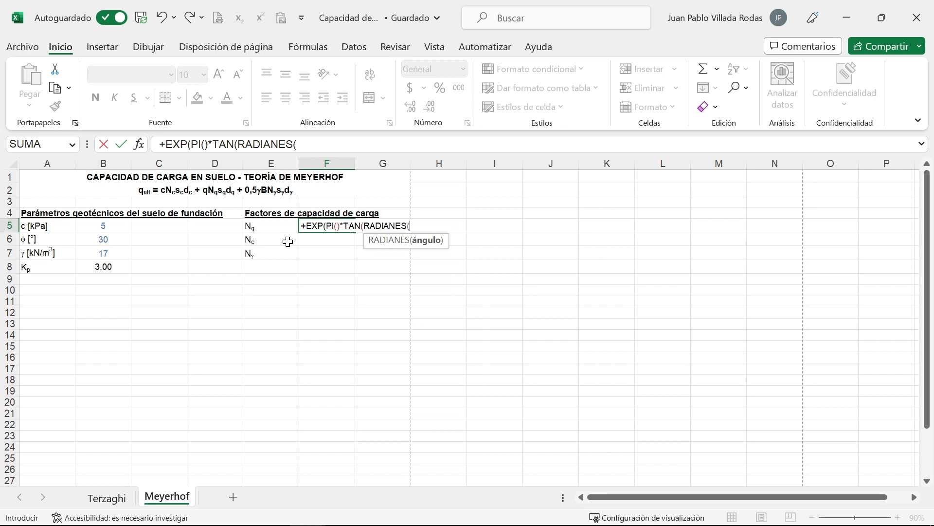
click(107, 241)
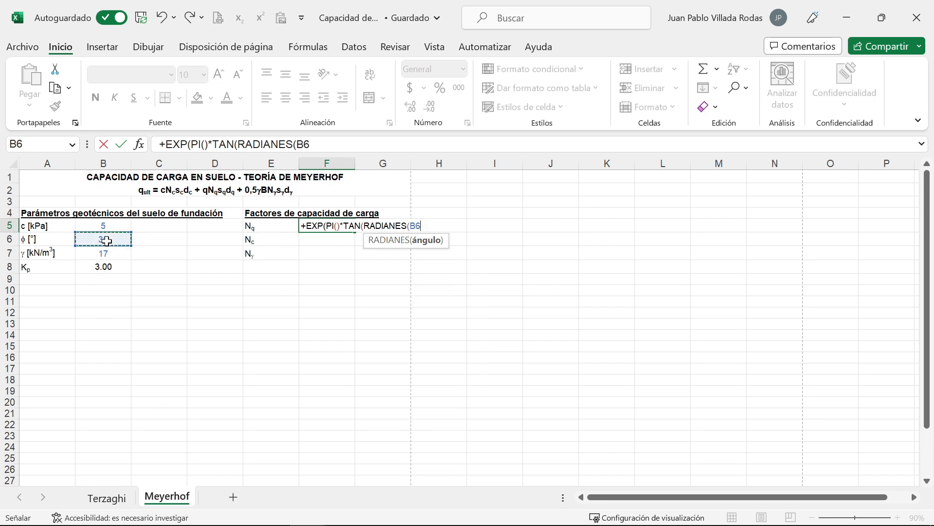
text())
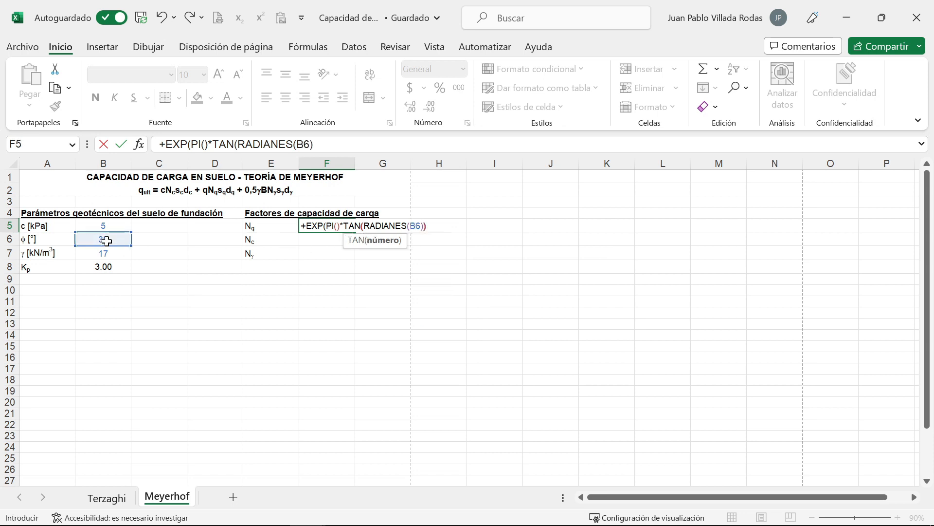
text()))
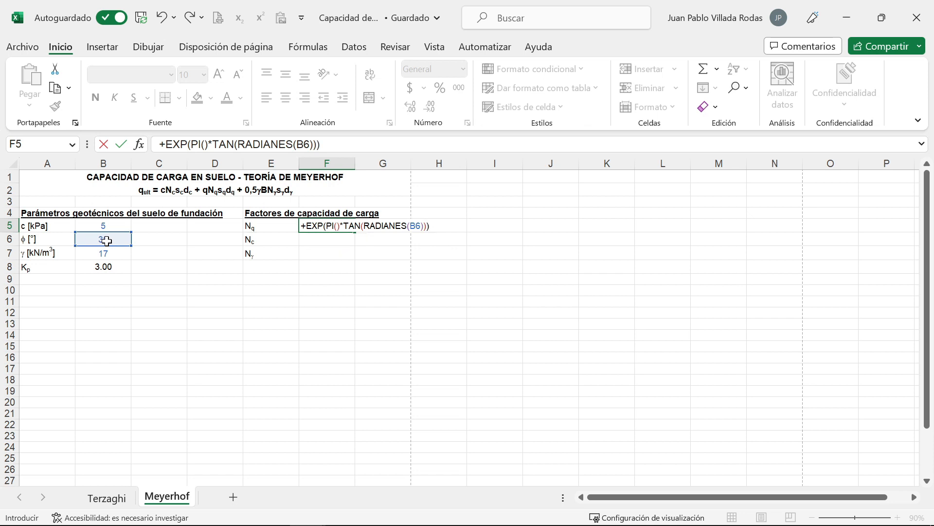
Complete the Nq formula in F5 by multiplying the exponential term by (TAN(RADIANES(45+0.5*B6)))^2.
text(*(tan)
key(Tab)
text(rad)
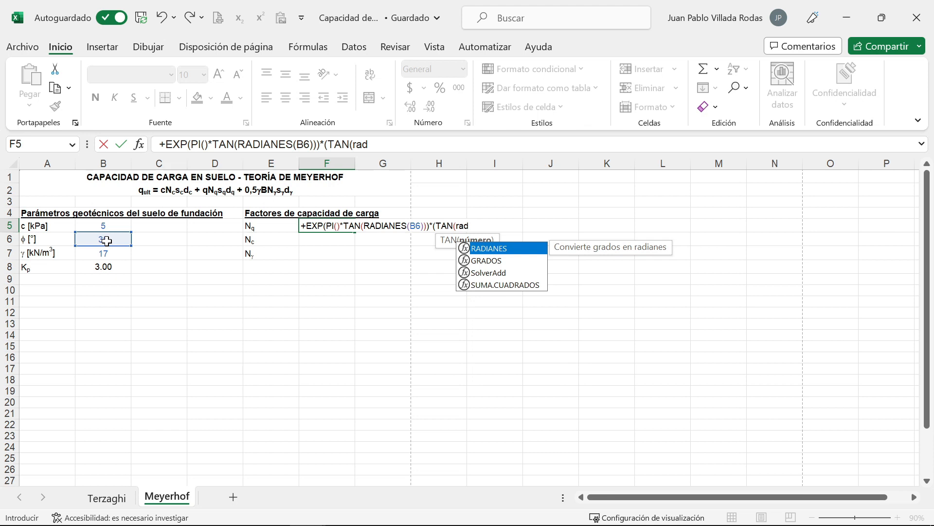
key(Tab)
text(45+0.5)
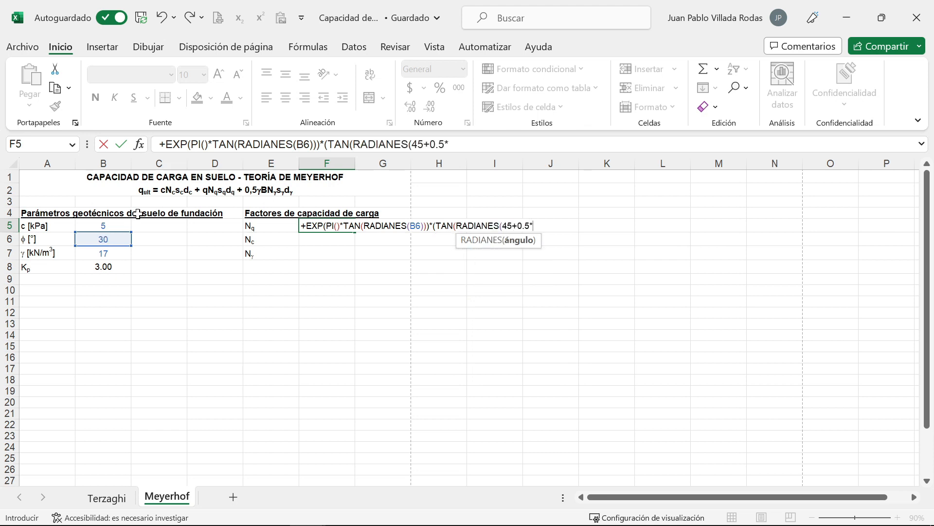
click(93, 240)
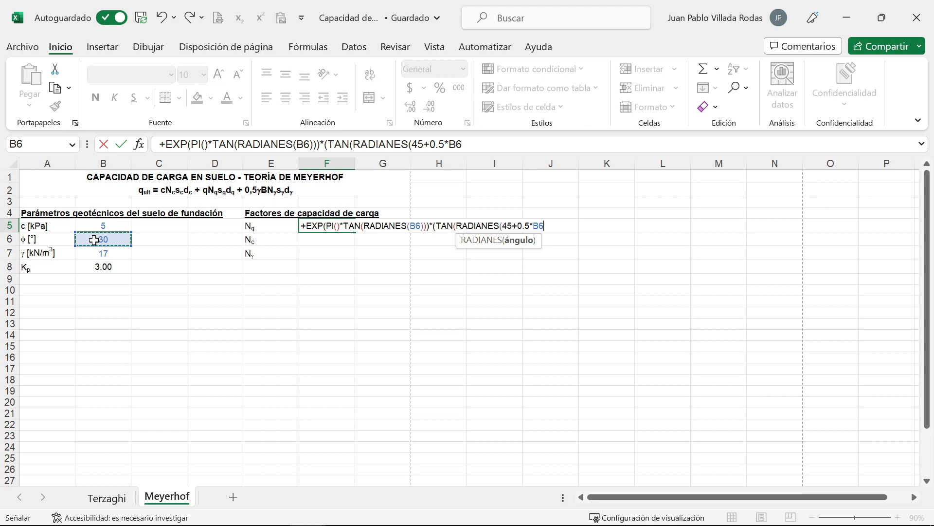
text()))
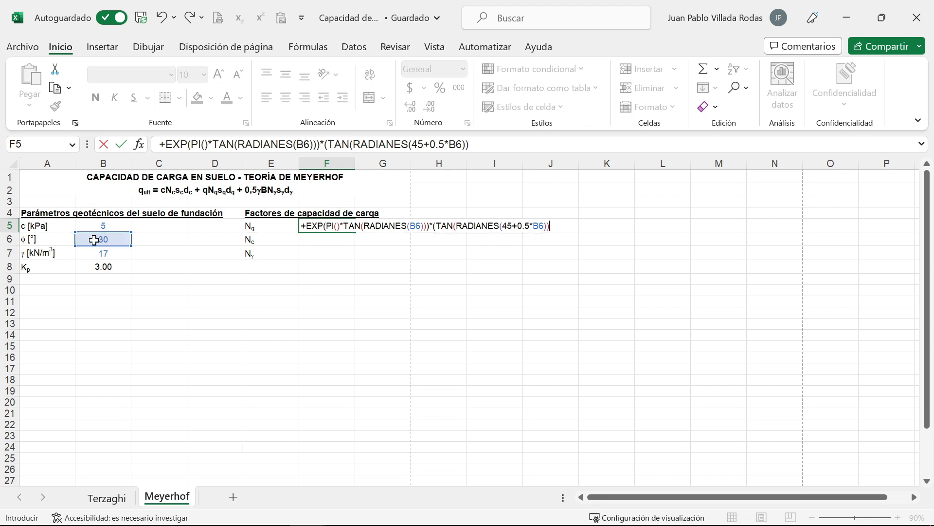
text()^2)
key(Return)
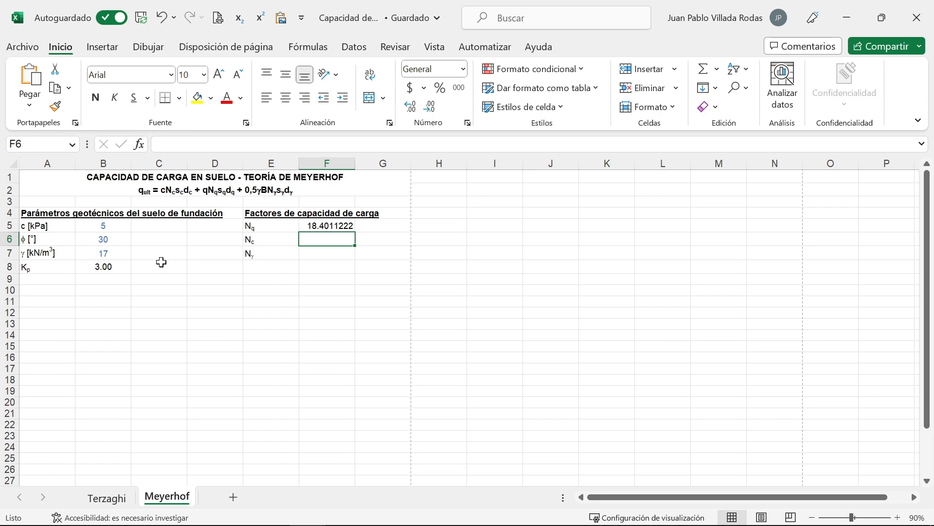
Format the Nq value in F5 with two decimals, centred horizontally and vertically, and copy that formatting to F6:F7.
click(340, 226)
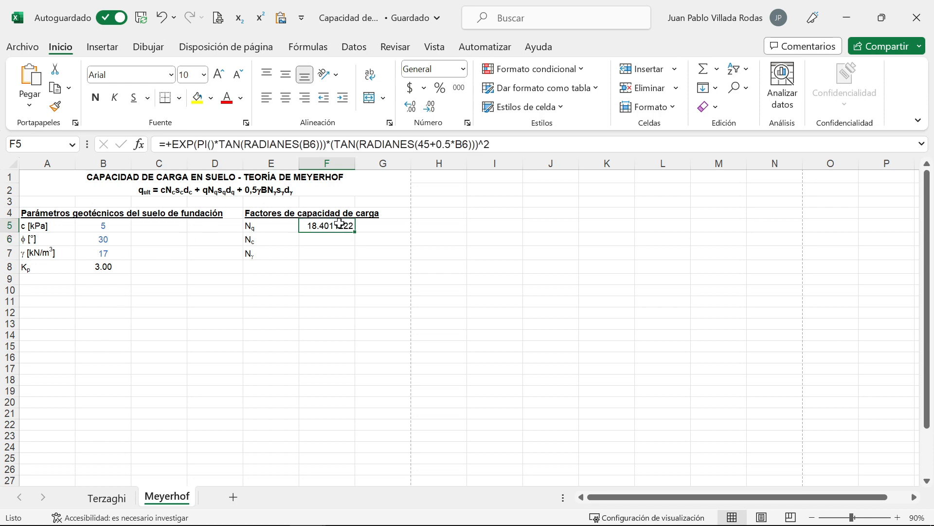
click(432, 108)
click(433, 108)
click(433, 108)
click(433, 109)
click(435, 110)
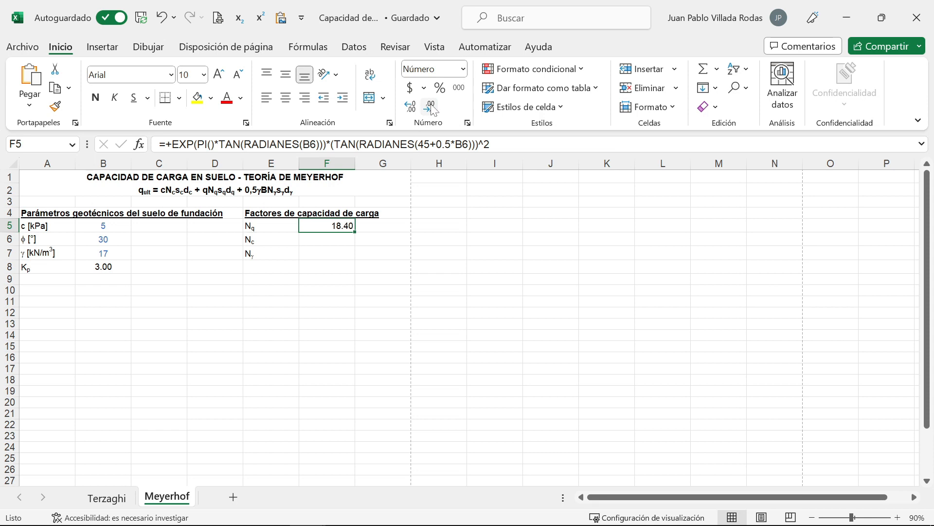
click(286, 98)
click(286, 77)
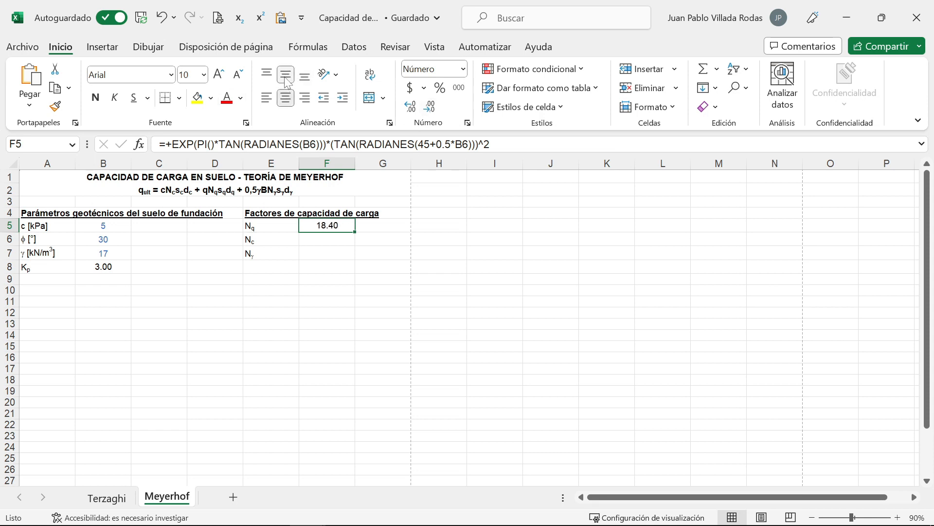
click(55, 106)
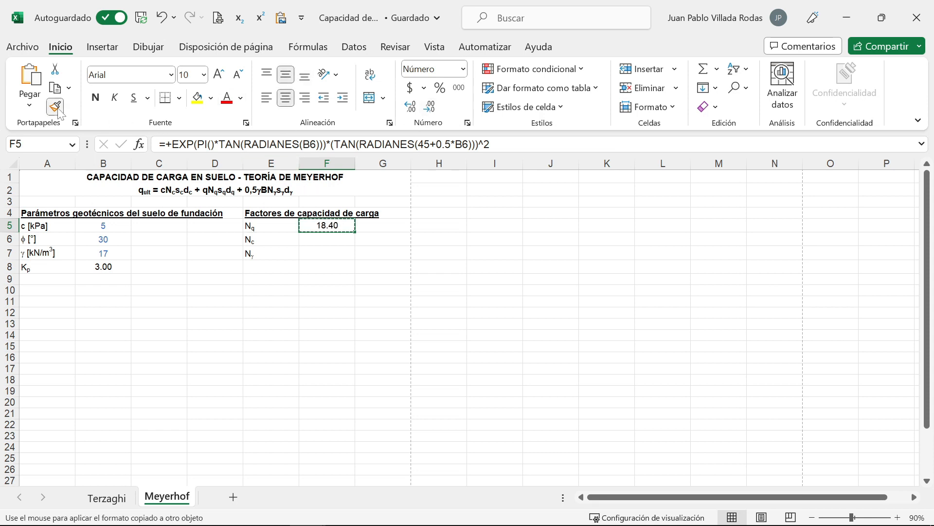
drag(327, 240, 325, 257)
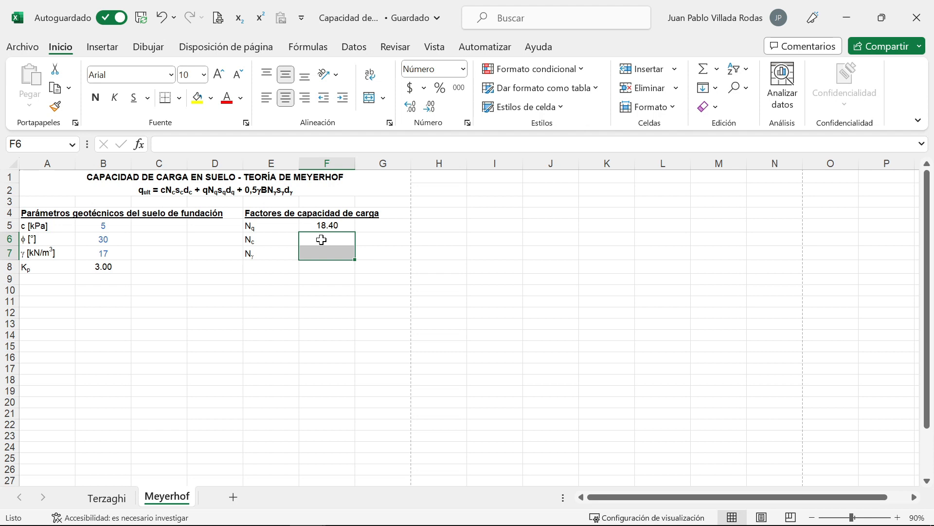
Enter the Nc formula +(F5-1)*COT(RADIANES(B6)) in F6.
click(322, 240)
text(+()
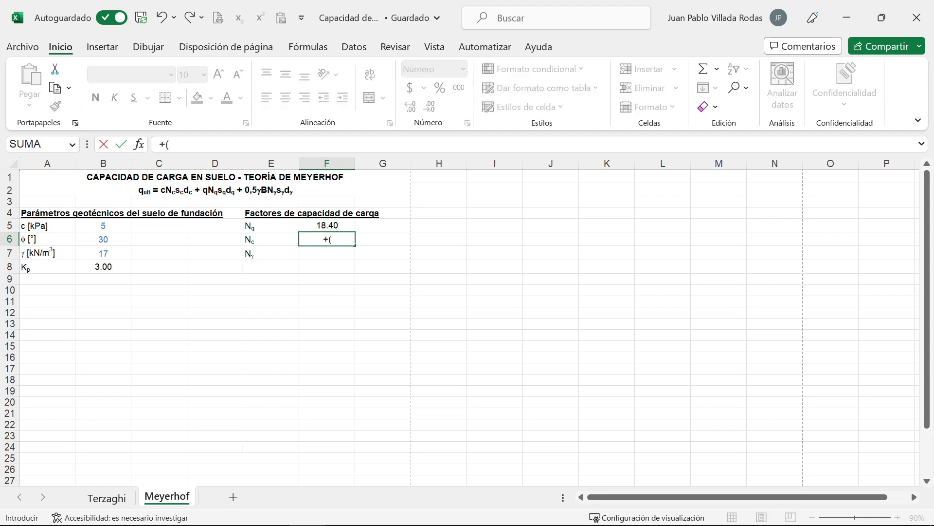
click(330, 226)
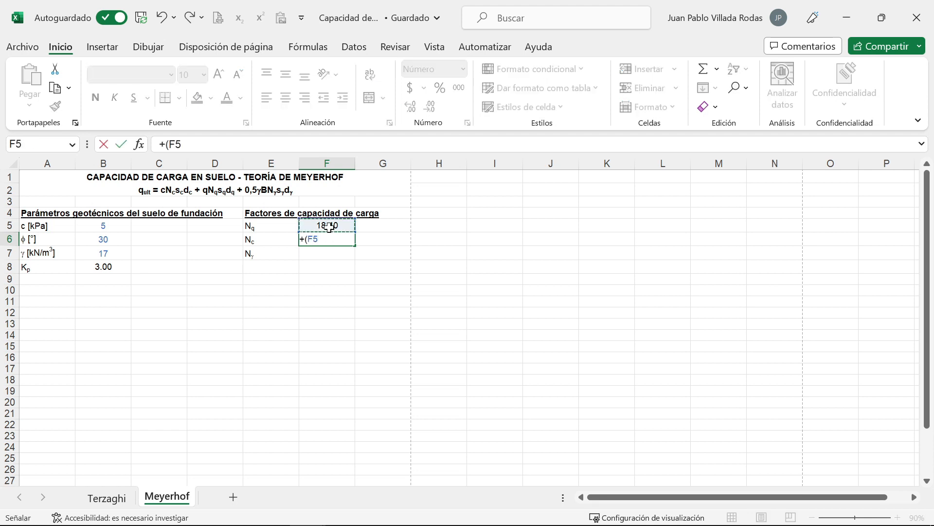
text(-1)*cot)
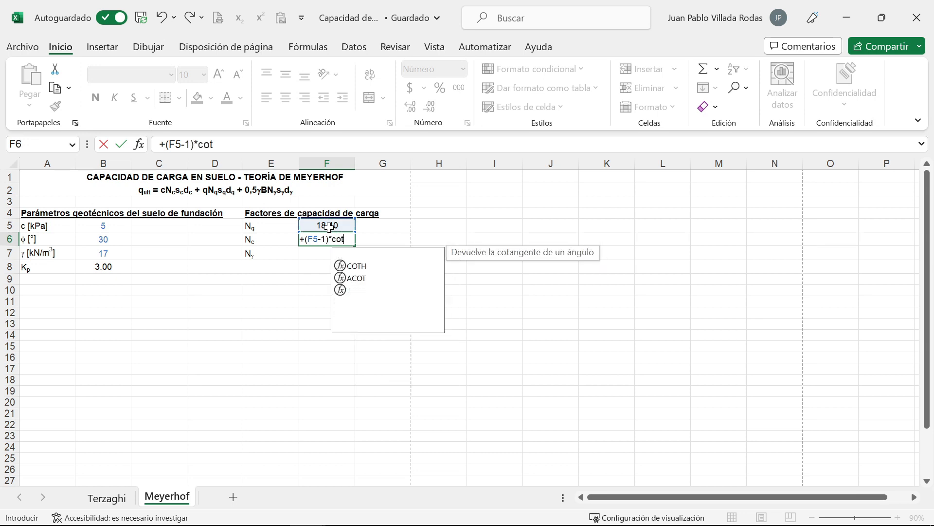
key(Tab)
text(rad)
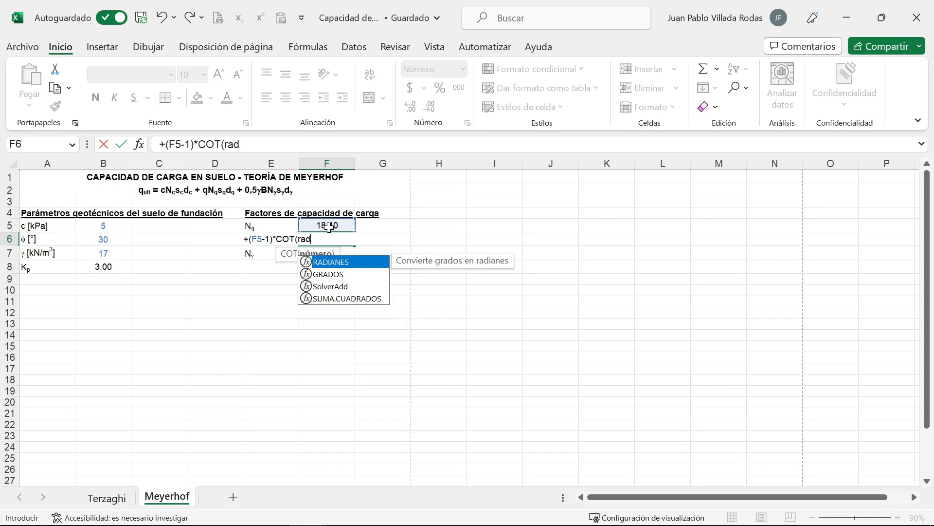
key(Tab)
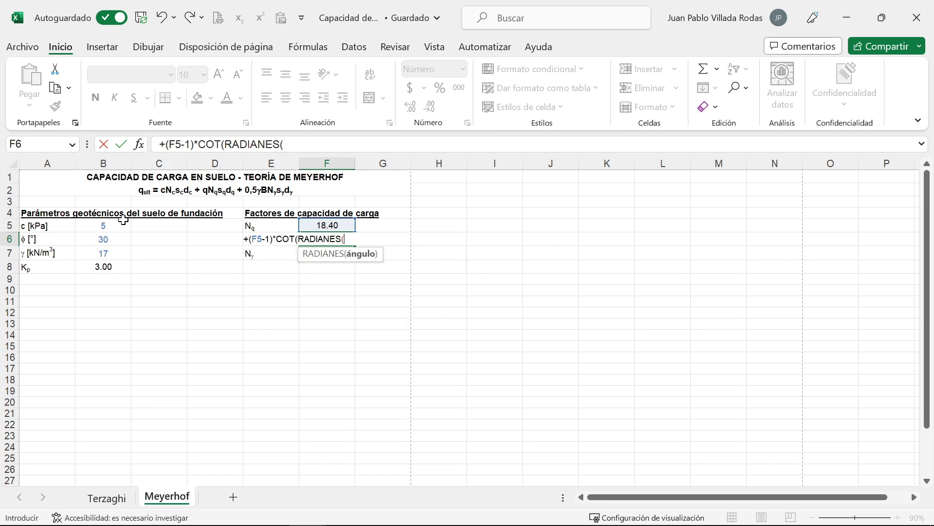
click(109, 237)
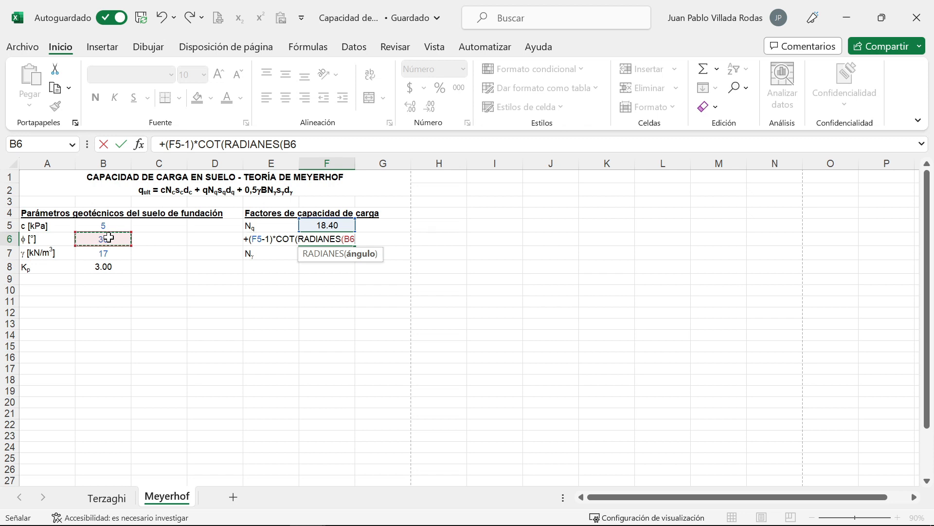
text()))
key(Return)
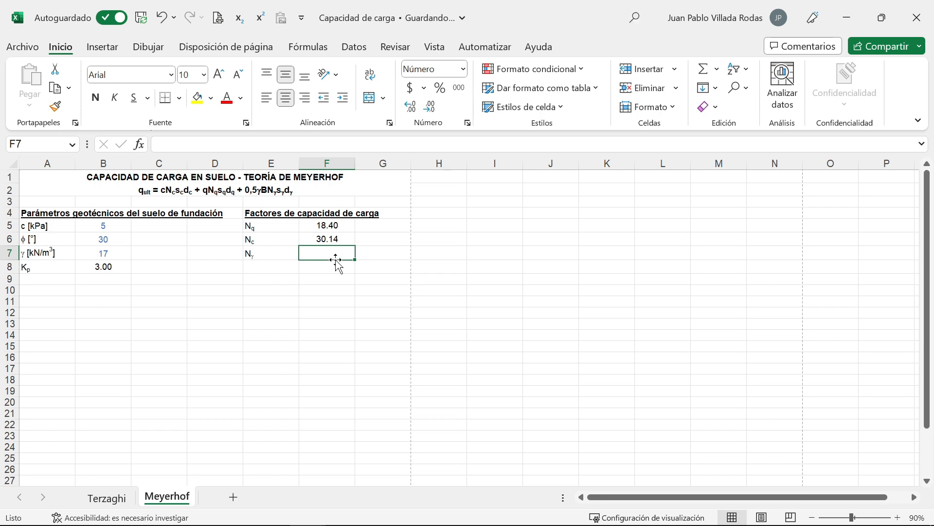
Enter the Nγ formula +(F5-1)*TAN(RADIANES(1.4*B6)) in F7.
text(+()
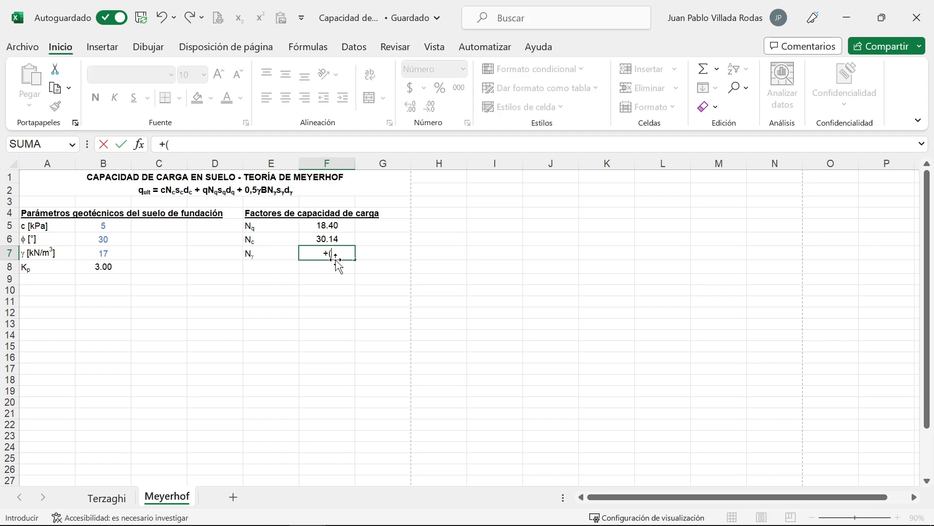
key(Up)
key(Up)
text(-1)
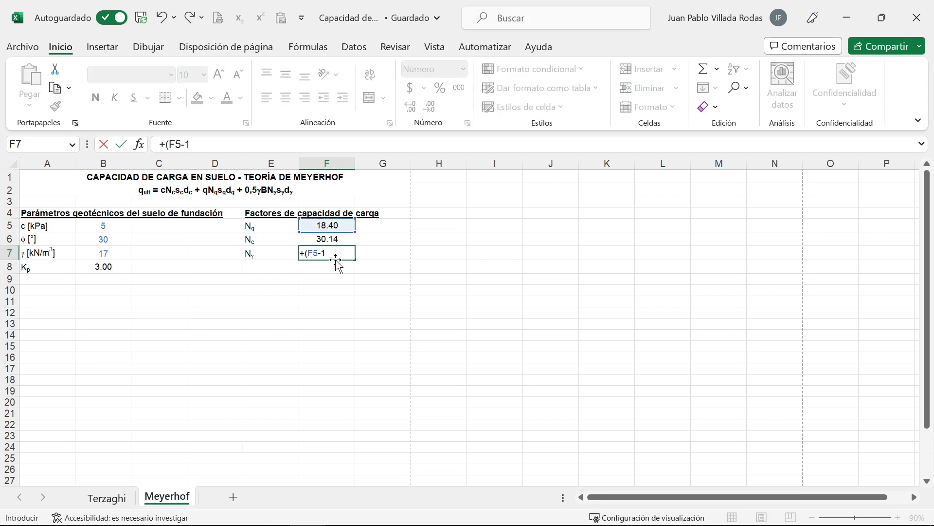
text()*tan)
key(Tab)
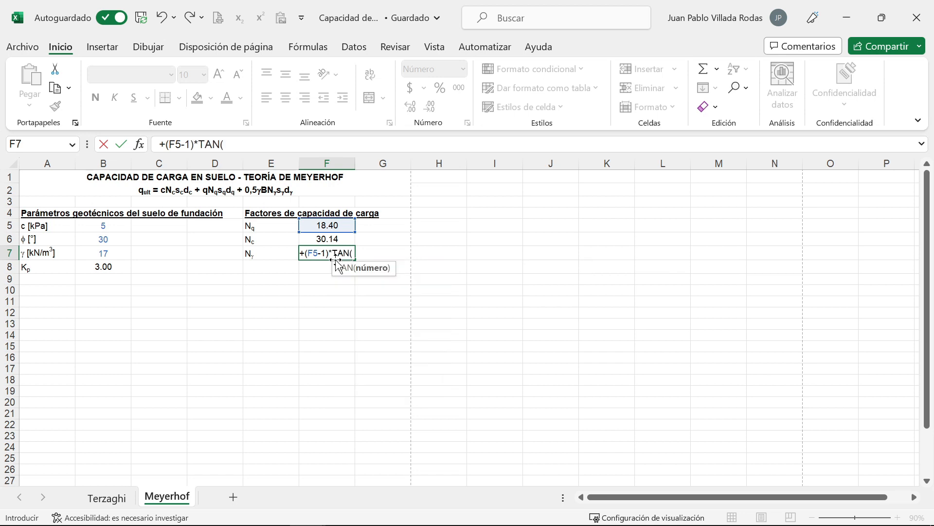
text(rad)
key(Tab)
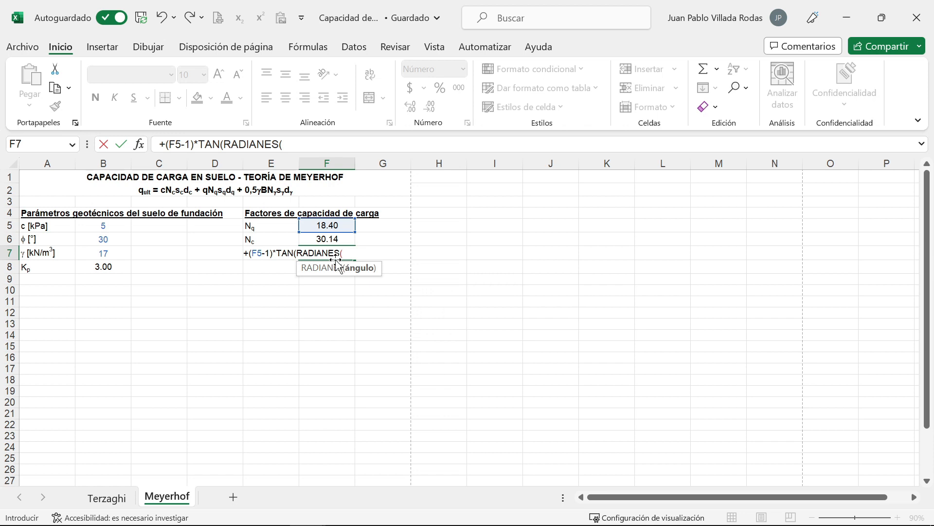
text(1.4*)
click(120, 236)
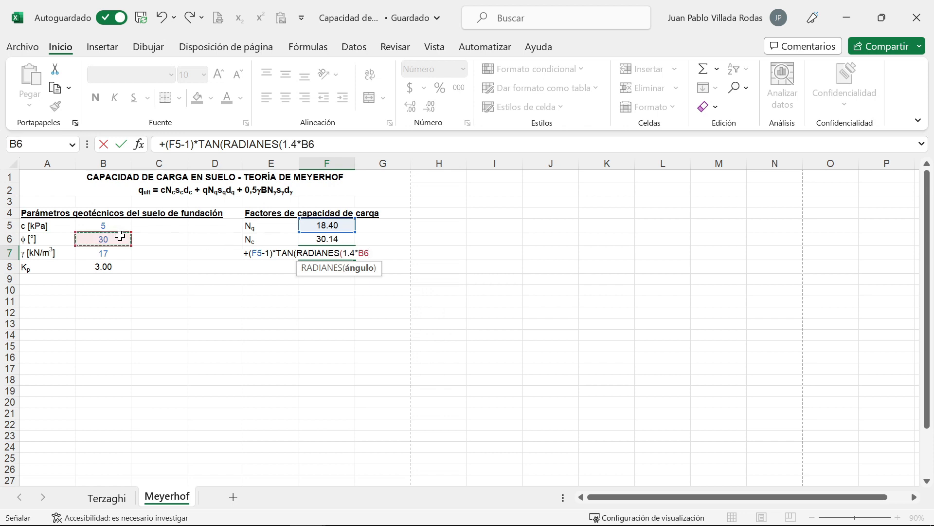
text())
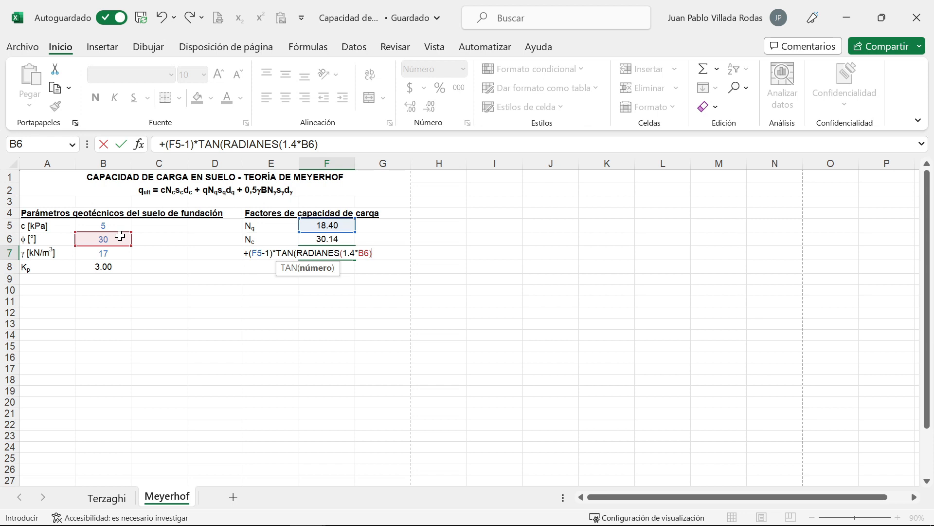
text())
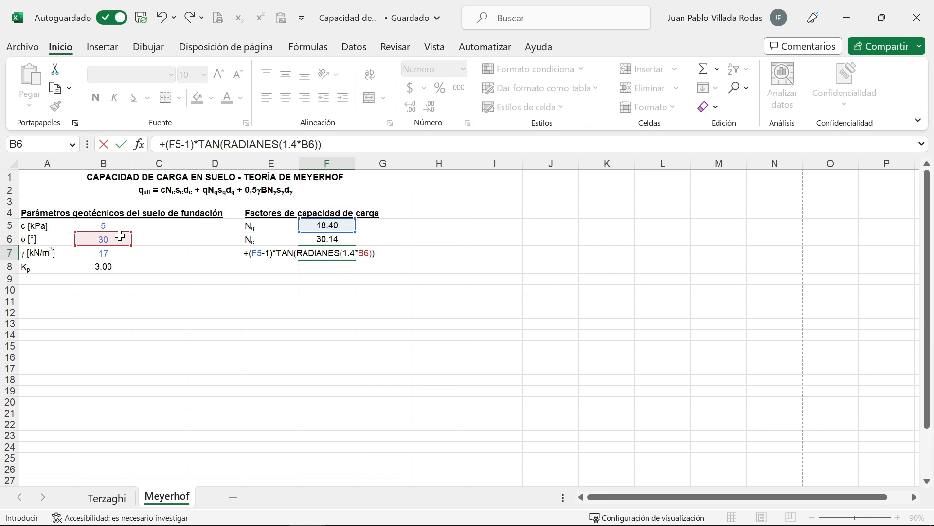
key(Return)
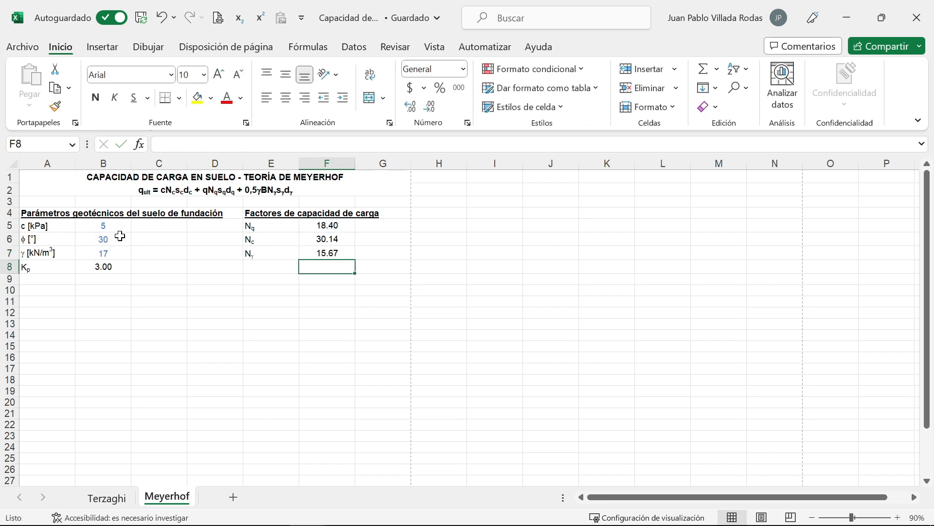
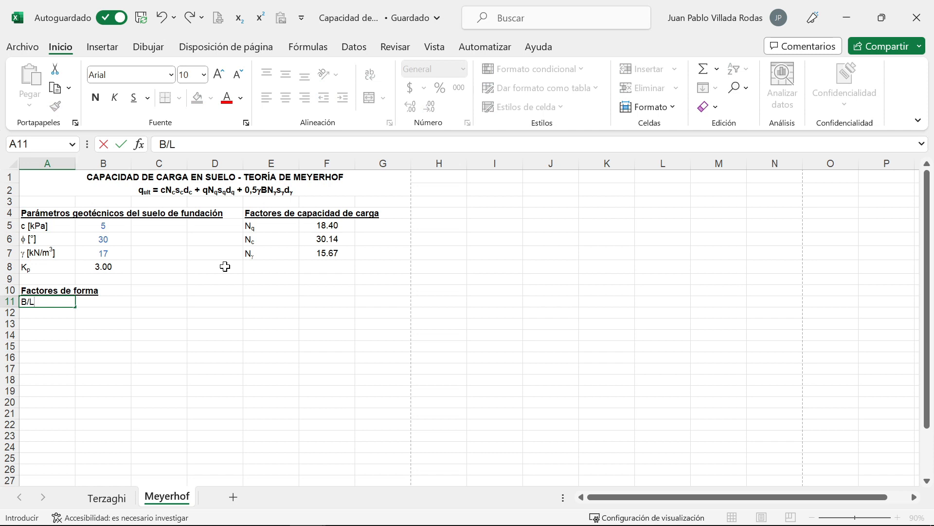
Fill in the shape factor labels B/L, sc, sq and sg in A11:A14 under Factores de forma.
key(Return)
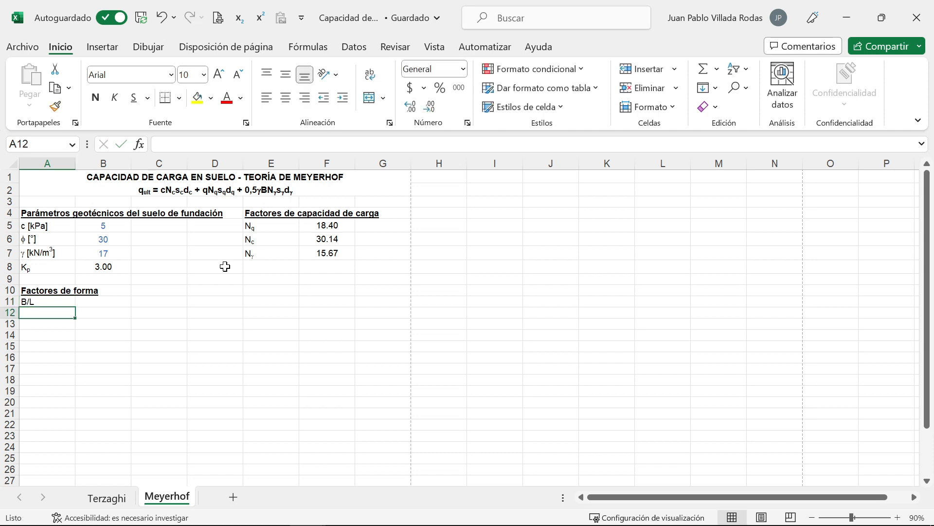
text(sc)
key(Return)
text(sq)
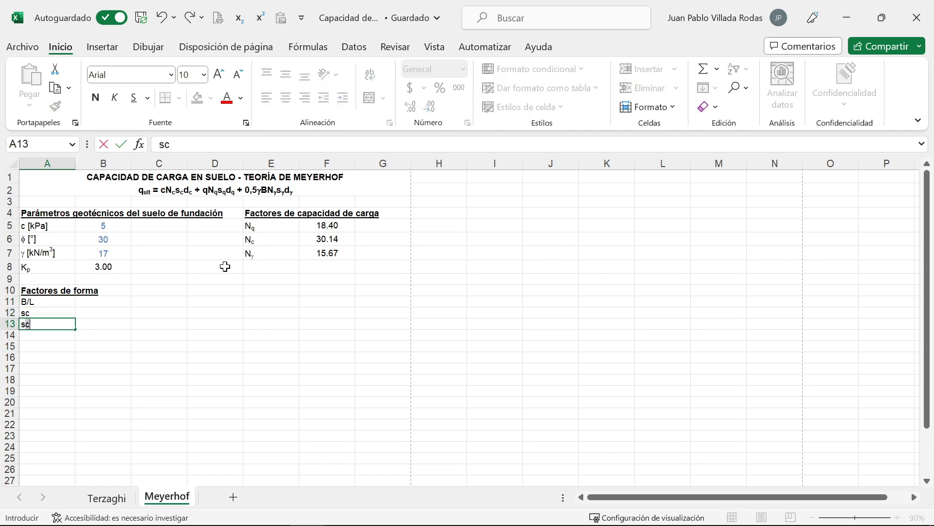
key(Return)
text(sg)
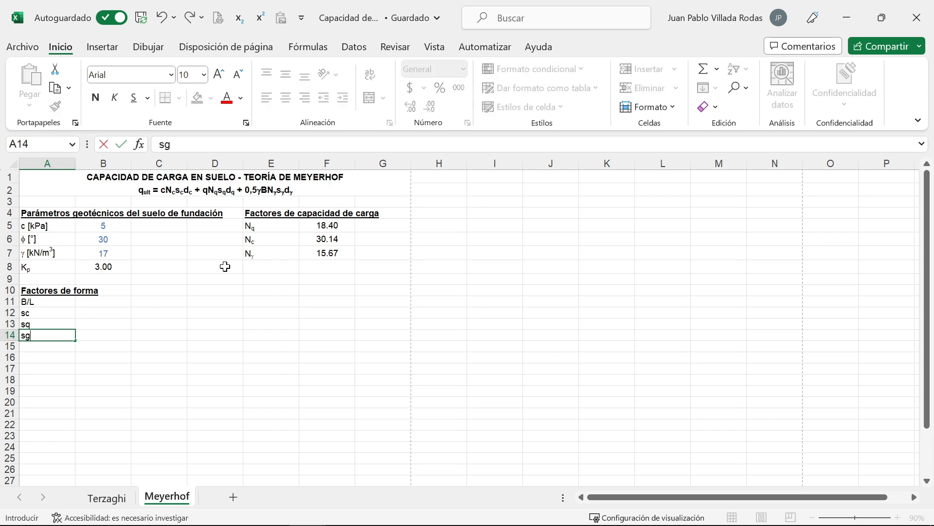
key(Return)
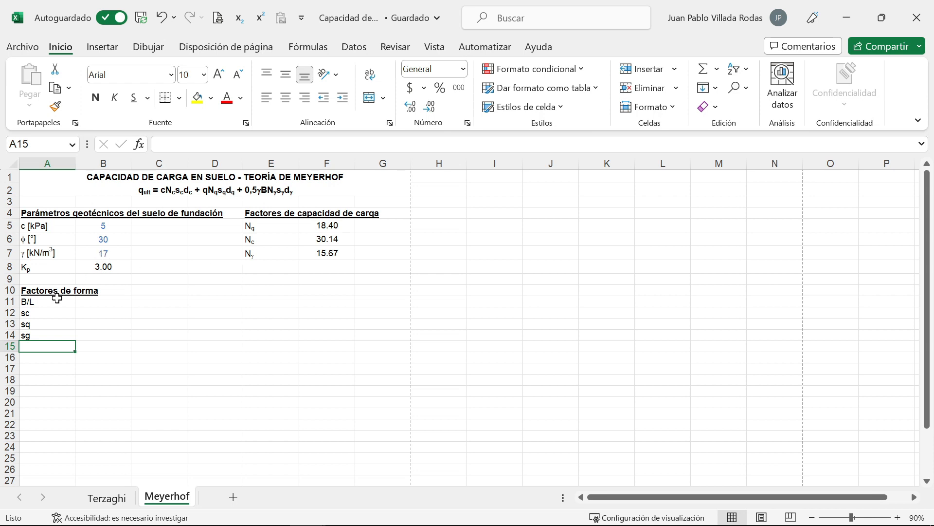
Format the c of the sc label in A12 and the q of the sq label in A13 as subscripts.
click(46, 313)
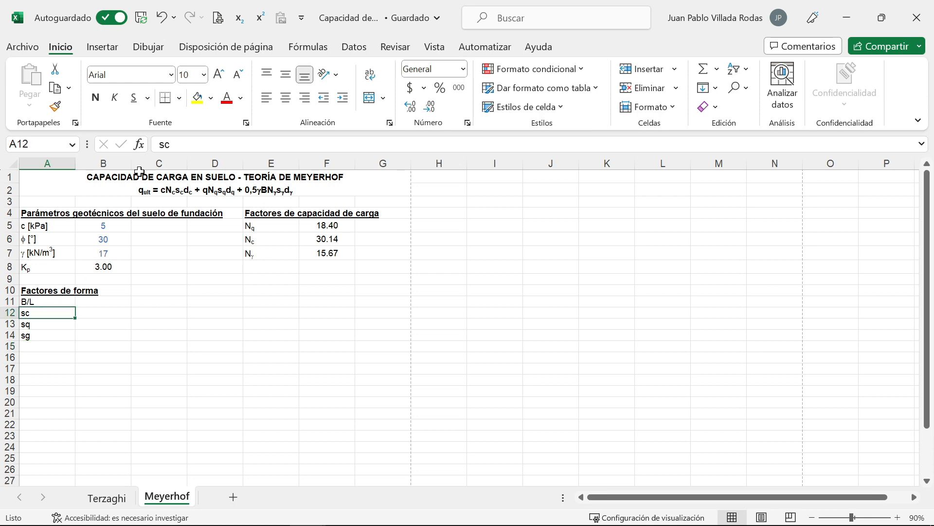
drag(170, 144, 164, 144)
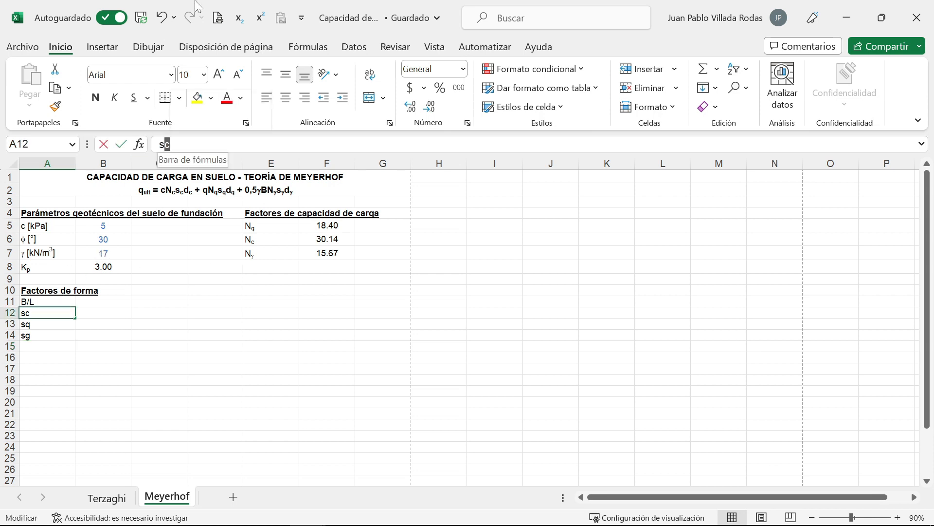
click(239, 17)
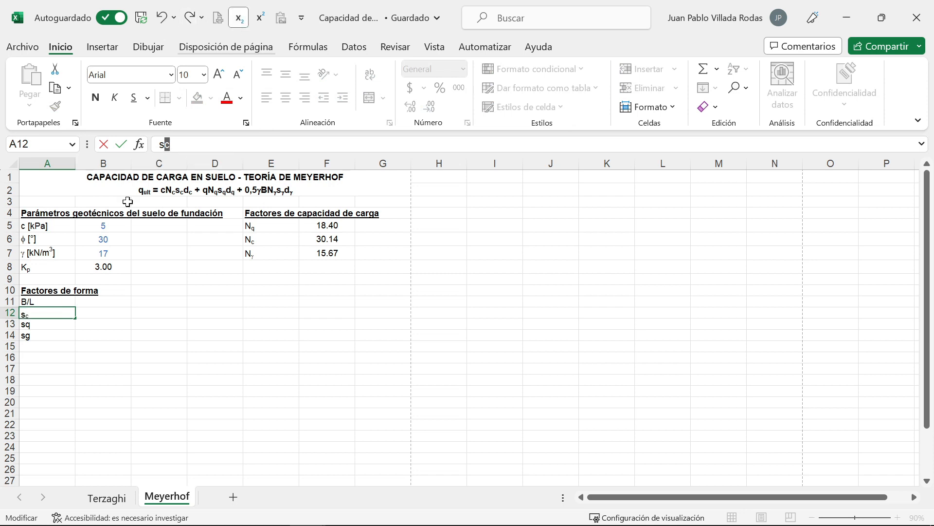
click(38, 325)
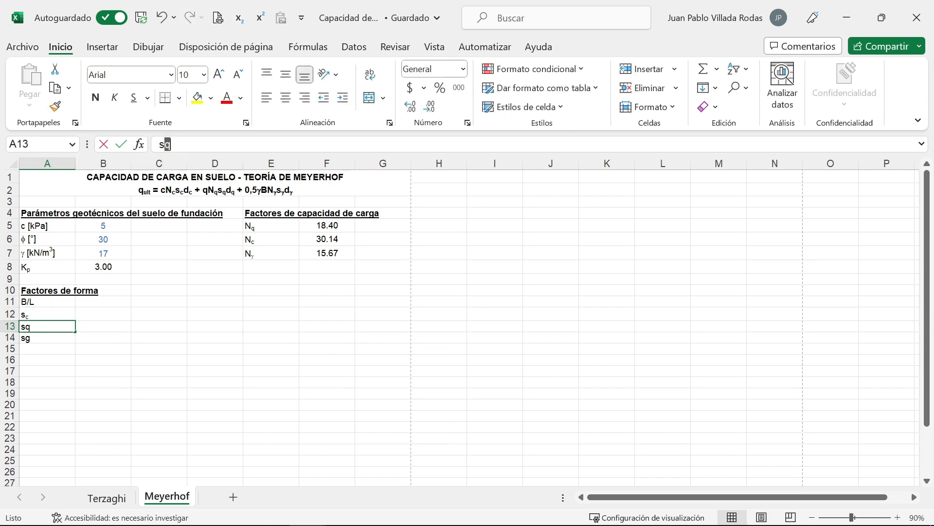
drag(171, 144, 165, 144)
click(239, 17)
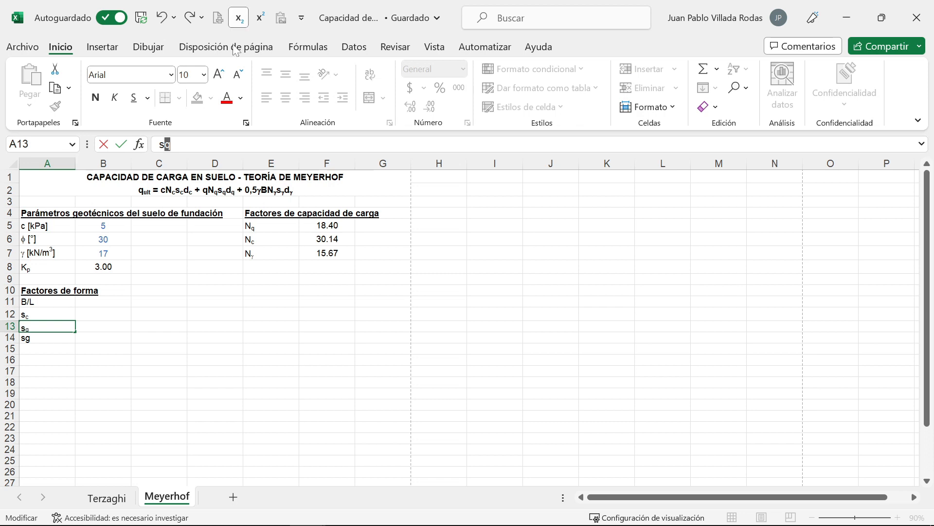
Format the g of the sg label in A14 as a subscript in the Symbol font.
click(38, 339)
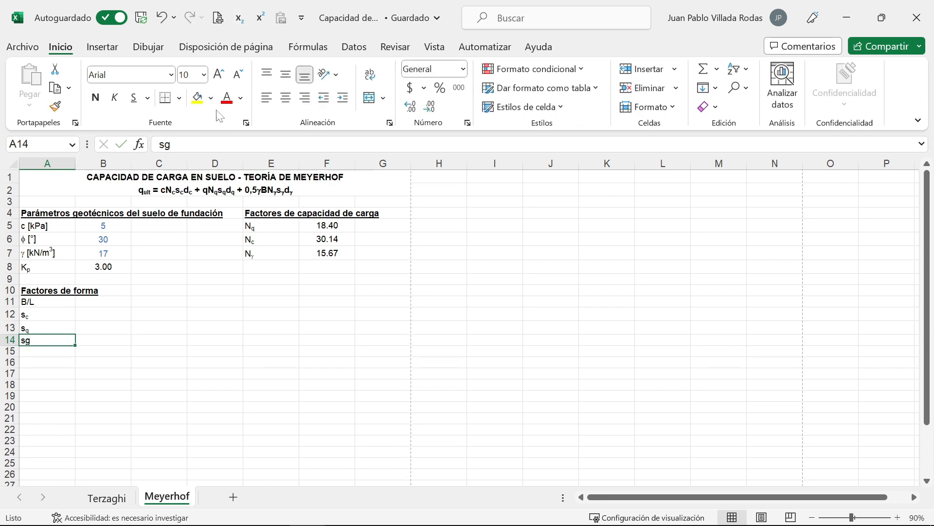
drag(171, 144, 165, 144)
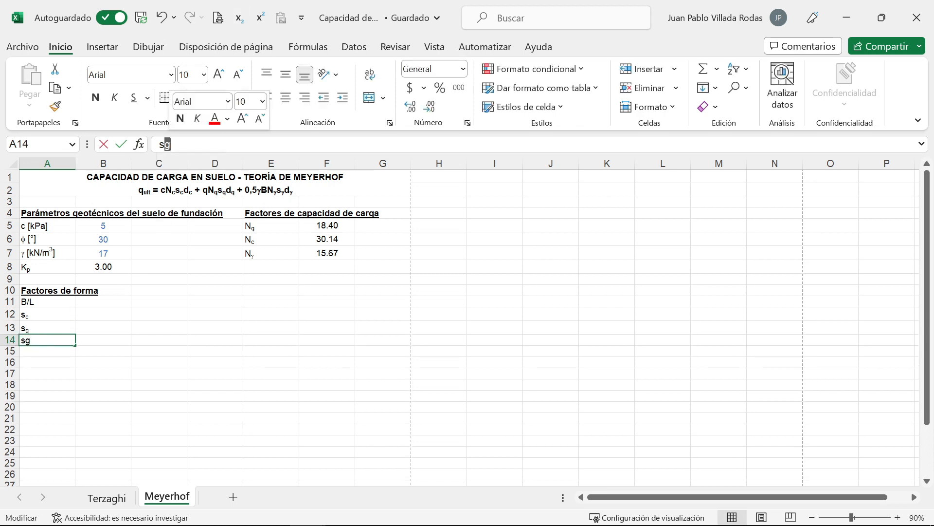
click(239, 19)
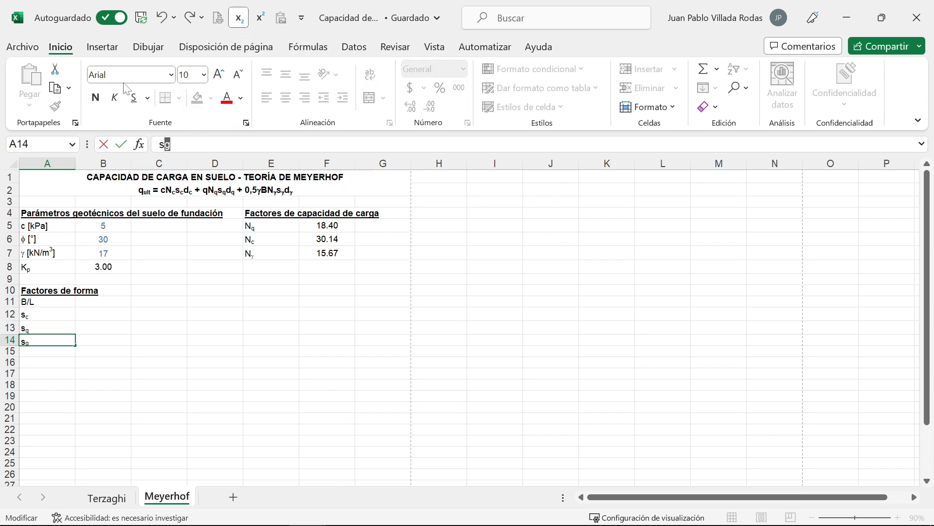
text(Symbol)
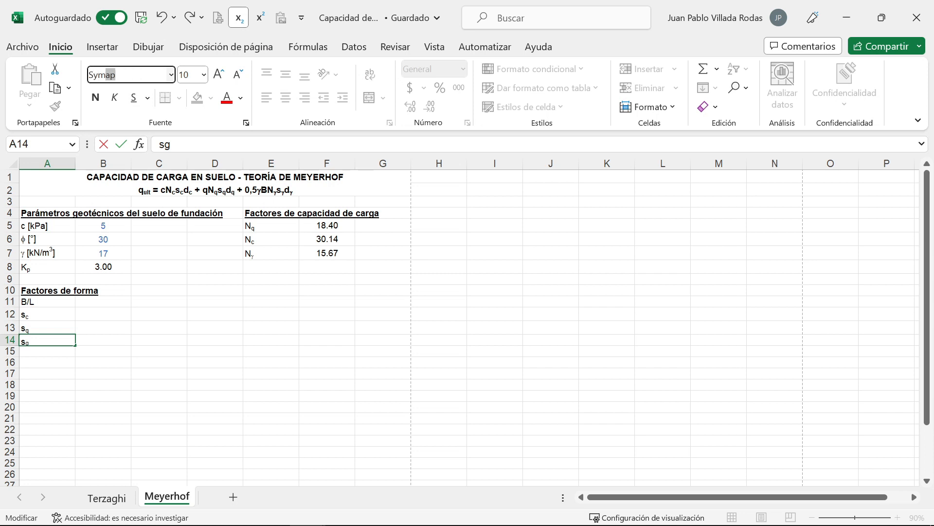
key(Return)
key(Return)
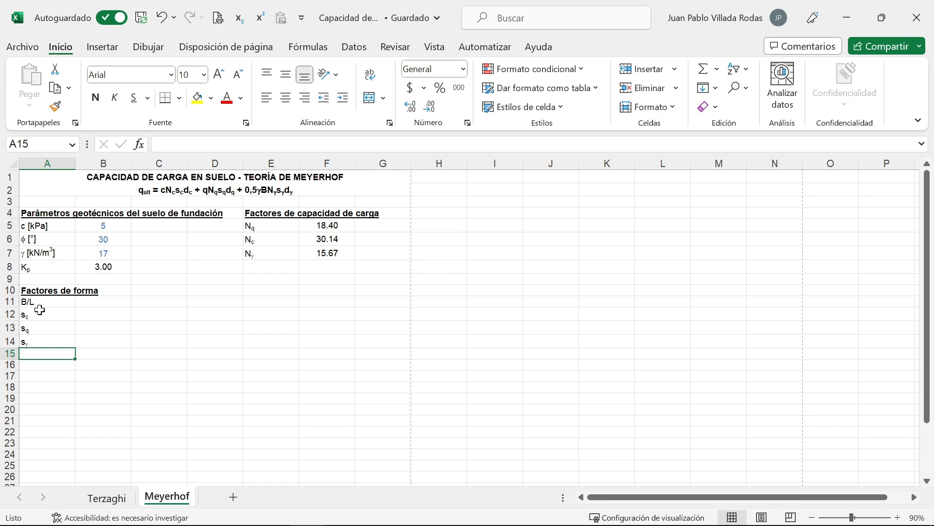
Enter 0.1 as the first B/L ratio in B11, matching the format of B5 and showing two decimals.
click(110, 303)
text(0.1)
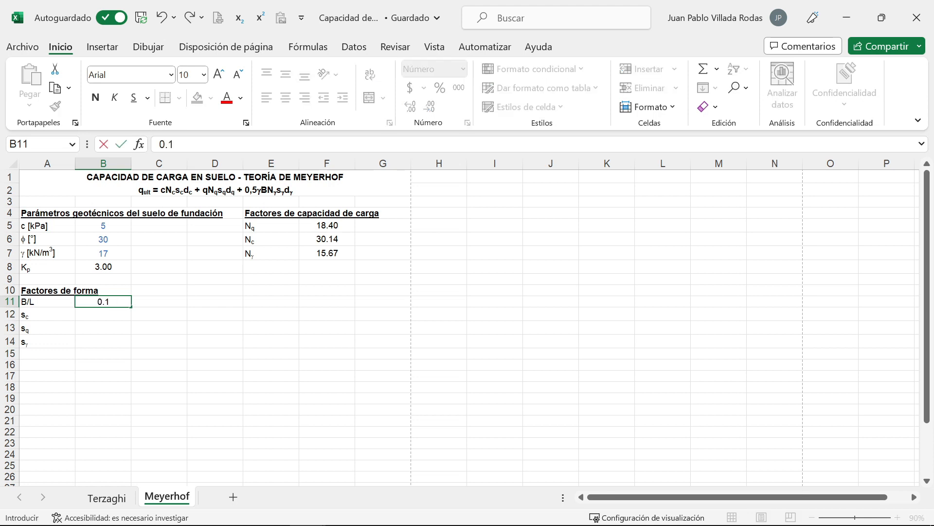
key(Return)
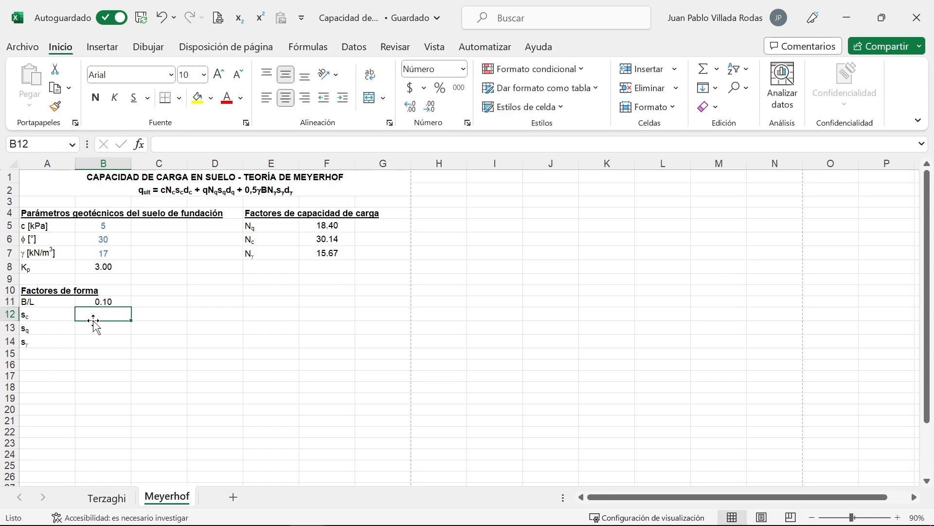
click(108, 301)
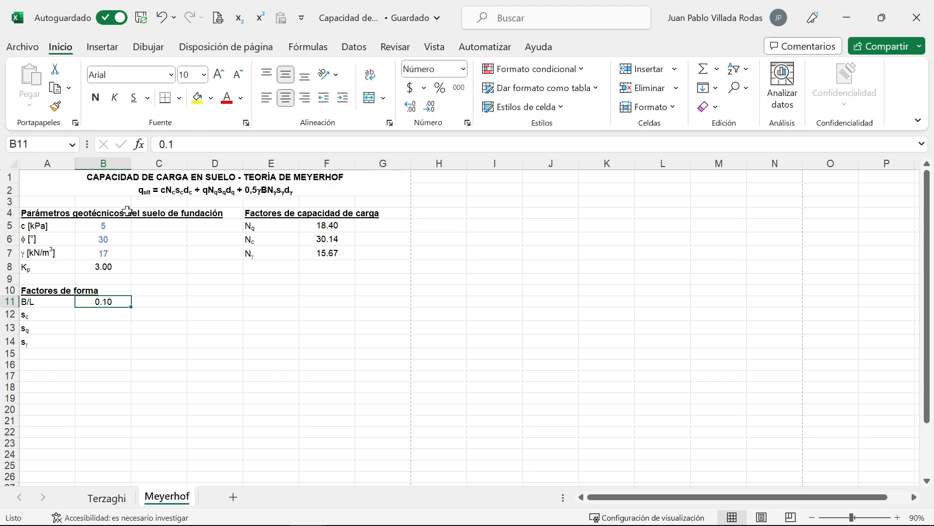
click(107, 228)
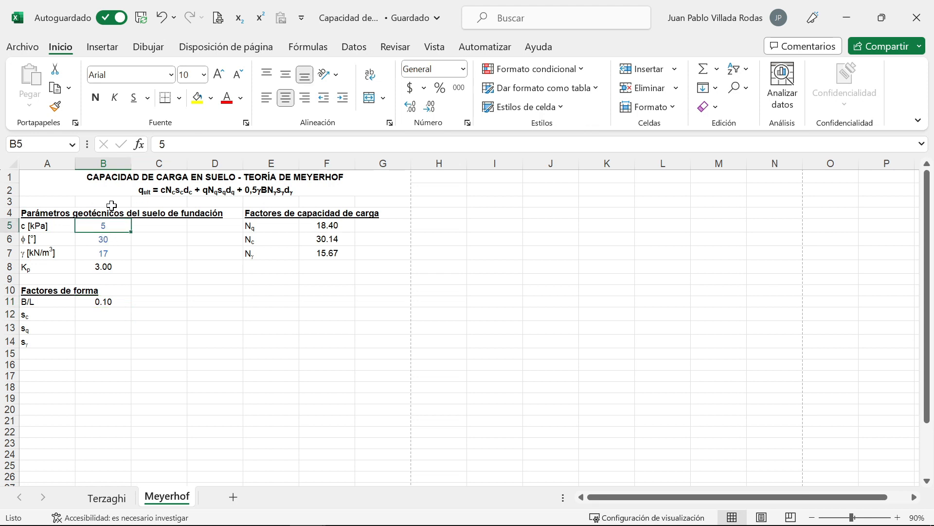
click(55, 106)
click(100, 302)
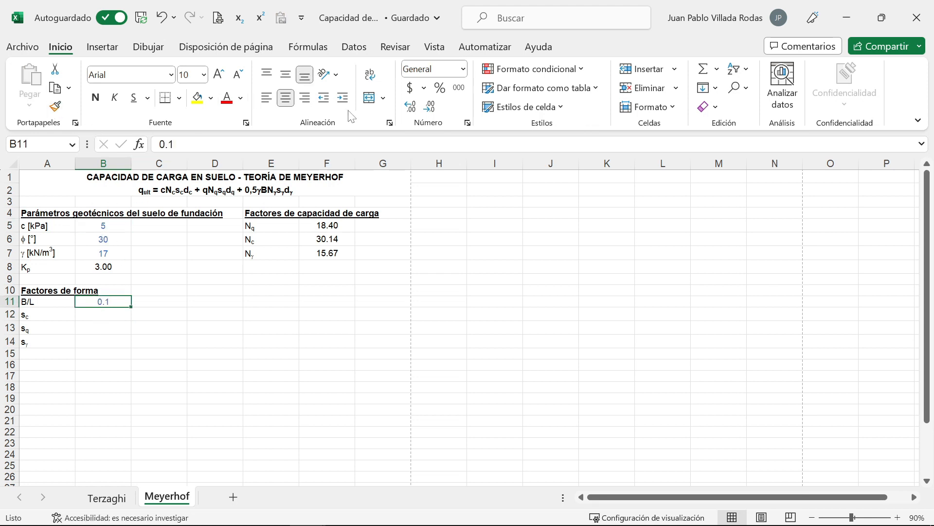
click(411, 106)
Copy the format of B11 to C11:F11 and enter the B/L ratios 0.25, 0.5, 0.75 and 1 there.
click(55, 106)
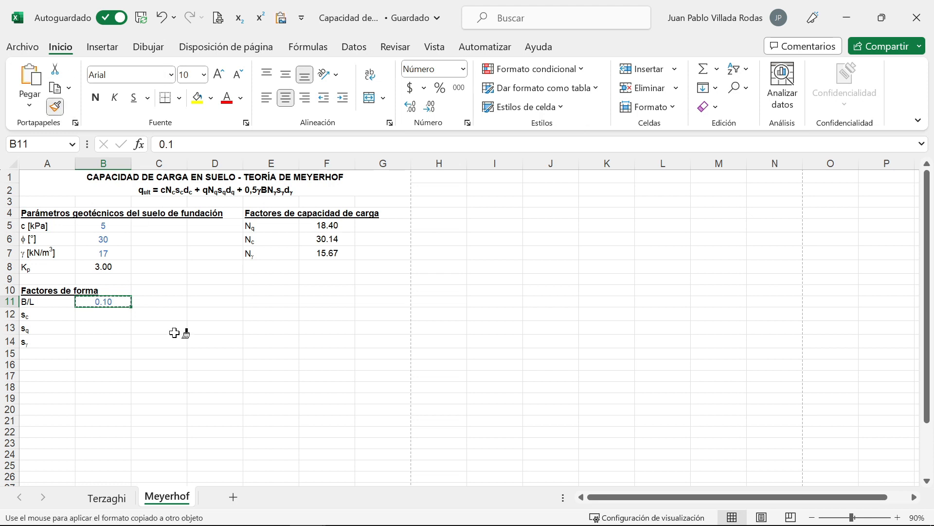
mouse_move(151, 306)
mouse_down()
mouse_move(308, 300)
mouse_move(148, 301)
mouse_up()
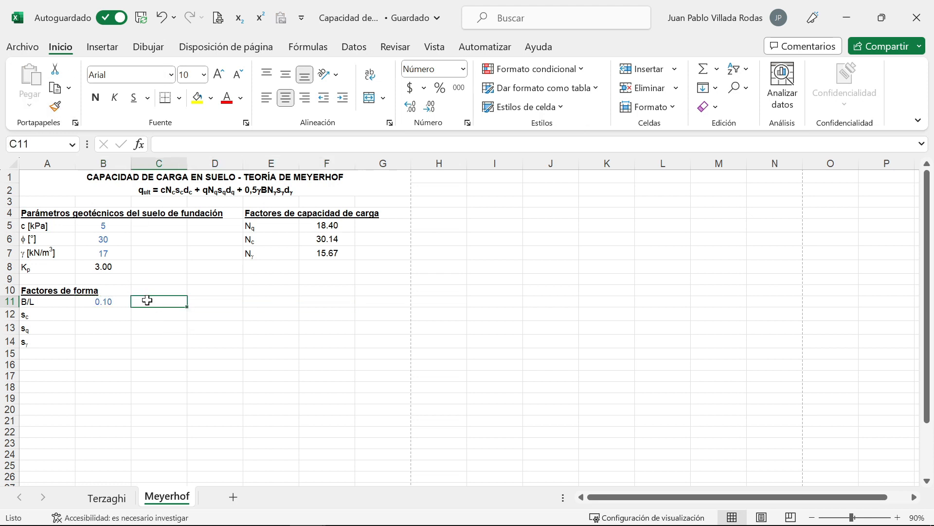
text(0.25)
key(Tab)
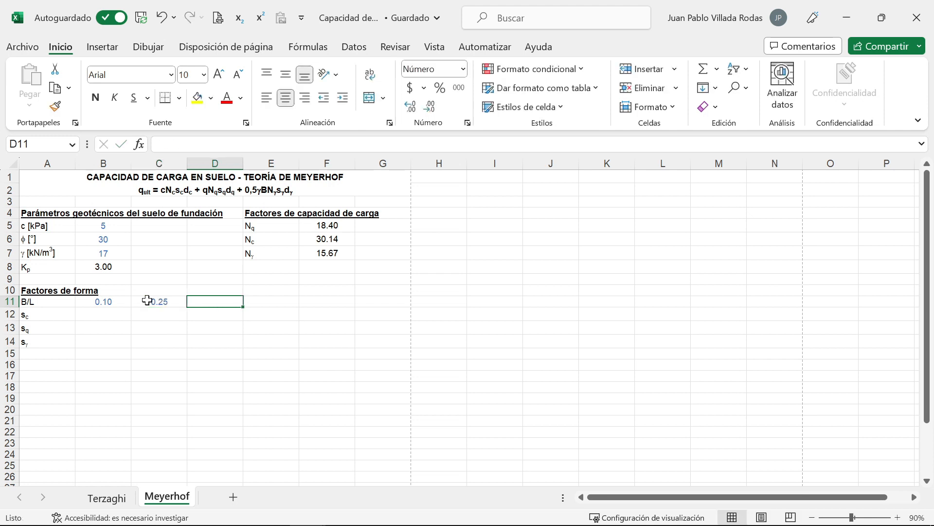
text(0.5)
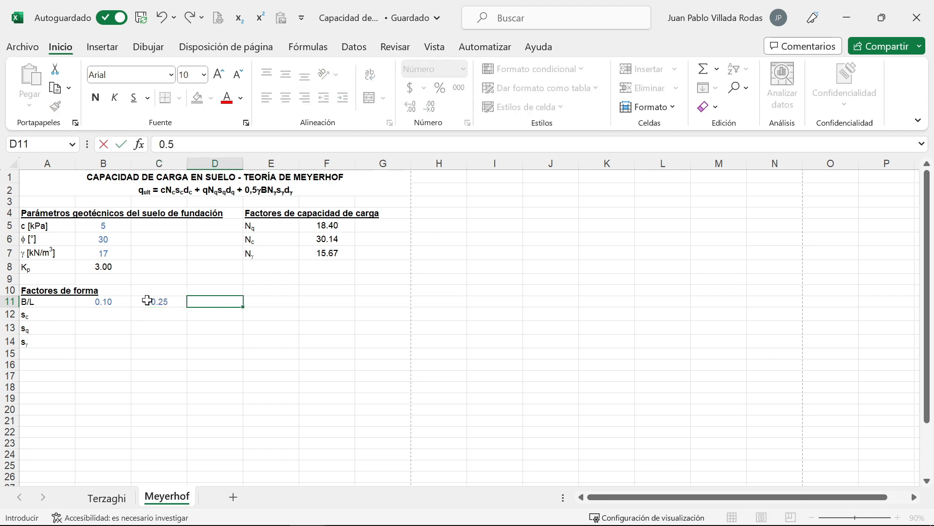
key(Tab)
text(0.75)
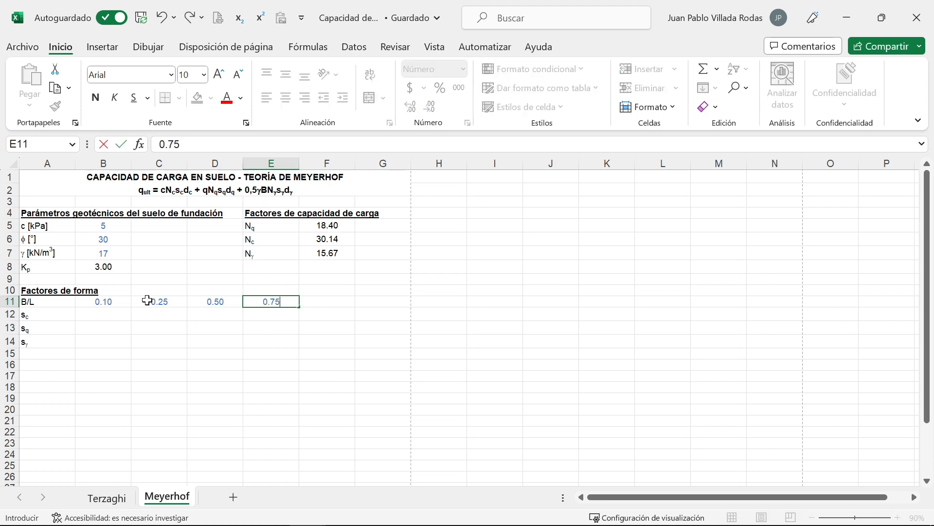
key(Tab)
text(1)
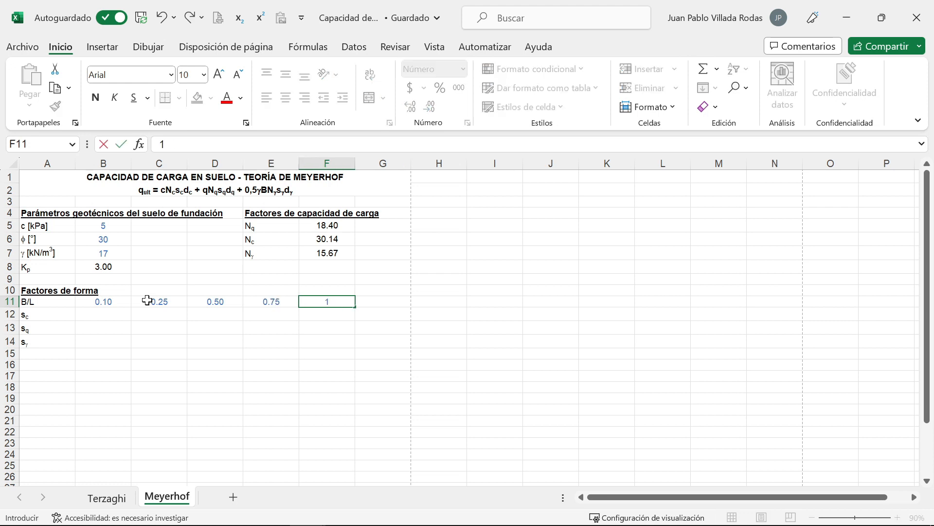
click(269, 301)
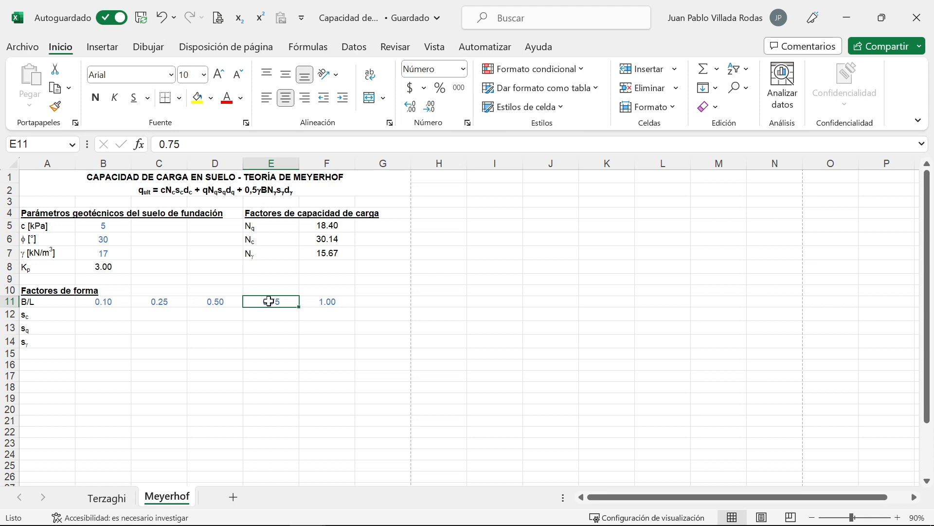
Enter the sc formula +1+0.2*$B$8*B$11 in B12 and fill it across to F12.
click(99, 312)
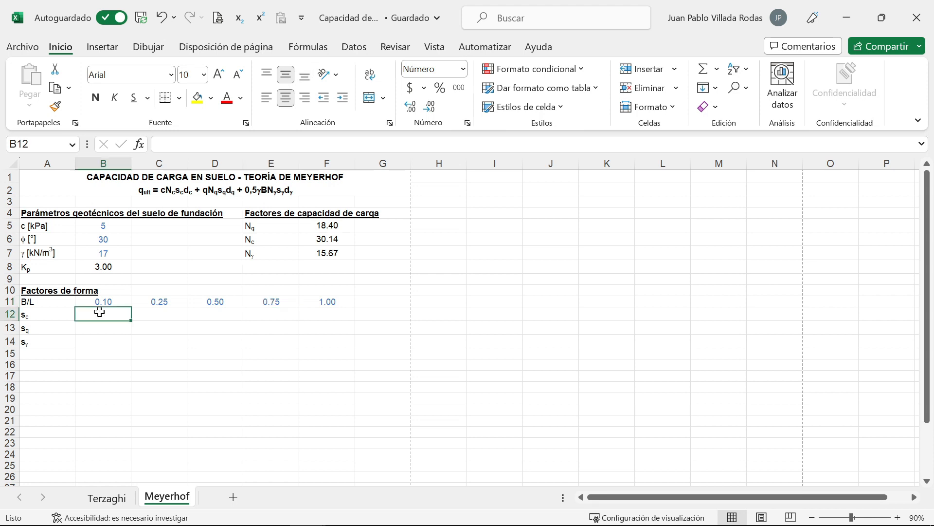
text(+1)
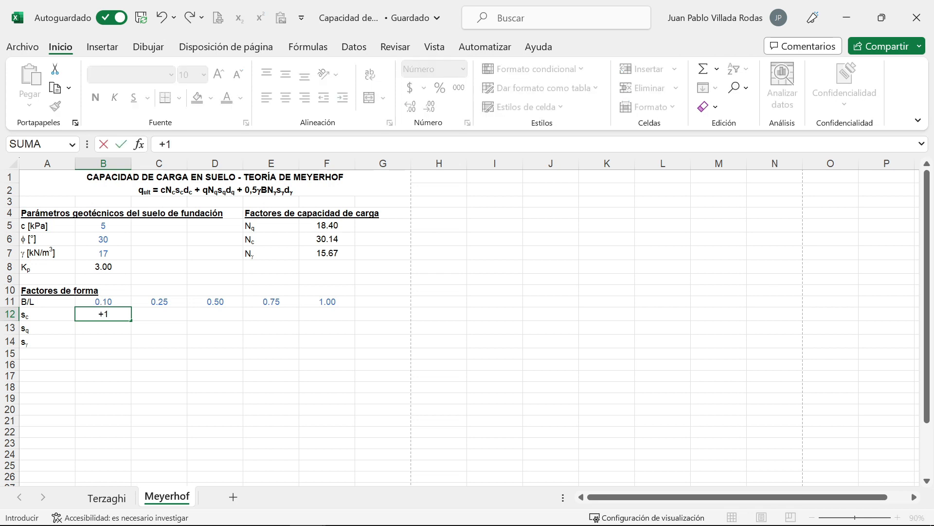
text(+0.2*)
click(99, 267)
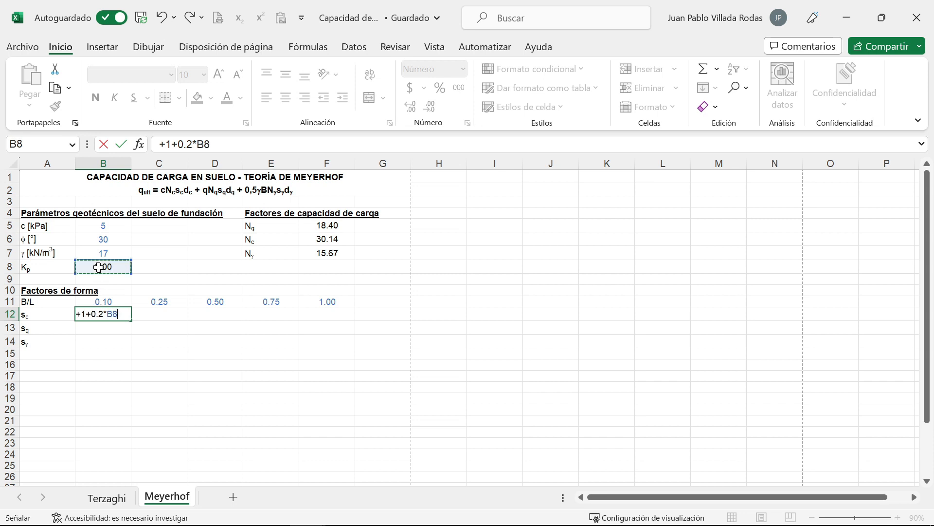
key(F4)
text(*)
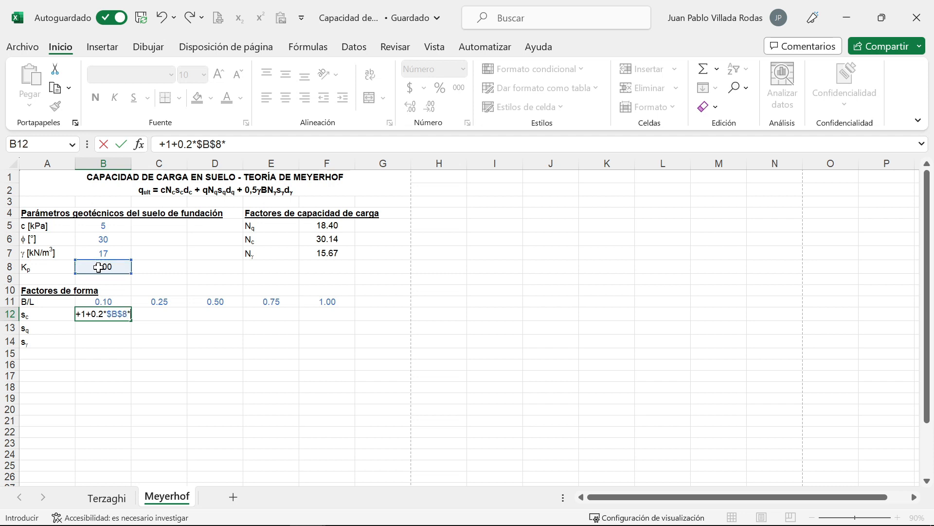
click(112, 301)
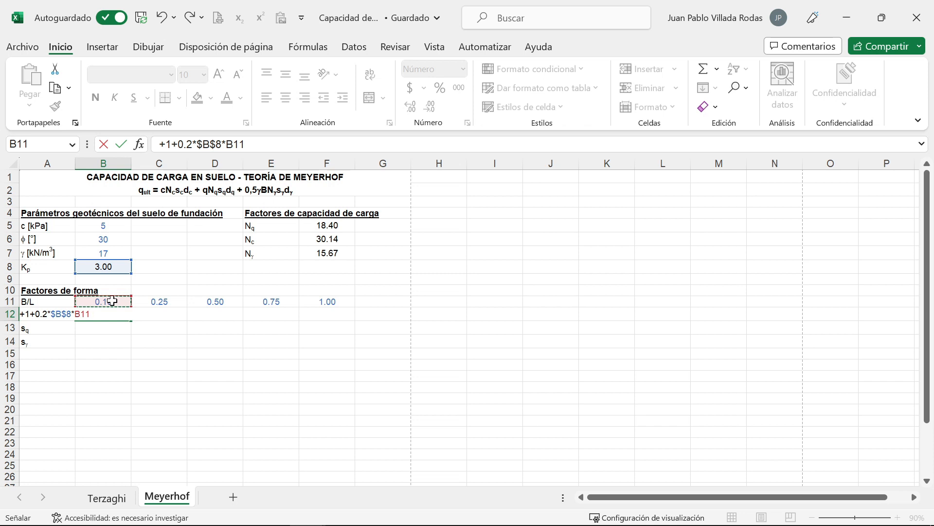
key(F4)
key(F4)
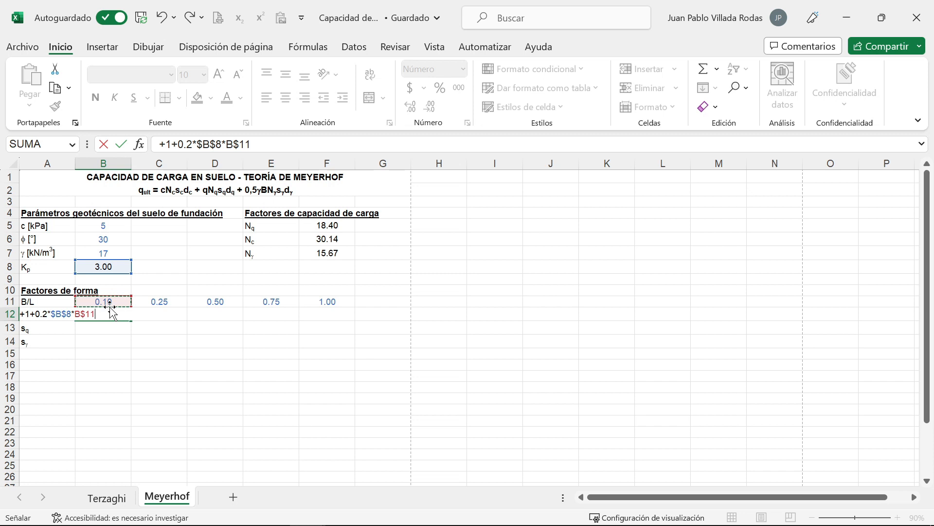
key(Return)
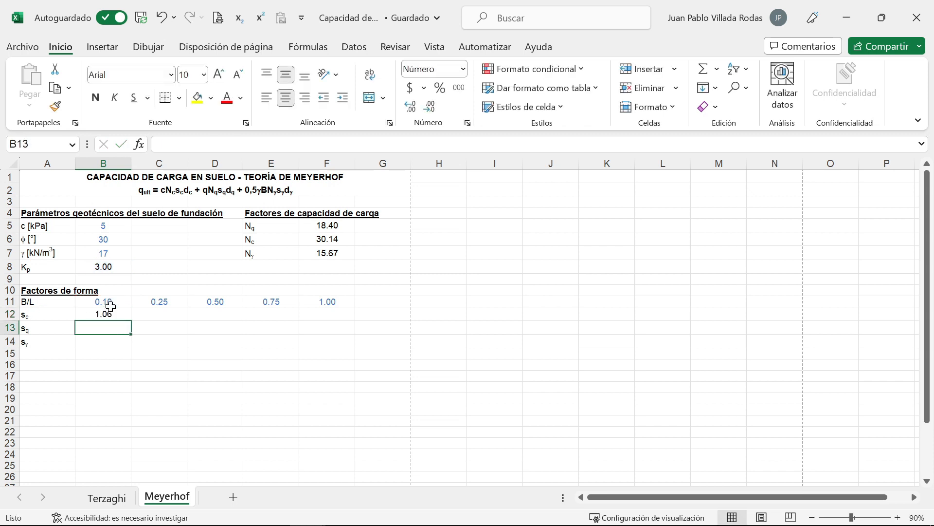
click(117, 317)
drag(131, 320, 331, 322)
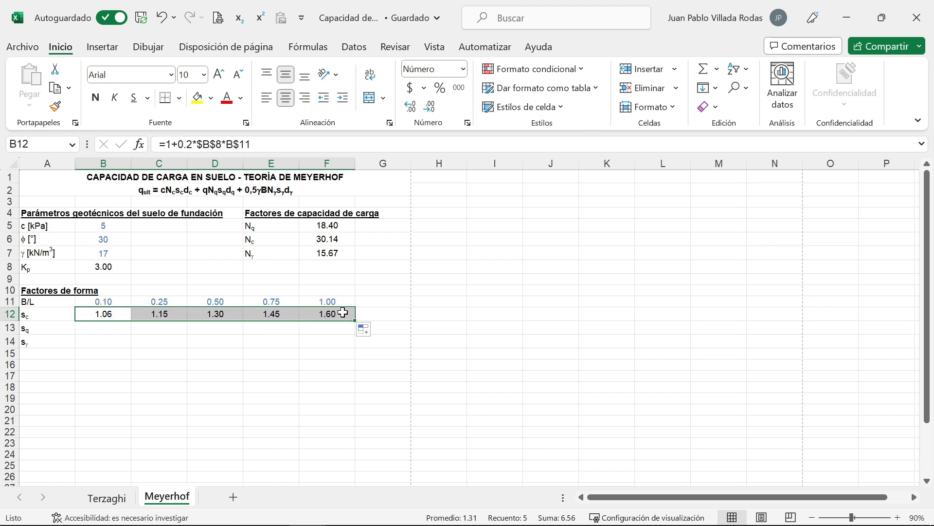
Enter the sq formula +1+0.1*$B$8*B$11 in B13 and fill it across to F13.
click(110, 327)
text(+1+0.1)
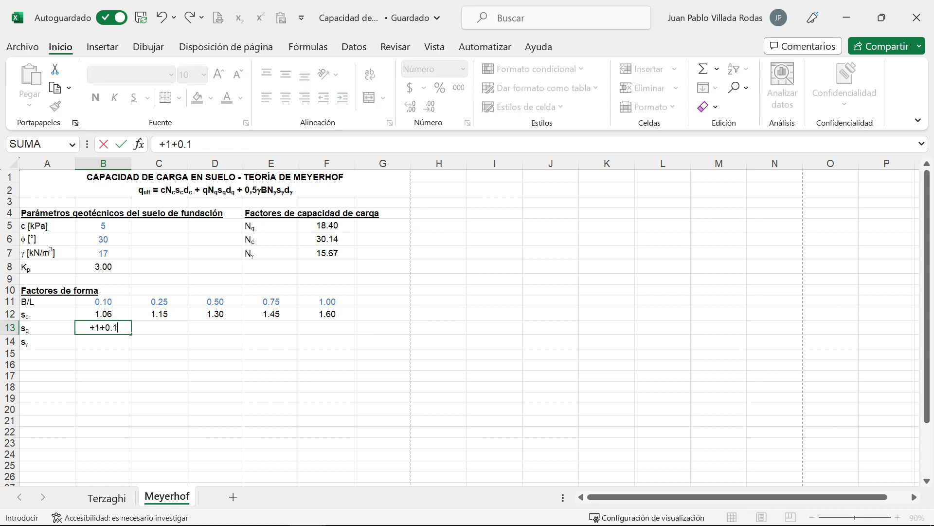
text(*)
click(114, 267)
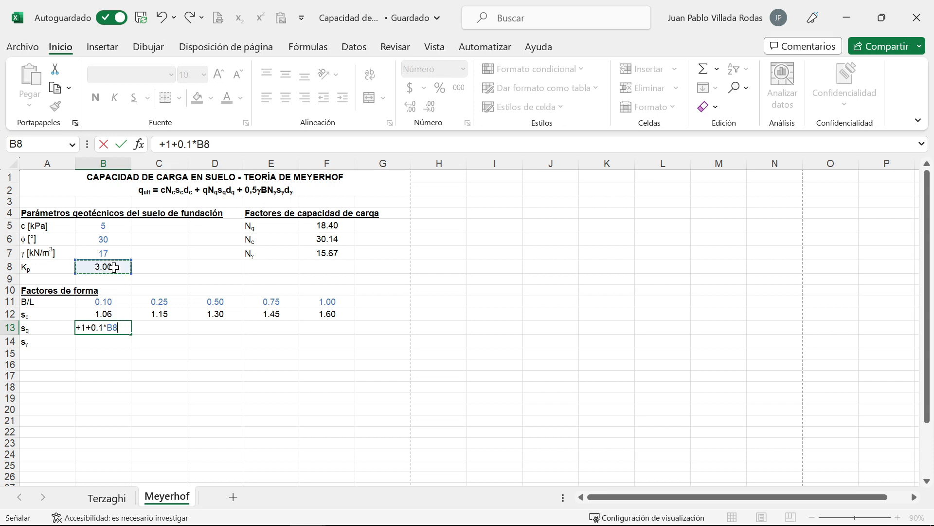
key(F4)
text(*)
click(104, 302)
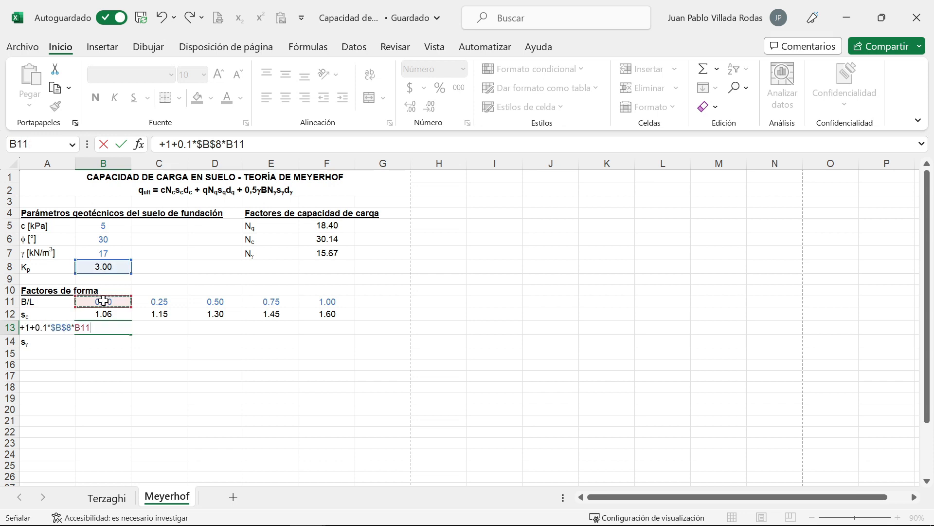
key(F4)
key(F4)
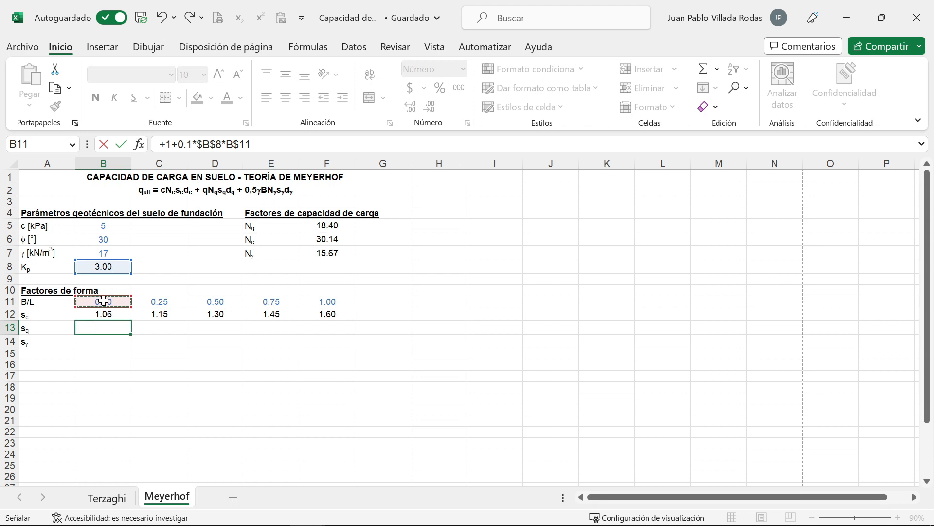
key(Return)
click(127, 327)
drag(131, 332, 334, 328)
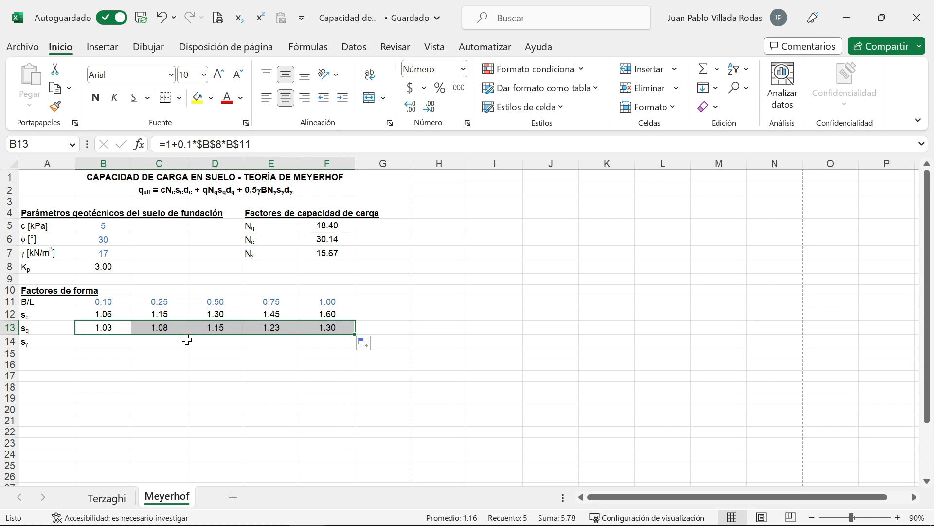
Set sγ equal to sq with the formula +B13 in B14 and fill it across to F14.
click(110, 341)
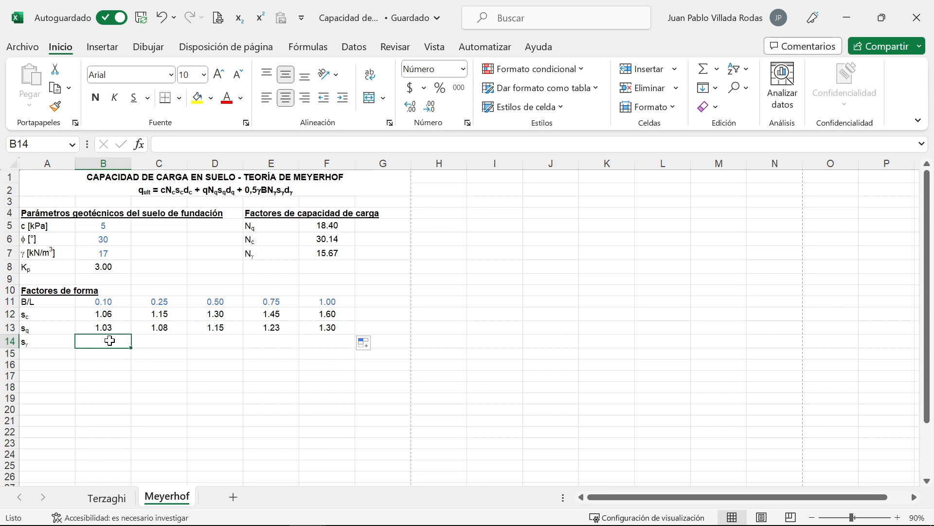
text(+B13)
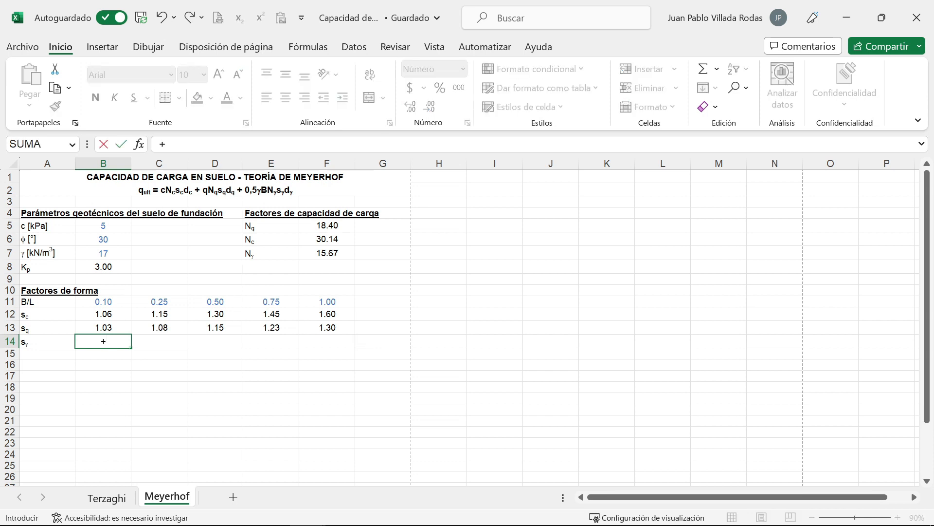
key(Up)
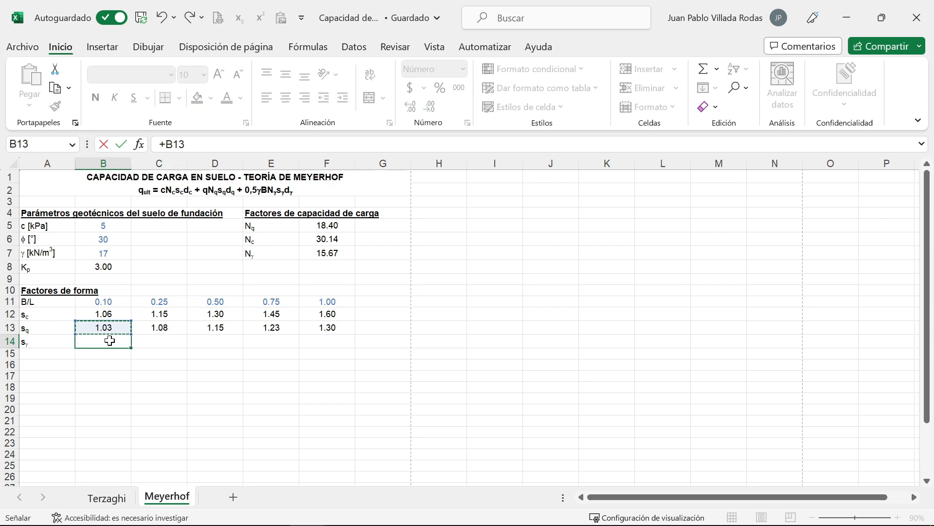
key(Return)
click(110, 341)
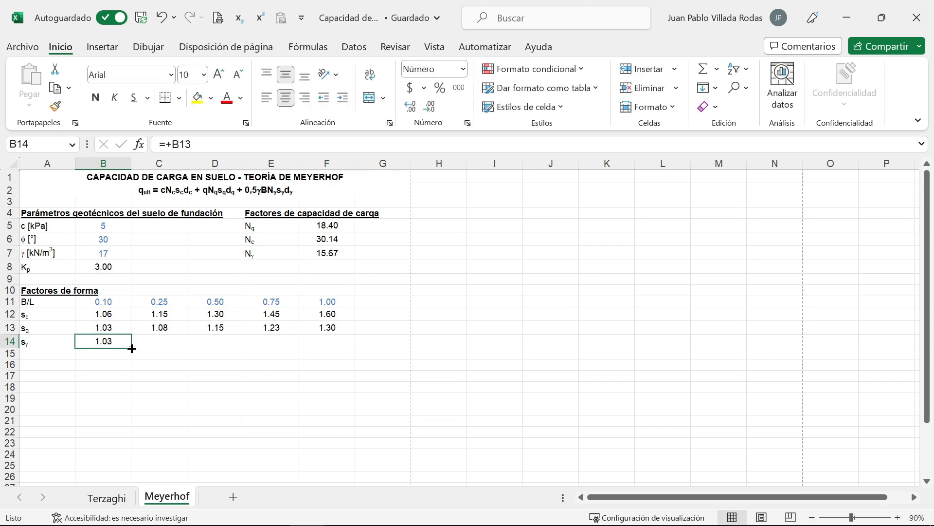
drag(132, 349, 336, 340)
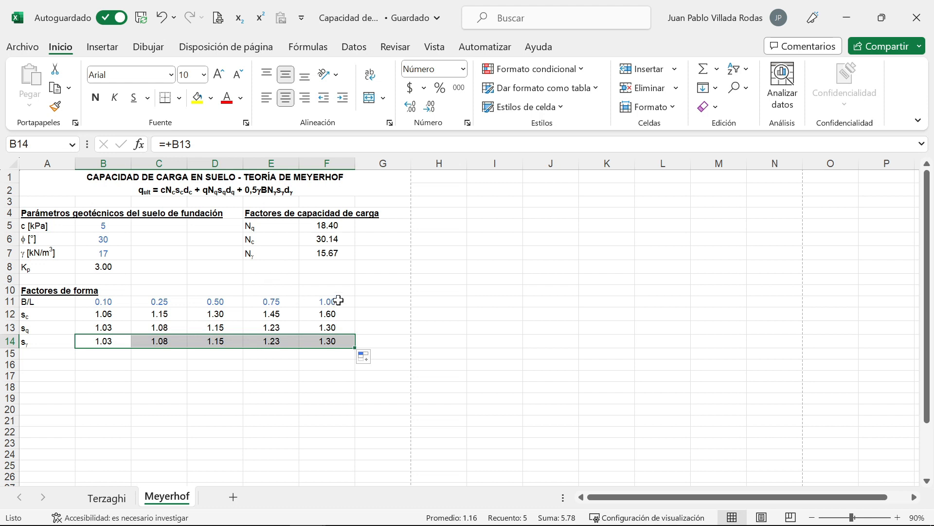
Add the heading "Factores de profundidad" in A16 and format it bold and underlined.
click(370, 301)
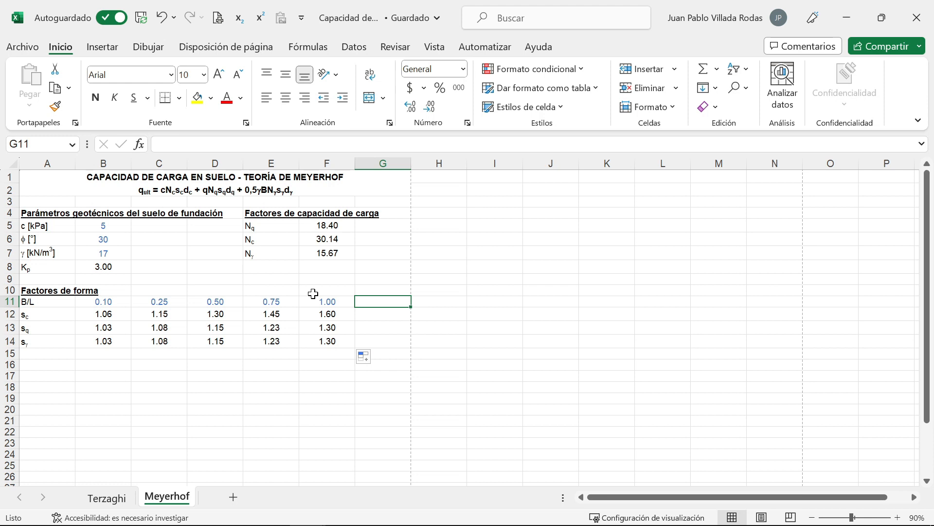
click(60, 363)
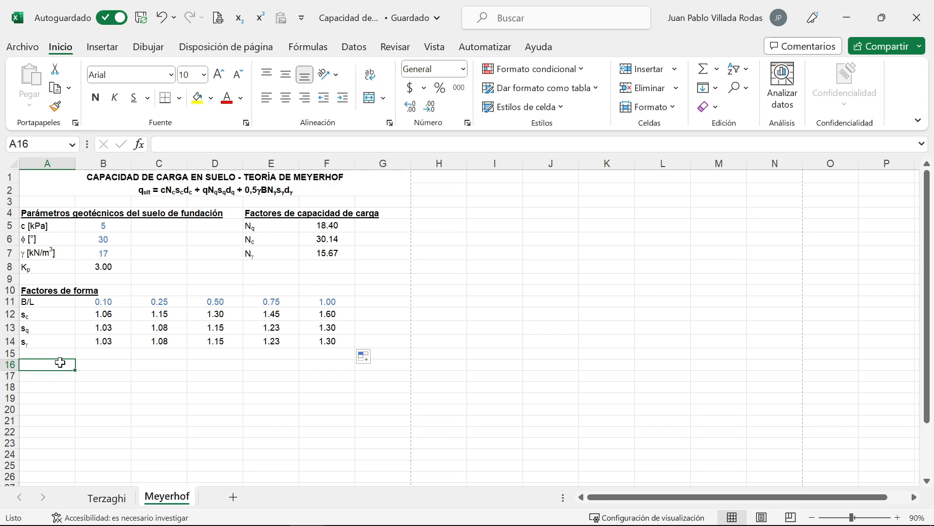
text(Factores de)
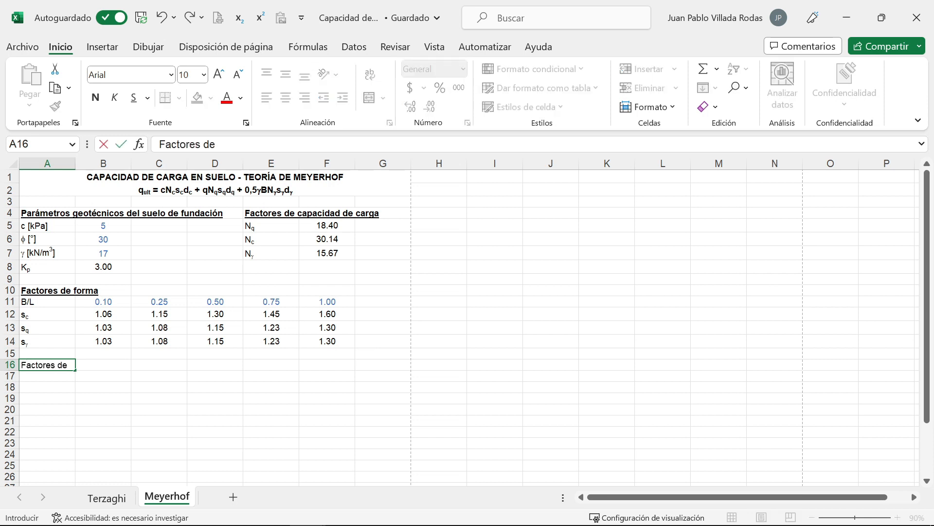
text( profundidad)
key(Return)
click(58, 364)
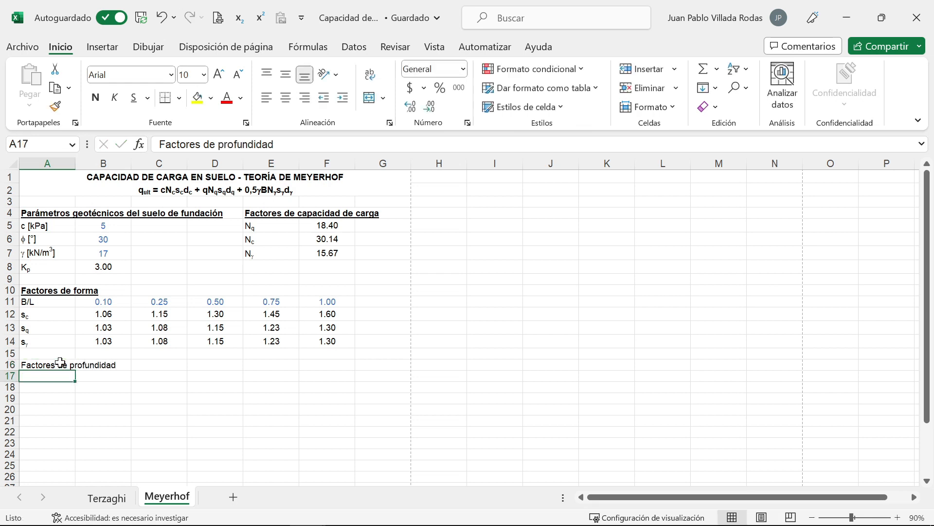
key(ctrl+n)
key(ctrl+s)
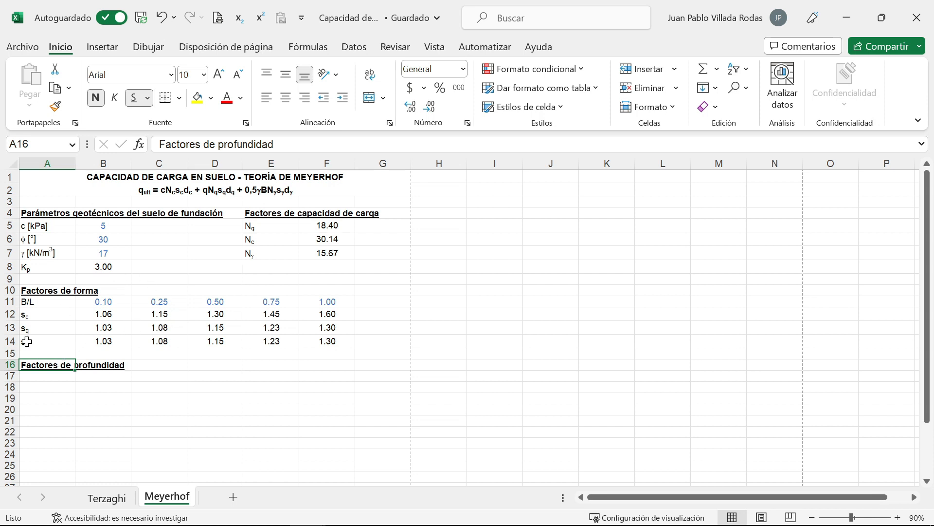
Label A17 "Df [m]" and A18 "B [m]", removing the bold and underline from A18.
click(49, 376)
text(Df [m])
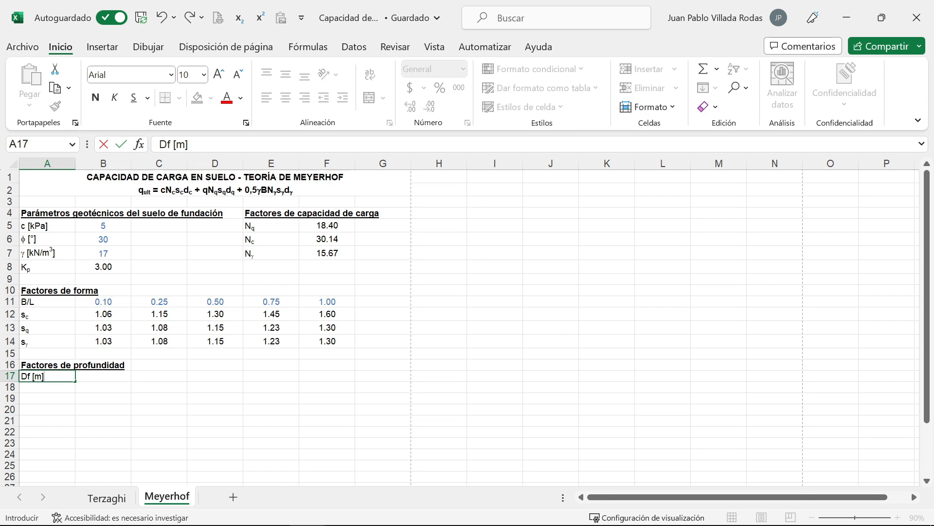
key(Return)
text(B [m])
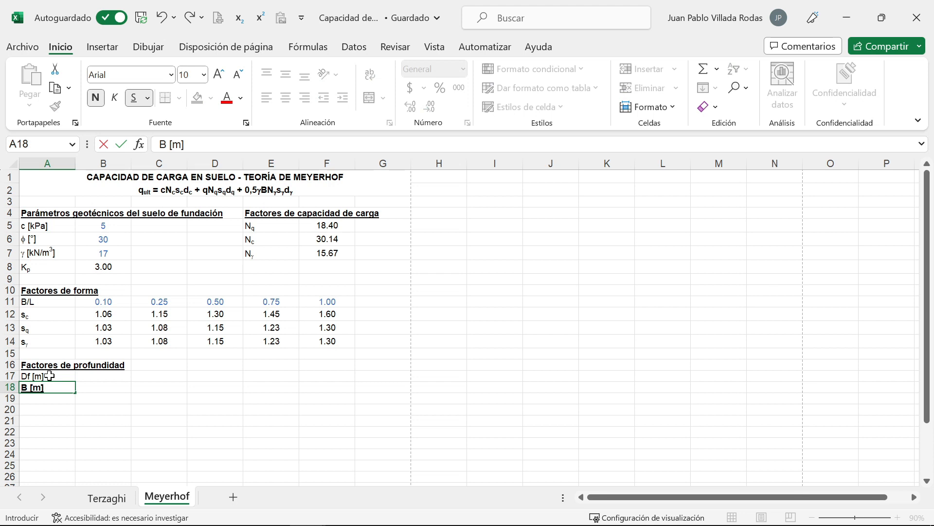
key(ctrl+Return)
key(ctrl+n)
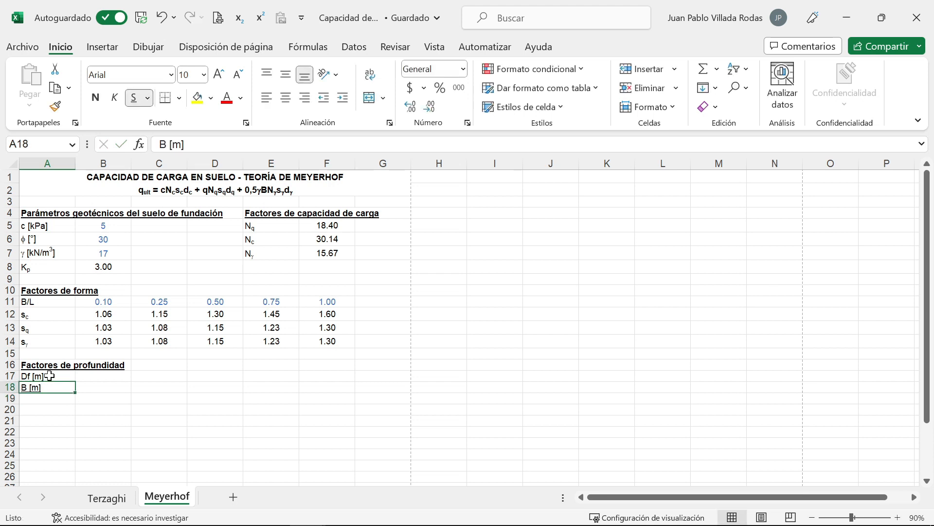
key(ctrl+s)
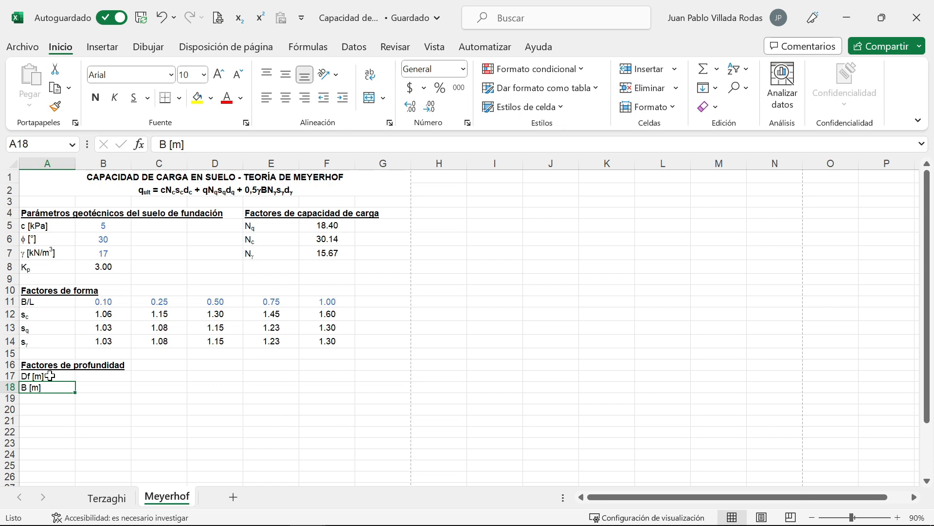
Label A19 "Df/B" for the depth-to-width ratio.
click(46, 400)
text(Df)
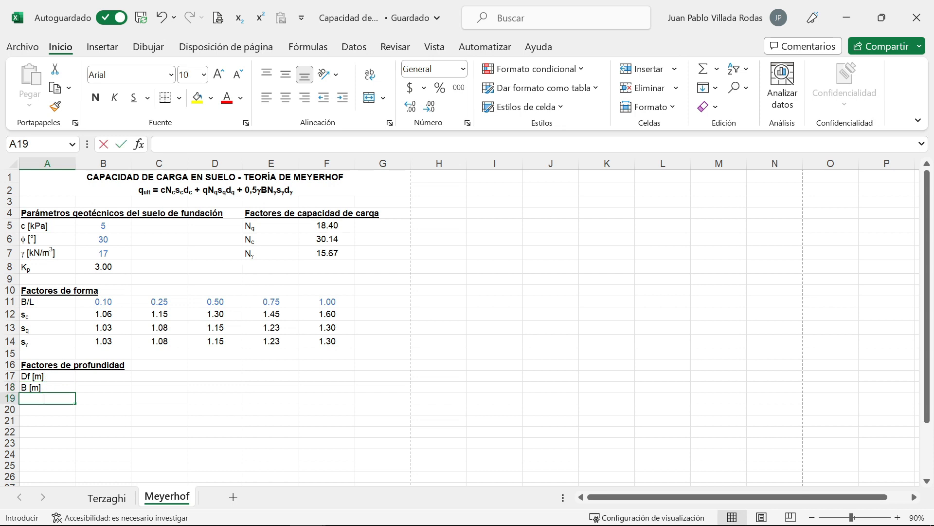
key(BackSpace)
key(BackSpace)
text(/)
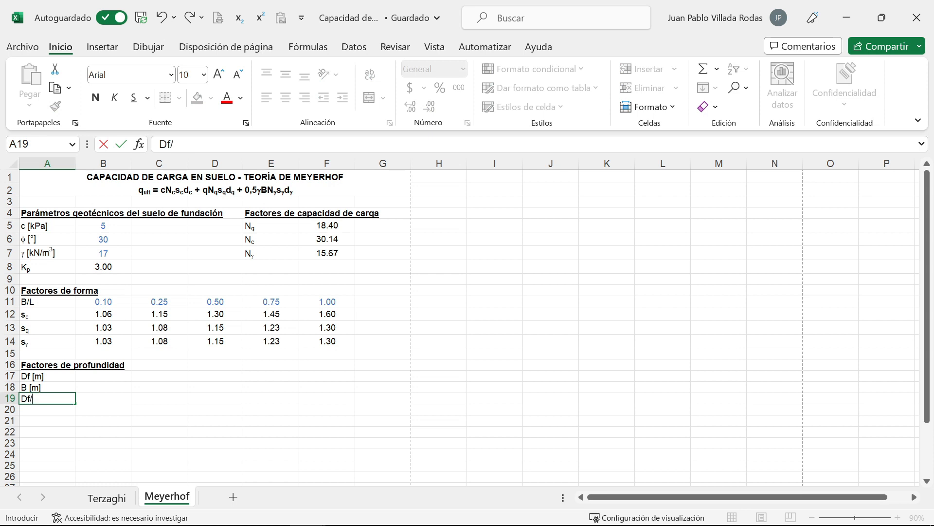
text(B)
key(Return)
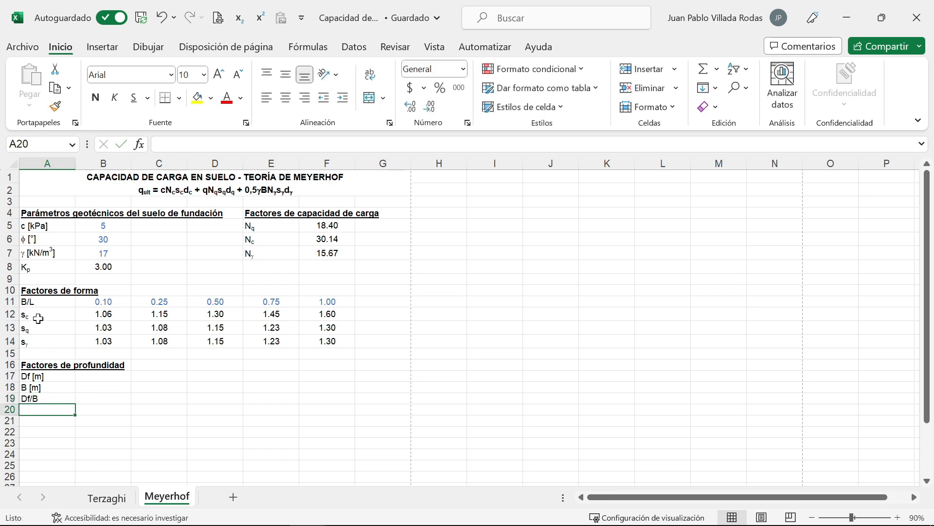
Copy the shape factor labels in A12:A14 to A20:A22.
drag(37, 319, 36, 342)
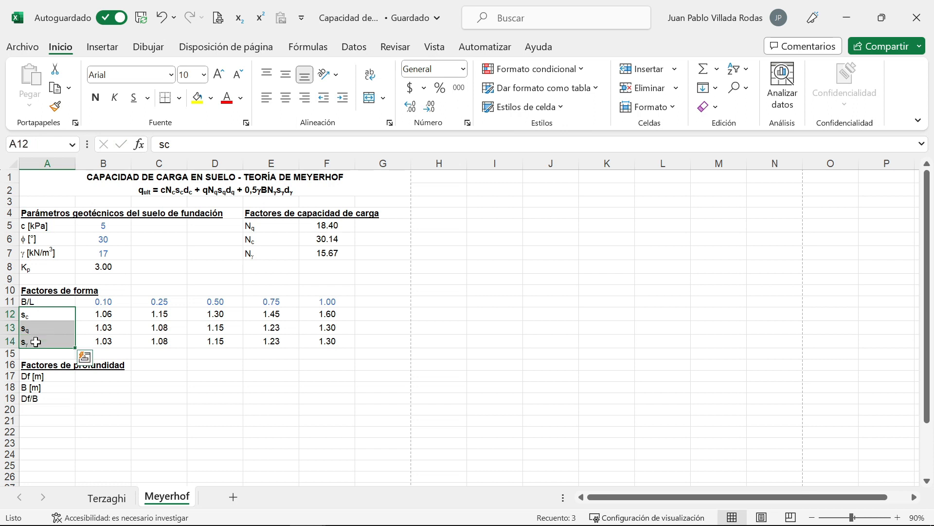
key(ctrl+c)
click(39, 410)
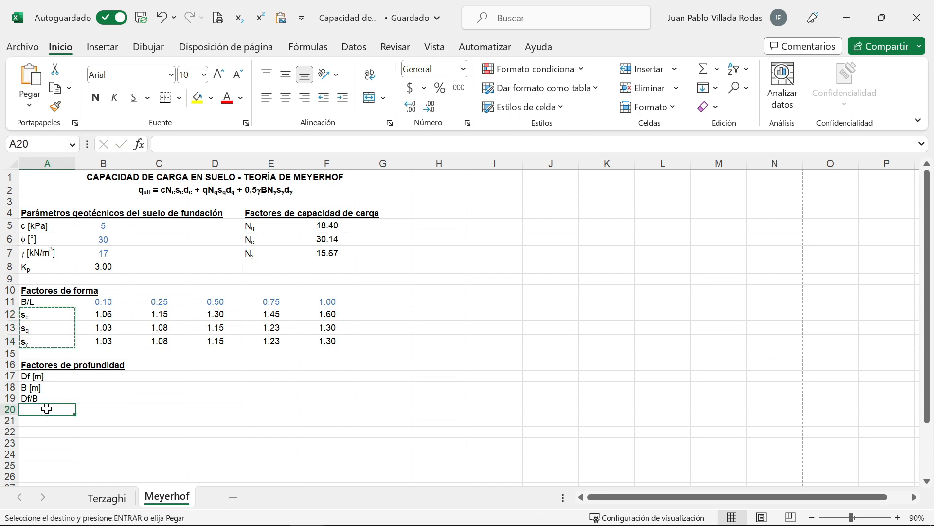
key(ctrl+v)
Replace the letter s with d in the labels of A20:A22 so they read dc, dq and dγ.
drag(165, 145, 158, 144)
text(d)
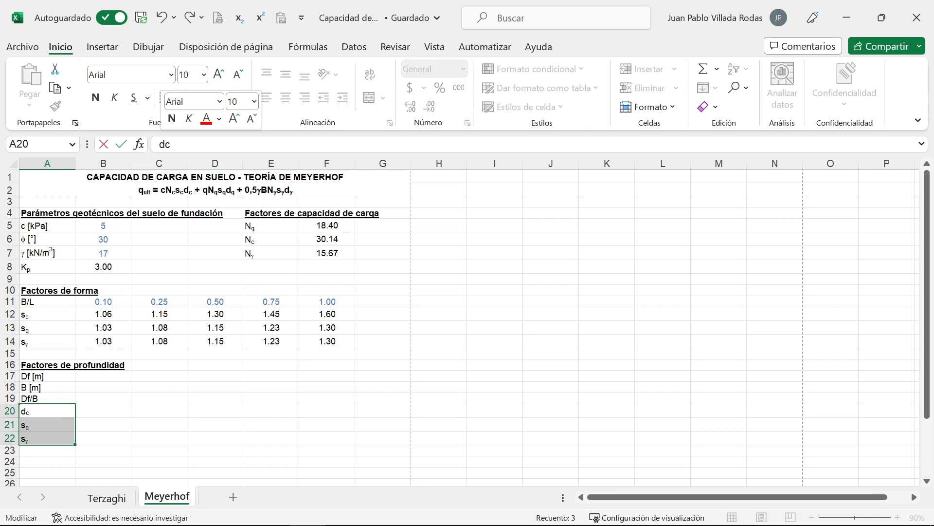
key(Return)
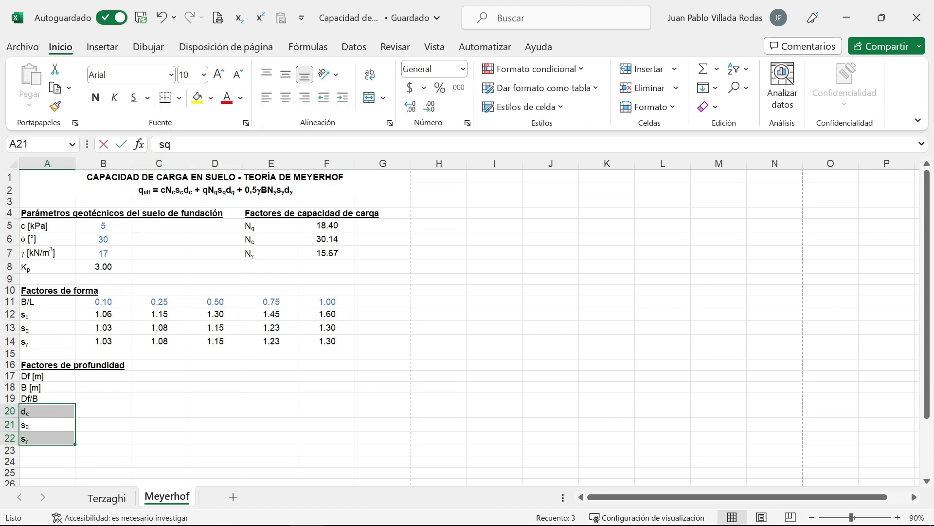
drag(160, 144, 165, 145)
text(d)
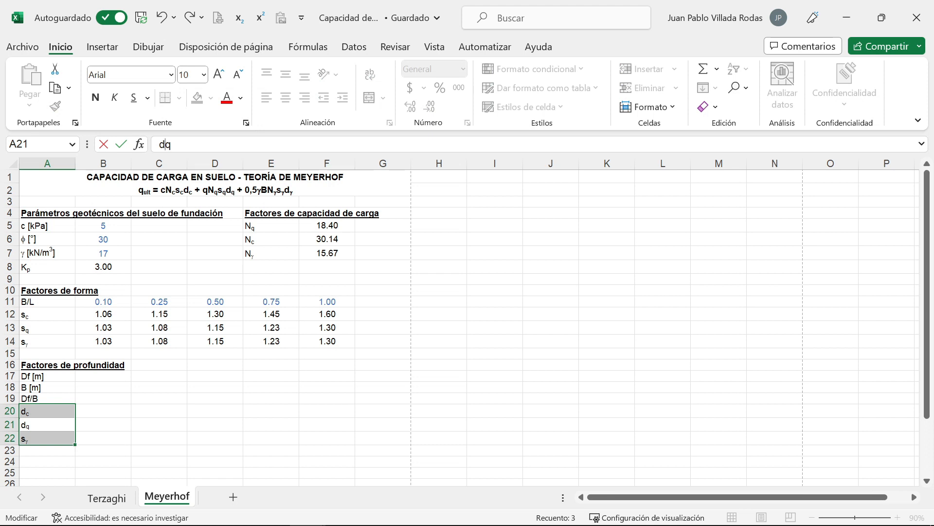
key(Return)
drag(165, 144, 159, 144)
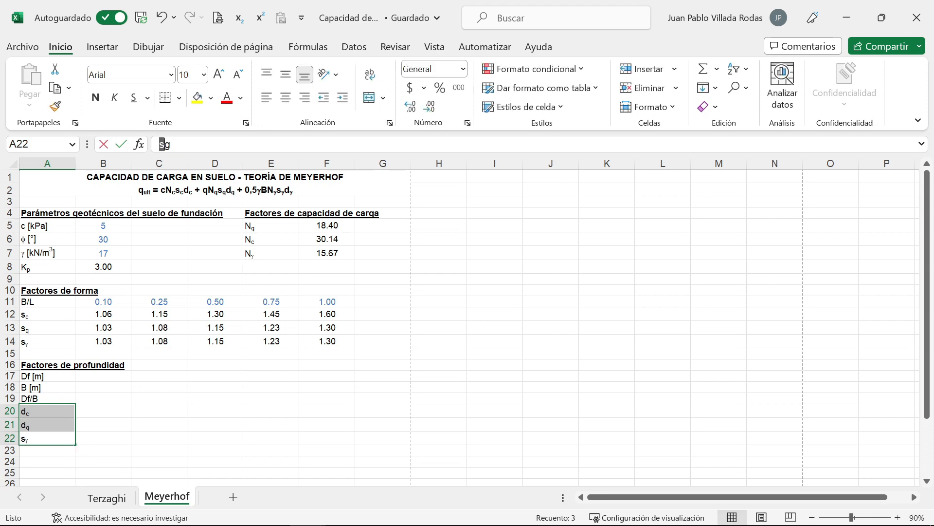
text(d)
key(Return)
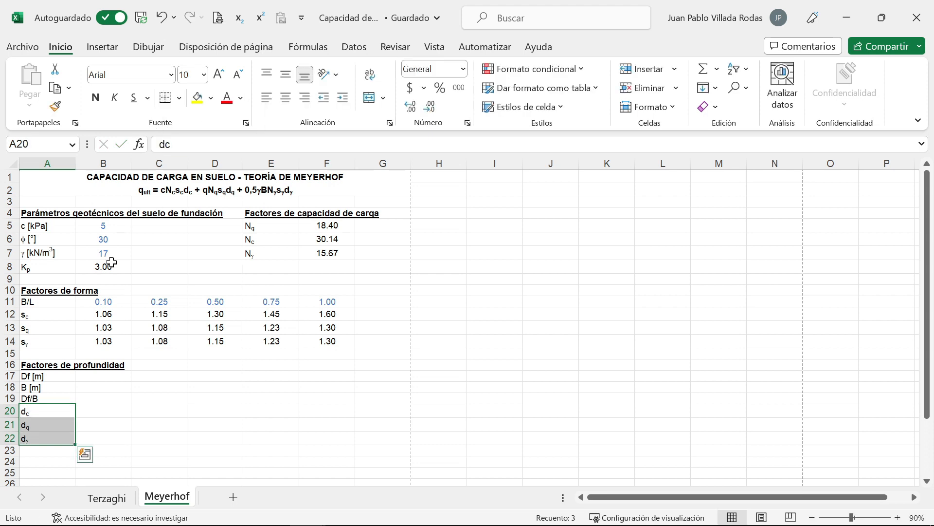
Make the f a subscript in the Df [m] label in A17 and the Df/B label in A19.
click(41, 377)
click(188, 144)
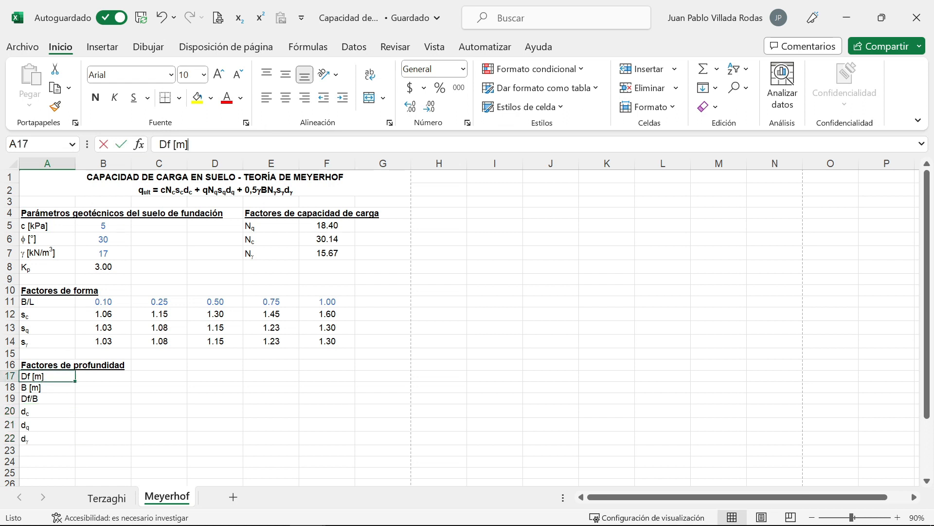
click(167, 144)
click(238, 21)
click(39, 397)
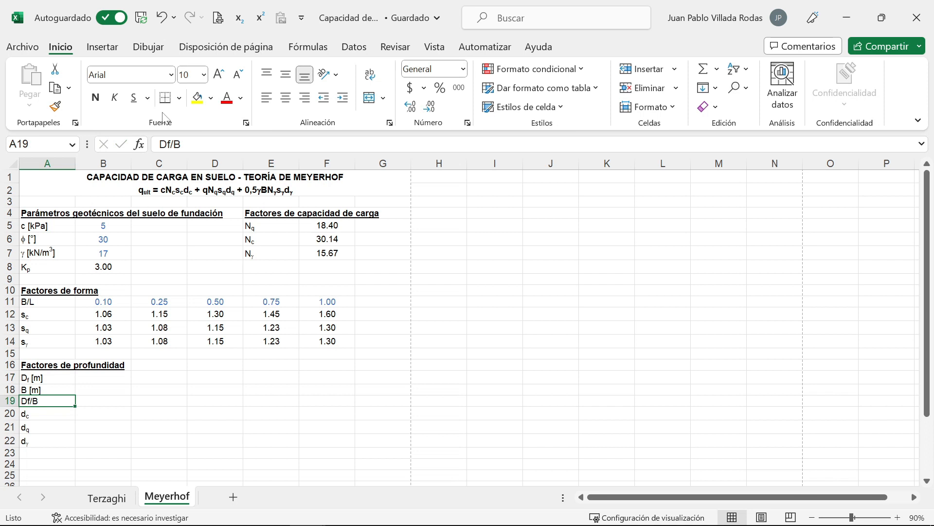
drag(167, 144, 172, 144)
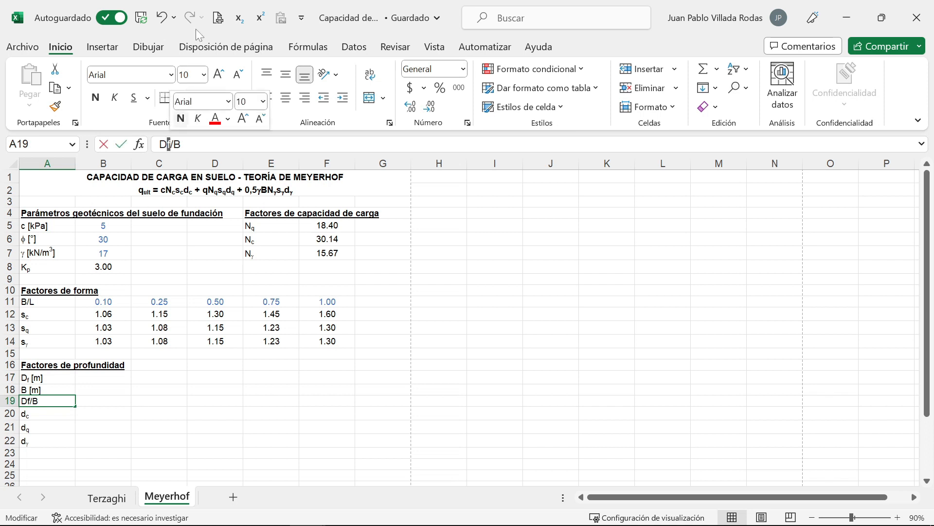
click(238, 18)
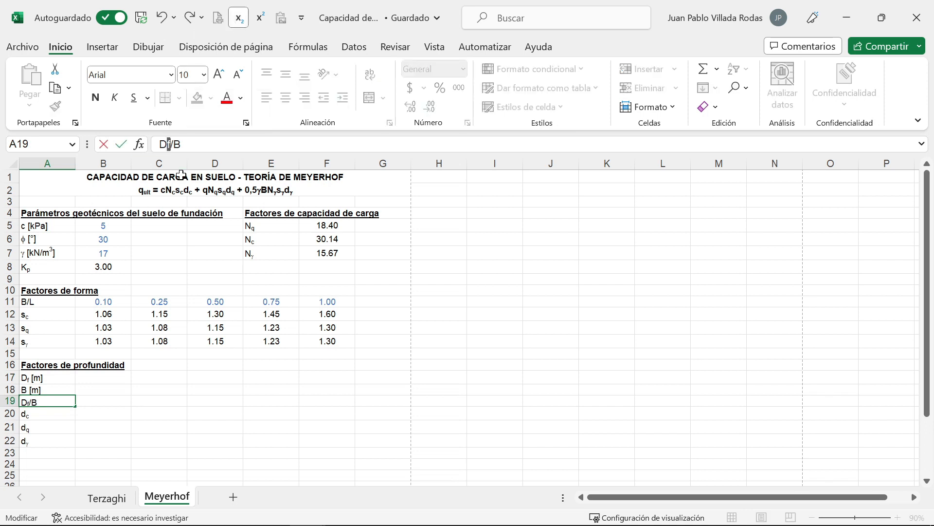
key(Return)
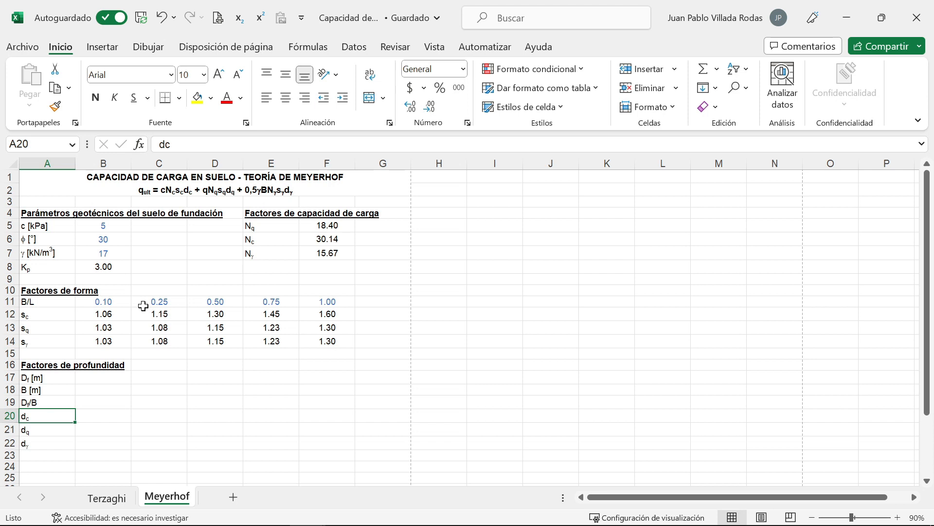
Enter the depth Df of 1 in B17 and apply the format of B11 to it.
click(97, 380)
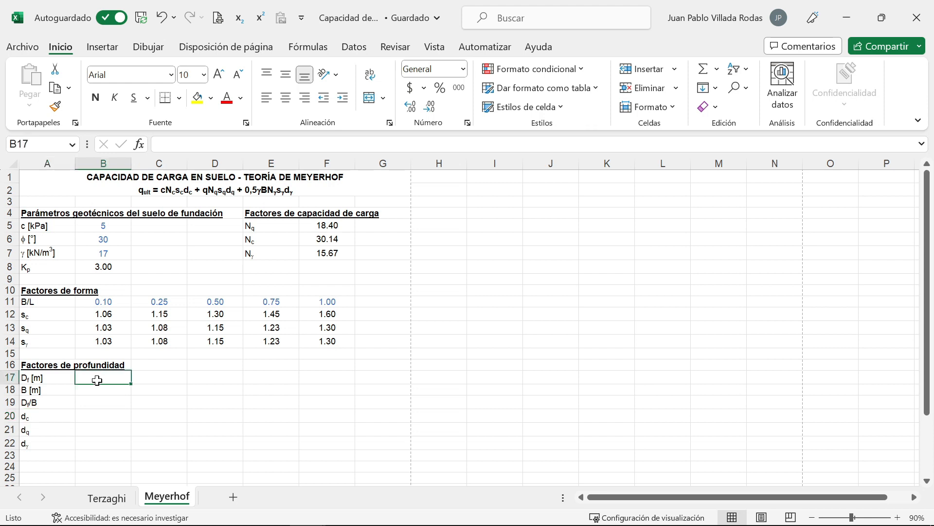
text(1)
key(Return)
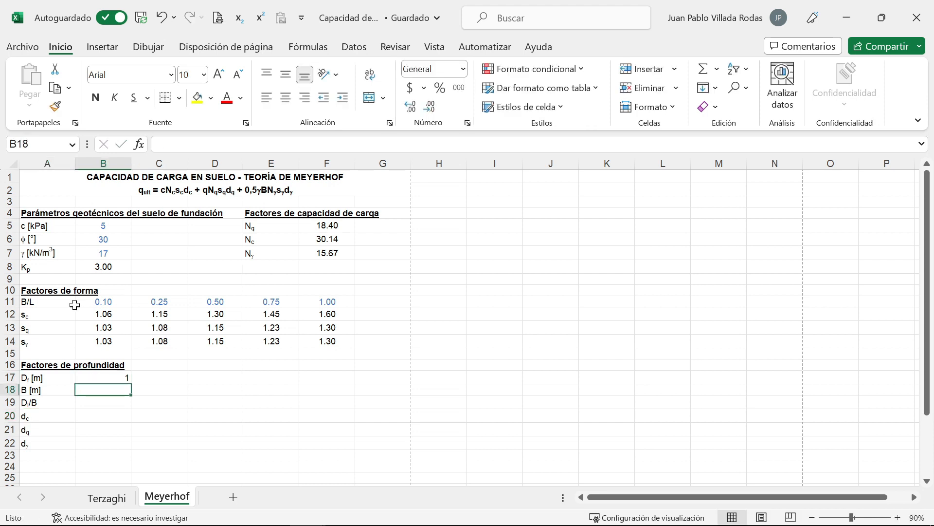
click(90, 305)
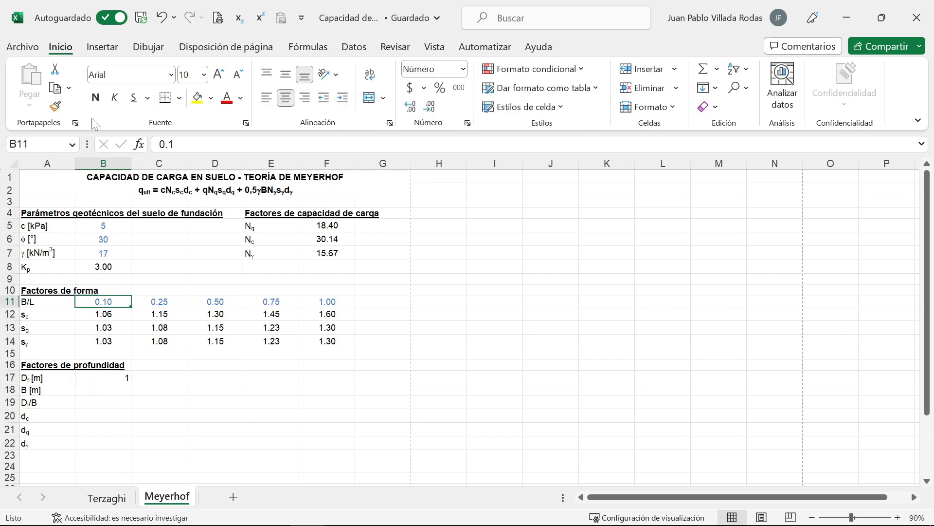
click(55, 106)
click(114, 377)
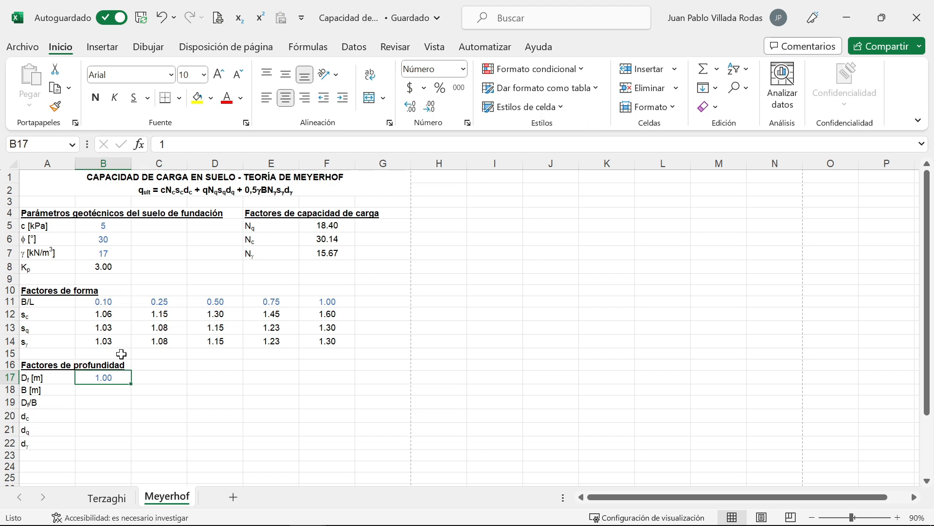
Apply the format of B11 to B18 and enter the width B of 0.5 there.
click(110, 304)
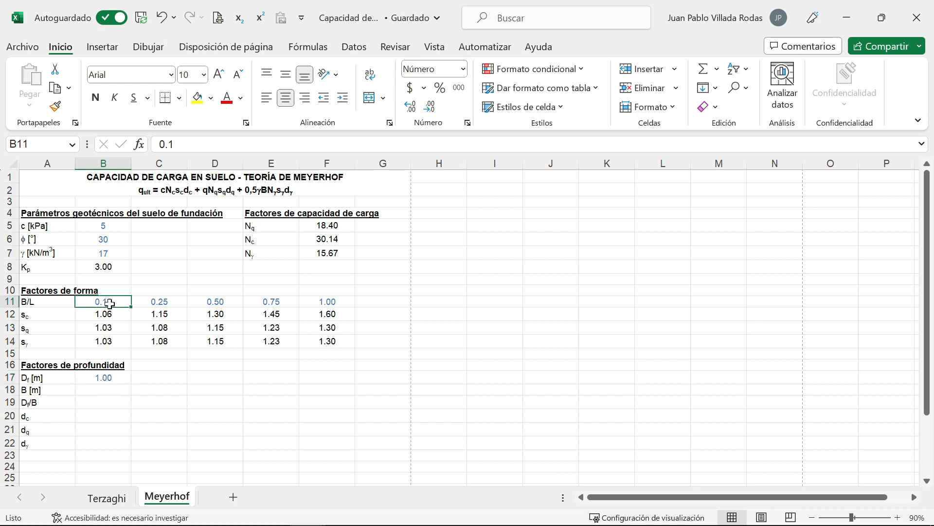
click(55, 108)
click(100, 392)
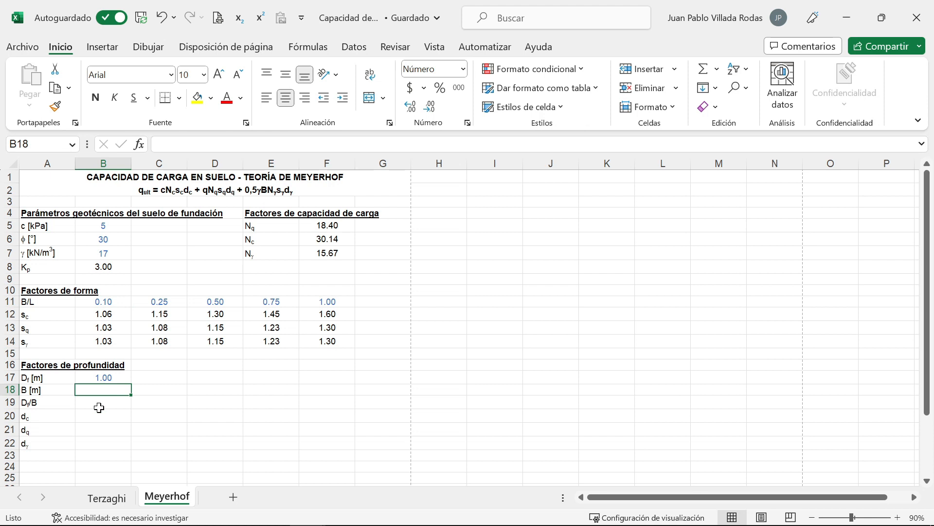
text(0.5)
key(Return)
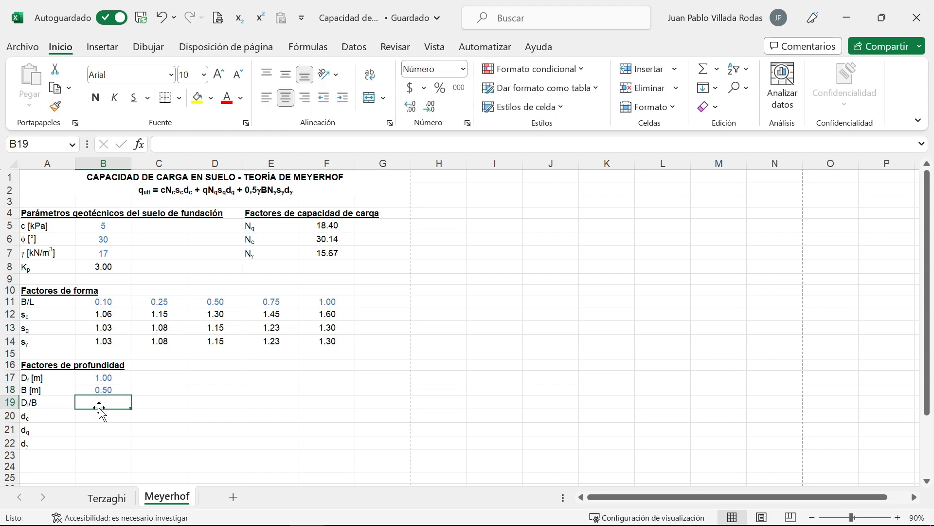
Copy the format of B18 across C18:G18.
click(111, 391)
click(55, 106)
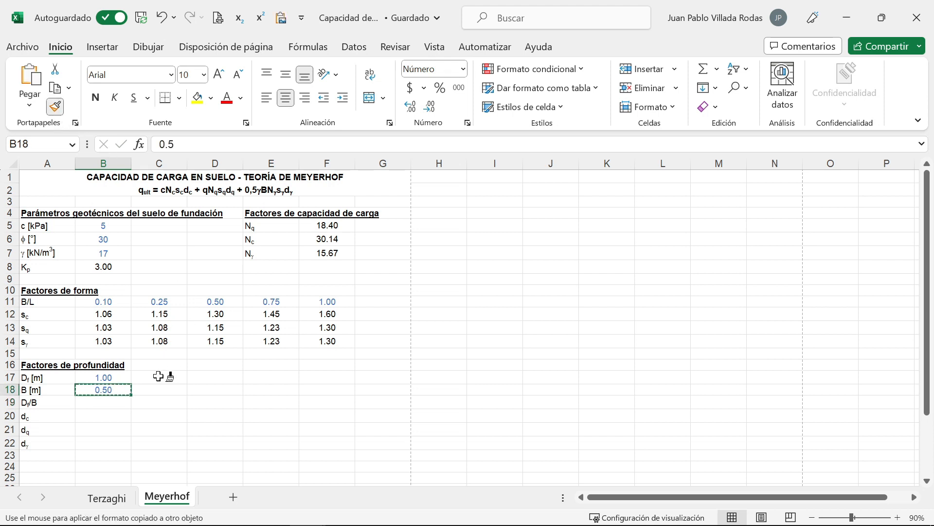
drag(153, 388, 362, 387)
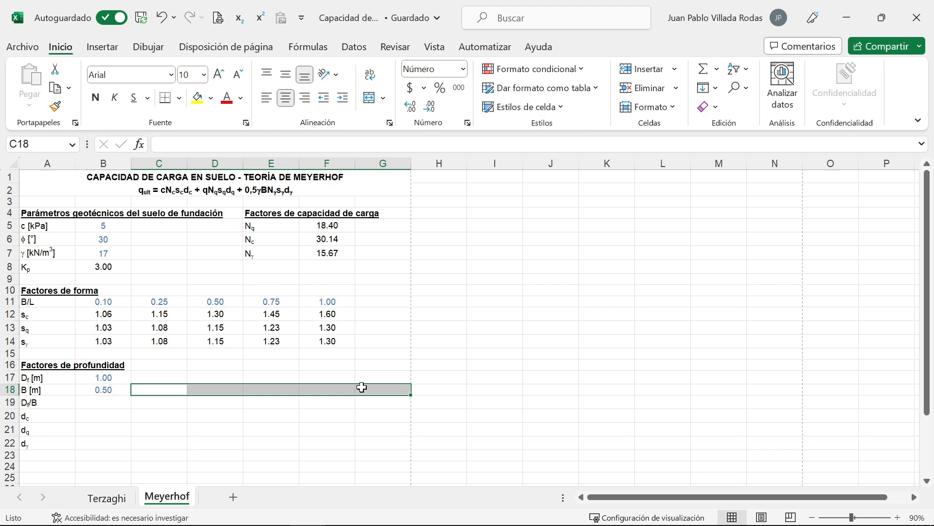
Enter the widths B of 1, 1.5, 2, 2.5 and 3 in C18:G18.
click(156, 390)
text(1)
key(Tab)
key(F2)
text(1.5)
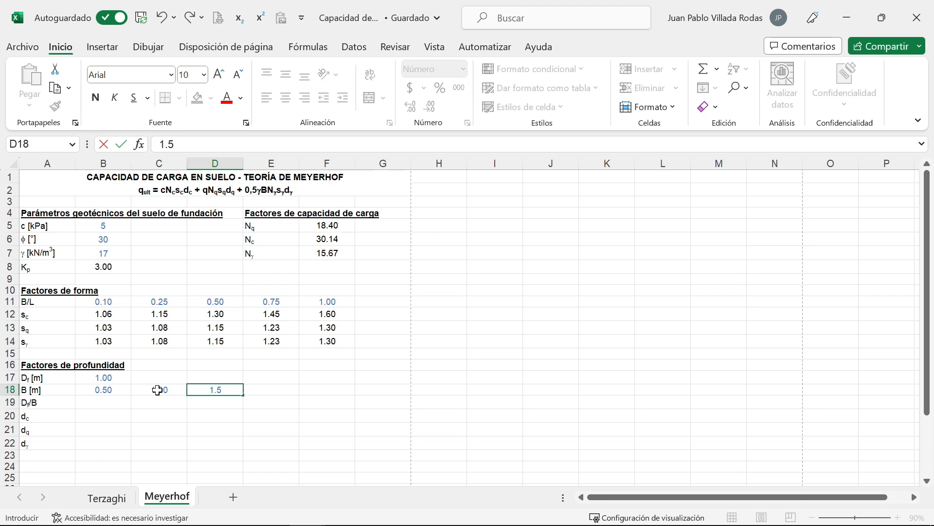
key(Tab)
text(2)
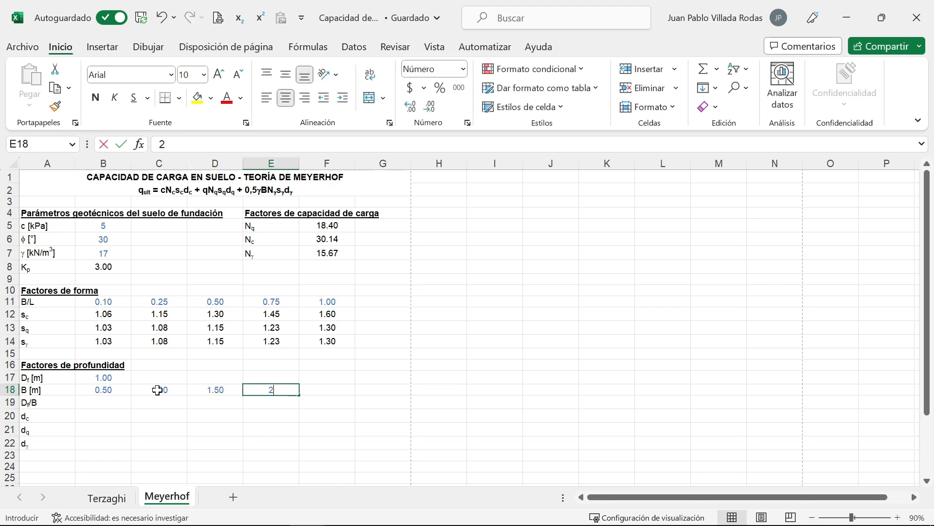
key(Tab)
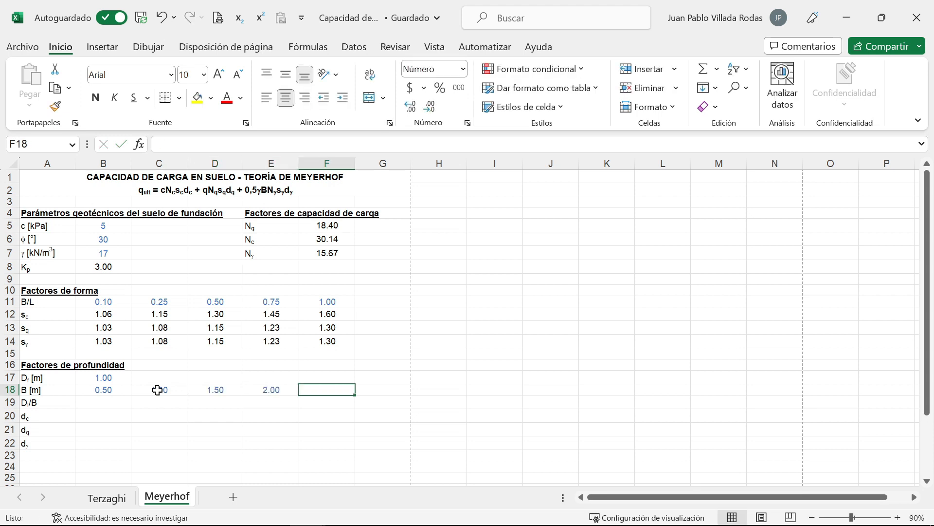
text(2.5)
key(Tab)
text(3)
key(Down)
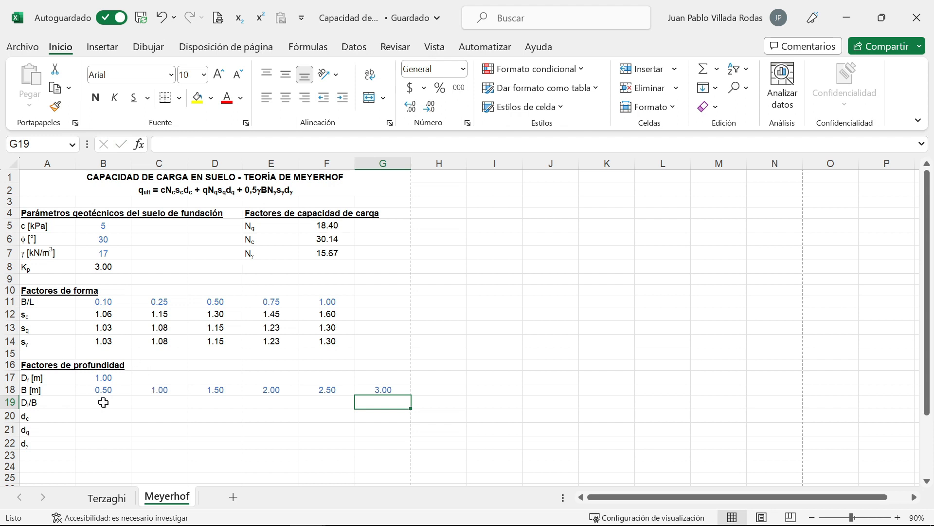
Enter the Df/B formula +$B$17/B$18 in B19, with the depth fully fixed and the width fixed by row.
click(103, 402)
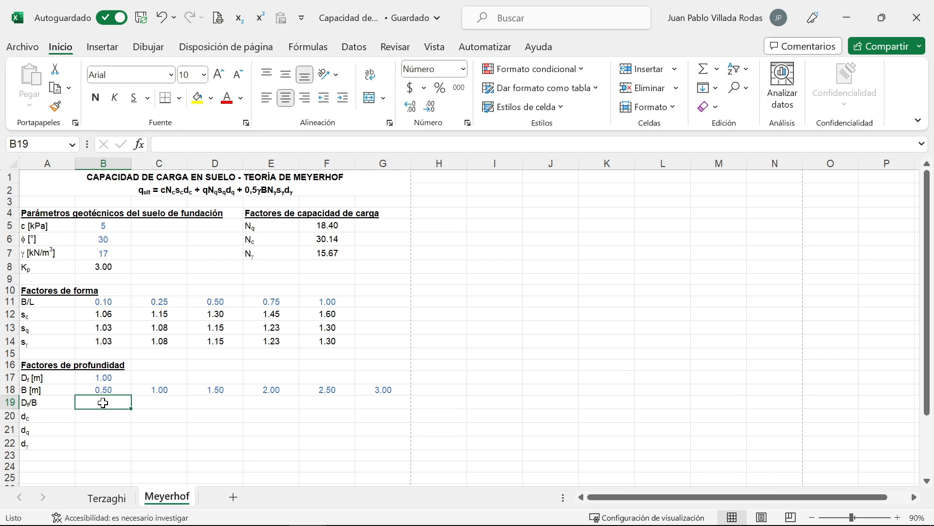
text(+)
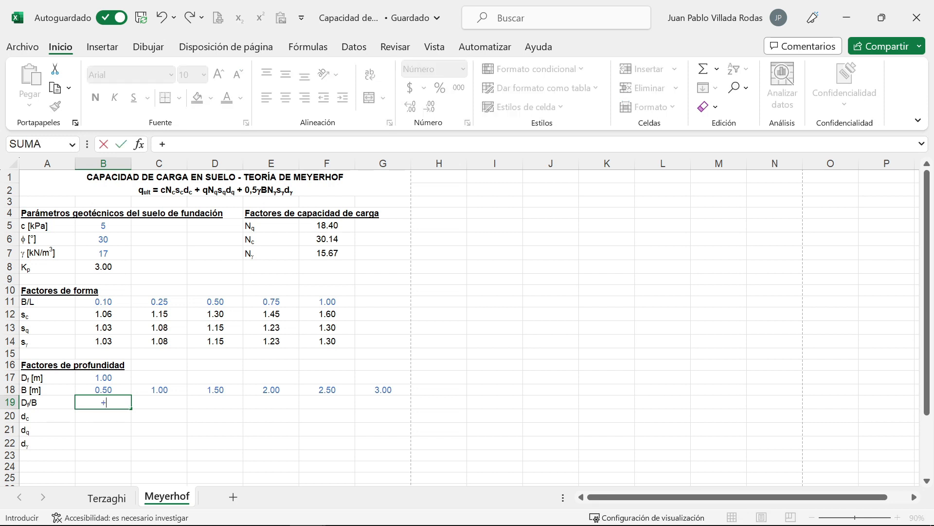
click(104, 378)
key(F4)
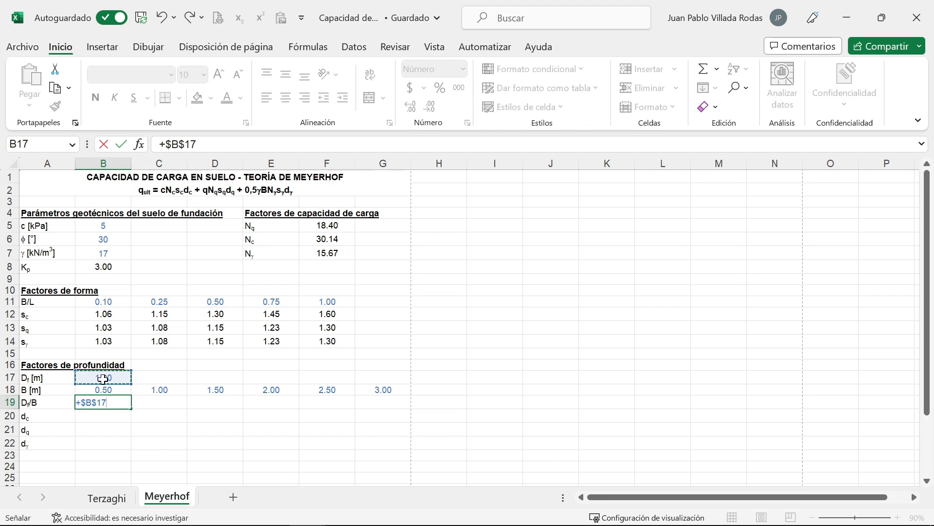
text(/)
click(102, 391)
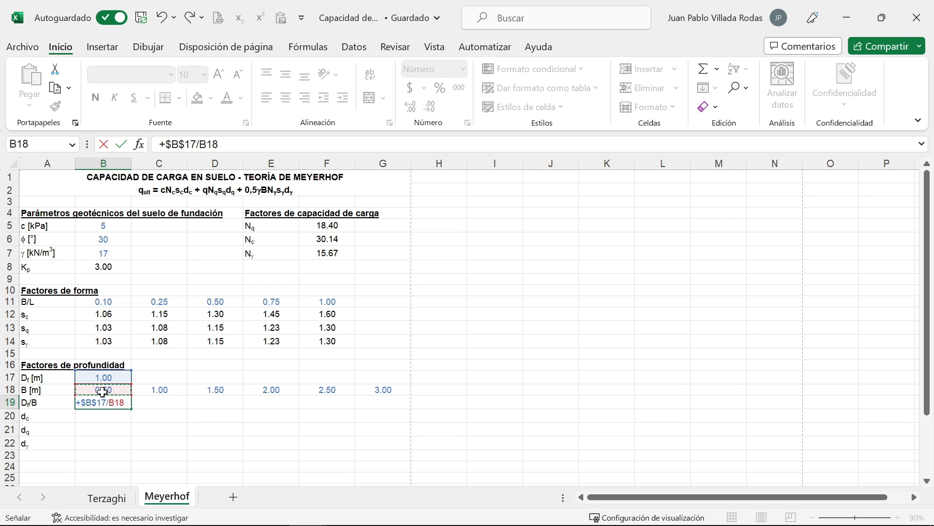
key(F4)
key(F4)
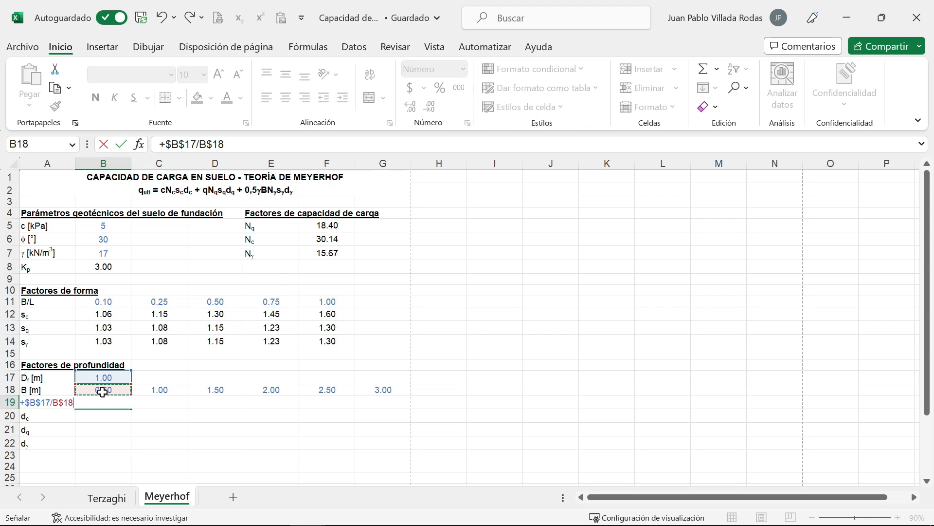
key(Return)
Fill the Df/B formula from B19 across to G19 and format the row with two decimals and black font.
click(106, 401)
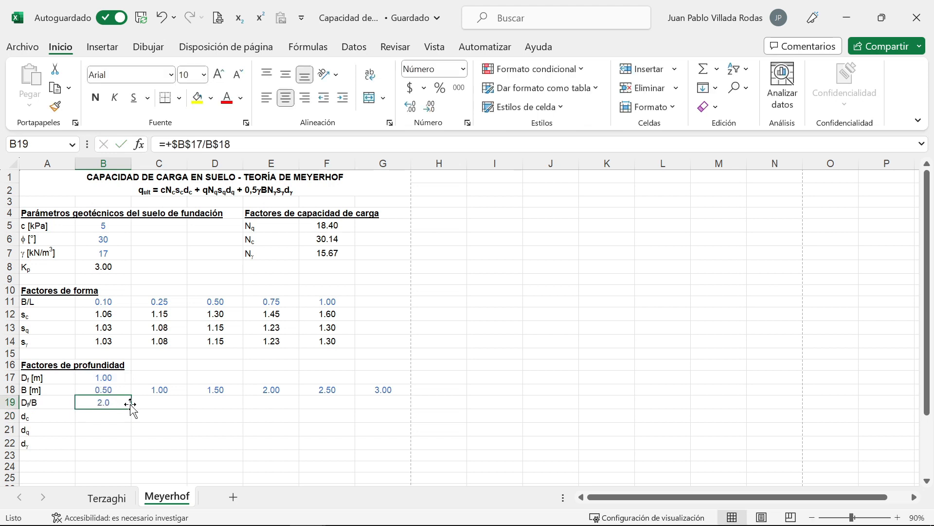
drag(131, 409, 406, 402)
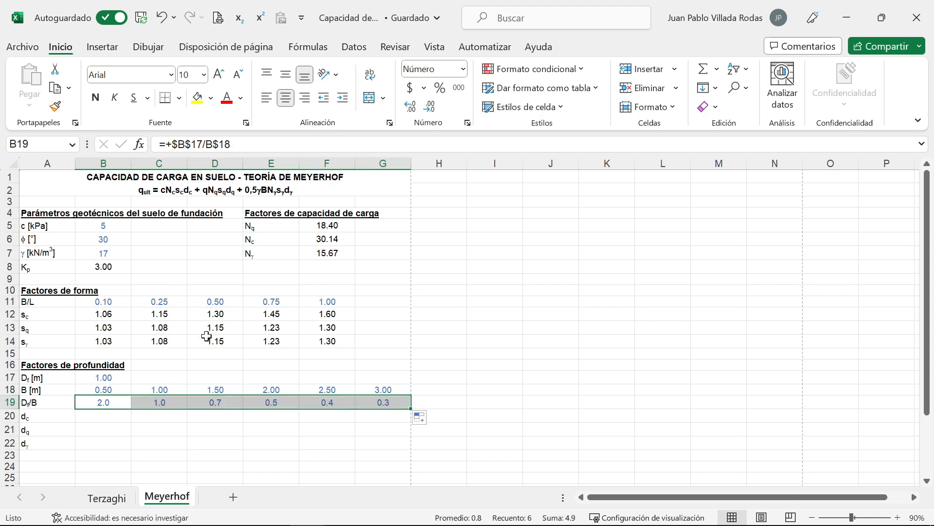
click(412, 111)
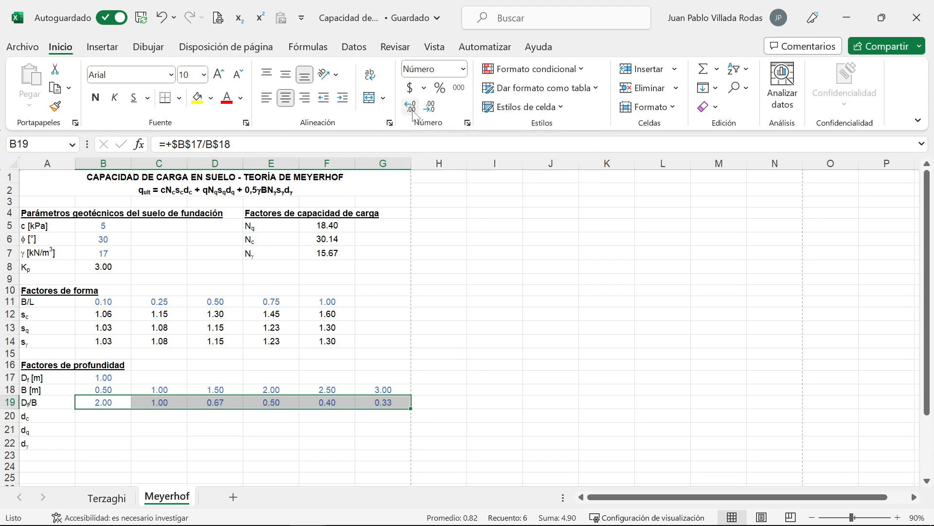
click(240, 98)
click(250, 122)
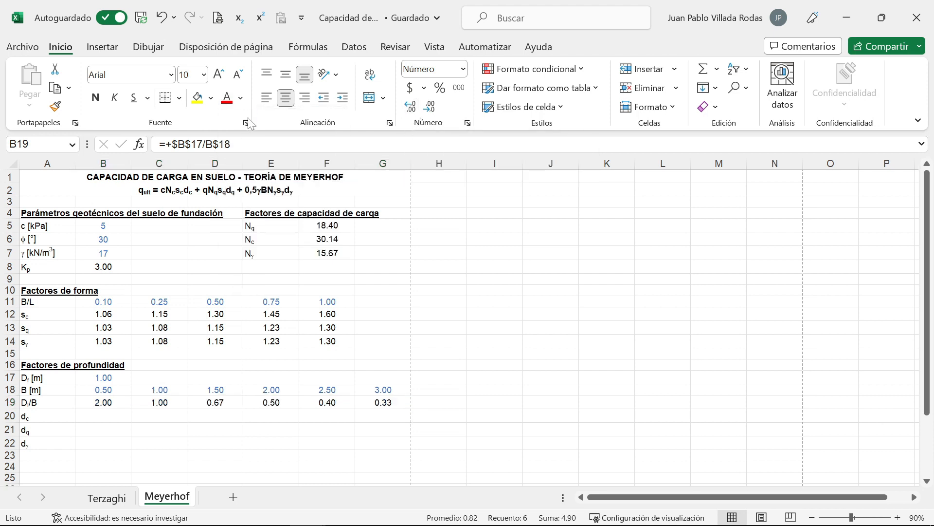
click(125, 419)
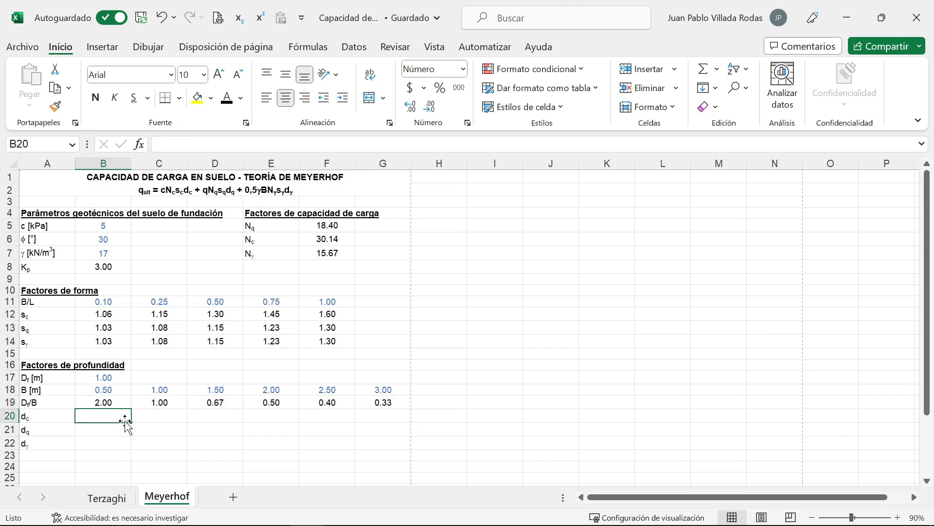
drag(104, 402, 379, 402)
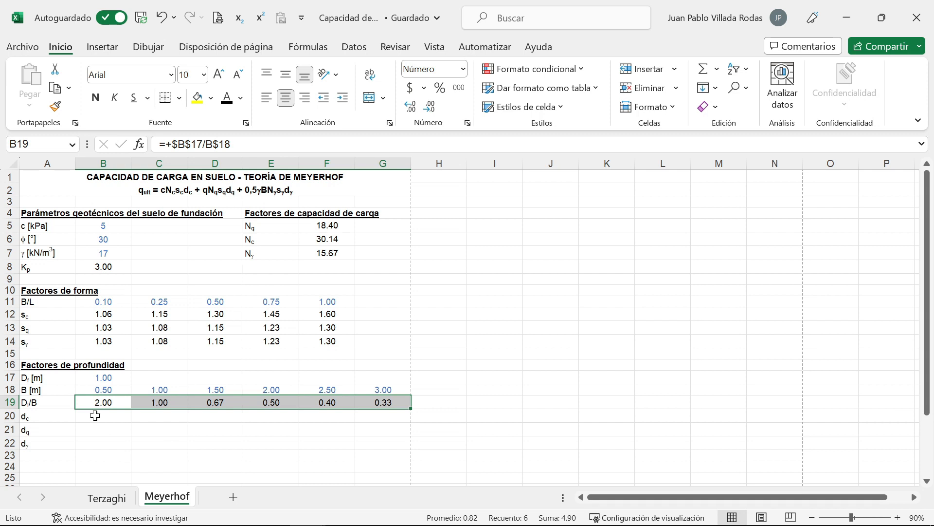
Enter the dc formula +1+0.2*RAIZ($B$8)*B$19 in B20.
click(95, 415)
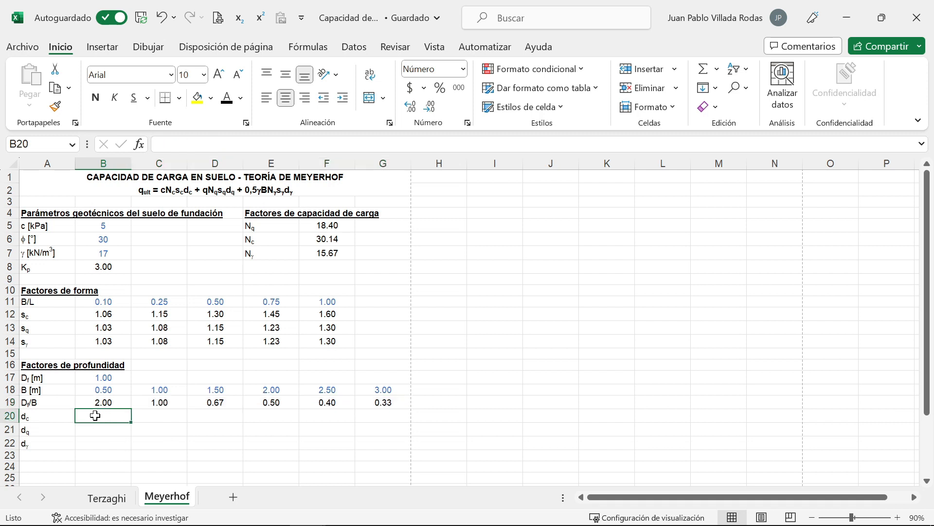
text(+)
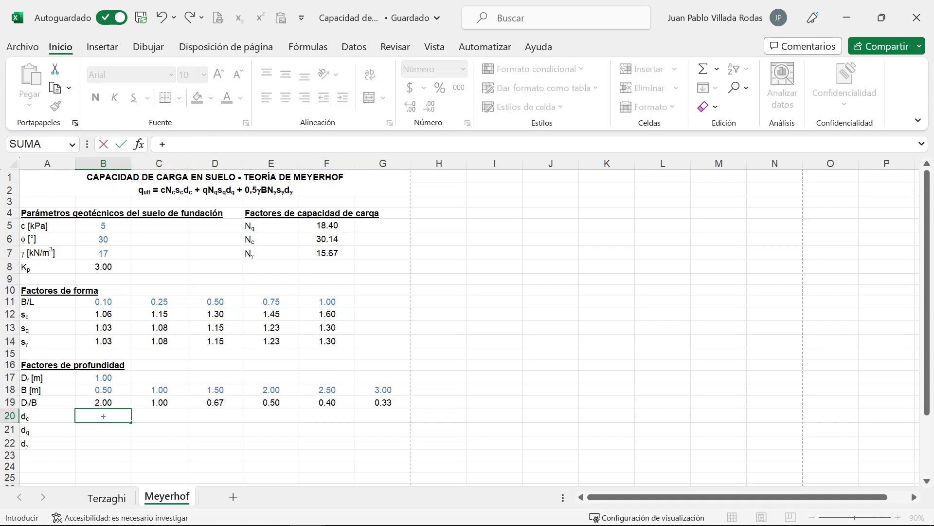
text(1+0.2*)
text(rai)
key(Tab)
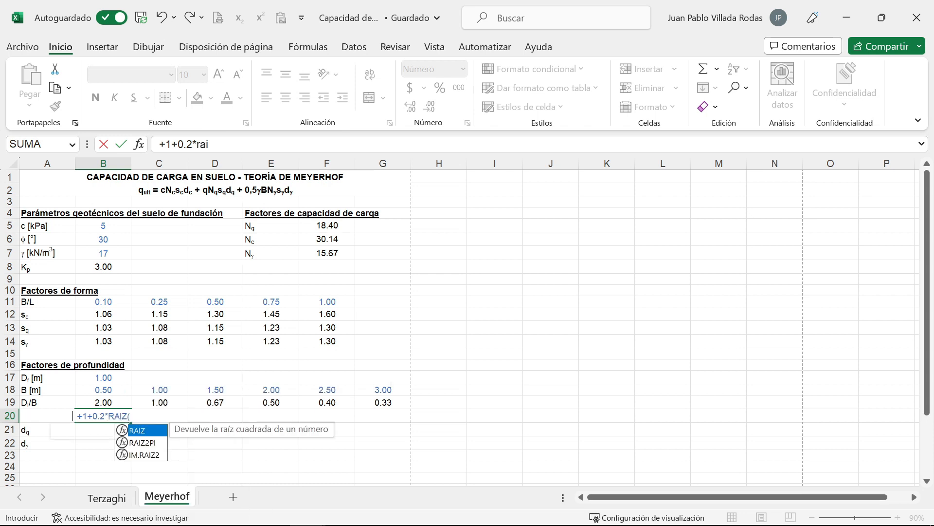
click(112, 265)
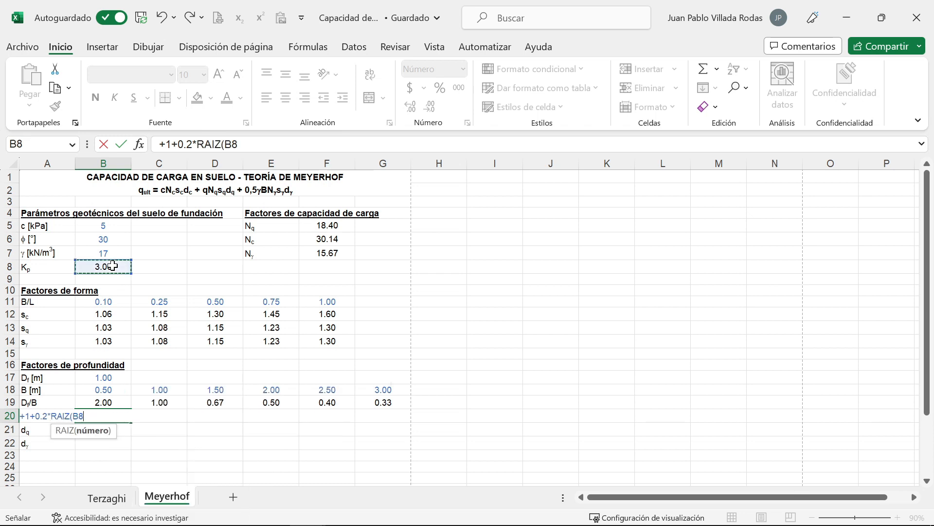
key(F4)
text()*)
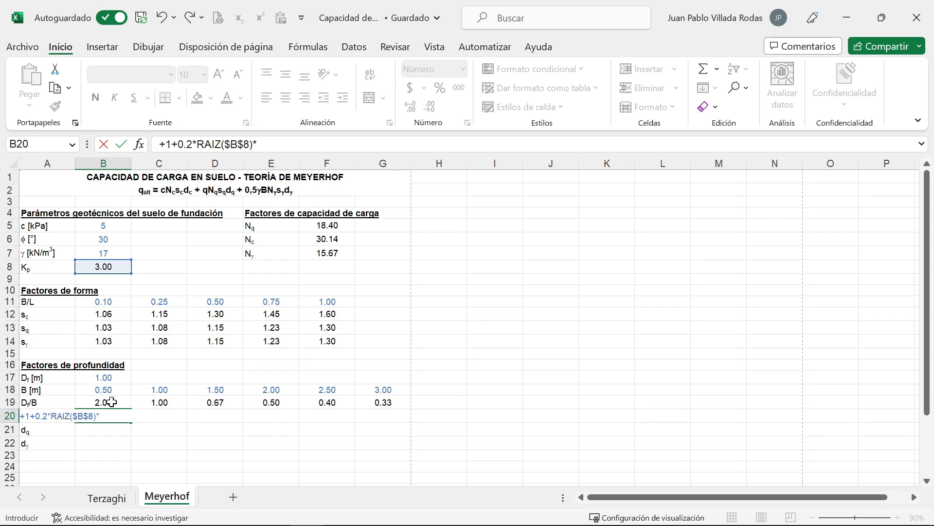
click(111, 402)
key(F4)
key(F4)
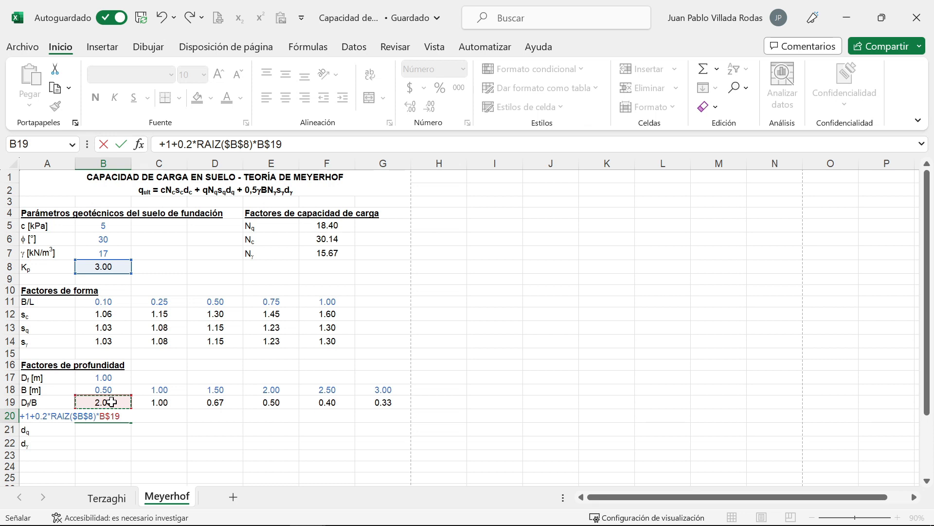
key(Return)
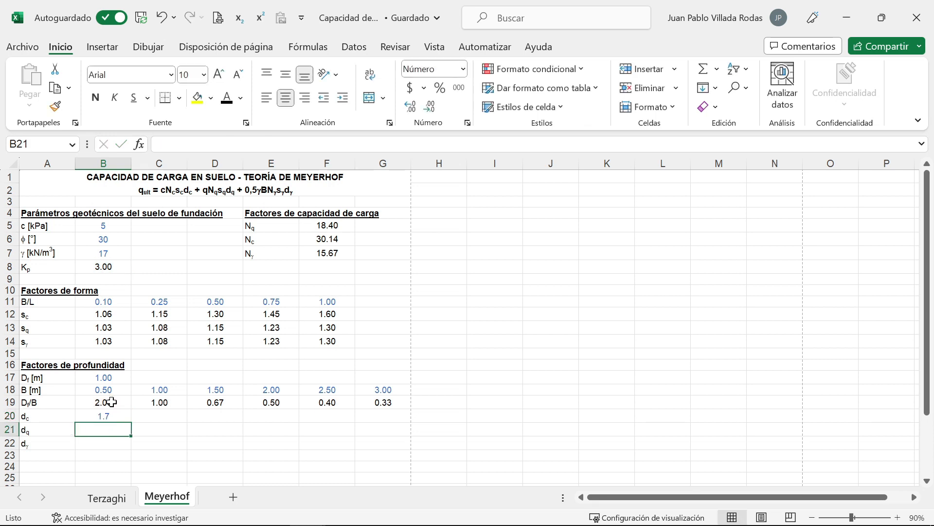
Format the dc value in B20 with two decimals and black font.
click(112, 413)
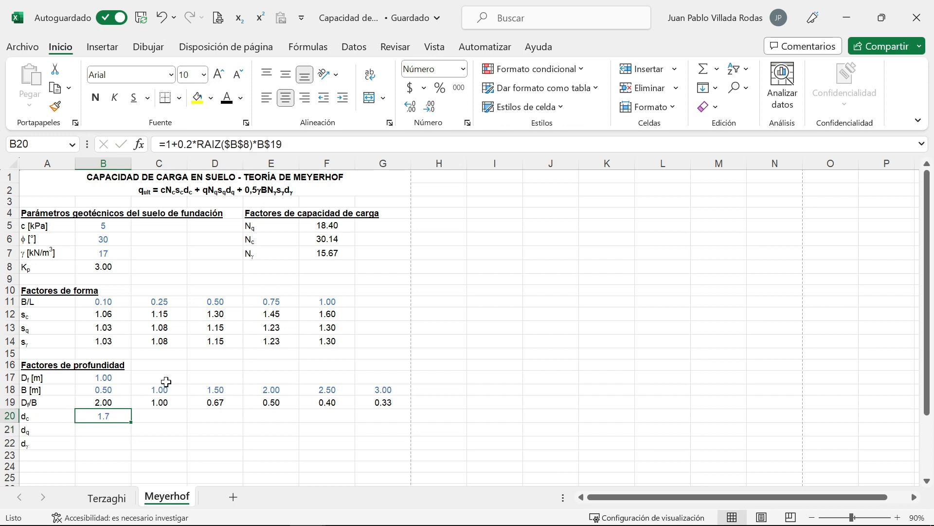
click(410, 107)
click(227, 99)
Copy the format of B20 to C20:G22 and B21:B22, and fill its dc formula across to G20.
click(55, 106)
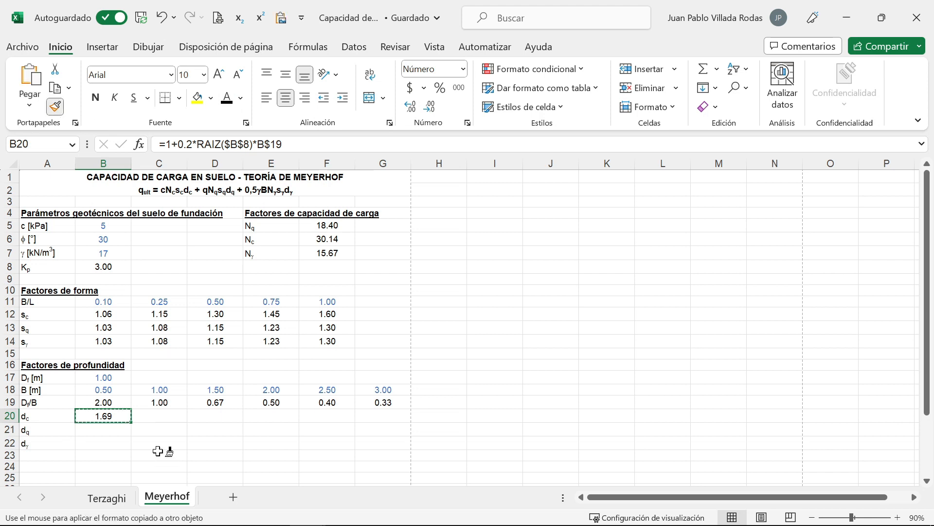
mouse_move(148, 417)
mouse_down()
mouse_move(383, 454)
mouse_move(375, 444)
mouse_up()
click(103, 415)
click(55, 106)
drag(105, 427, 104, 443)
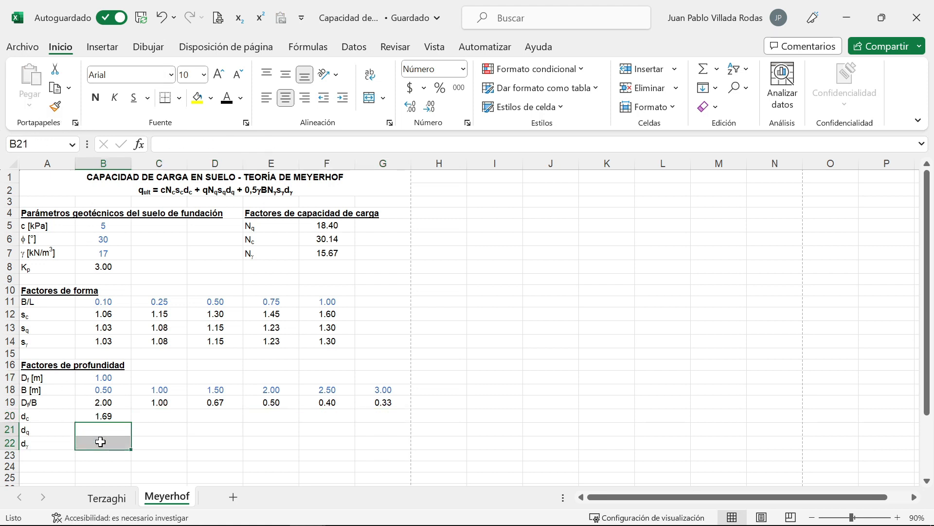
click(112, 414)
drag(130, 425, 385, 426)
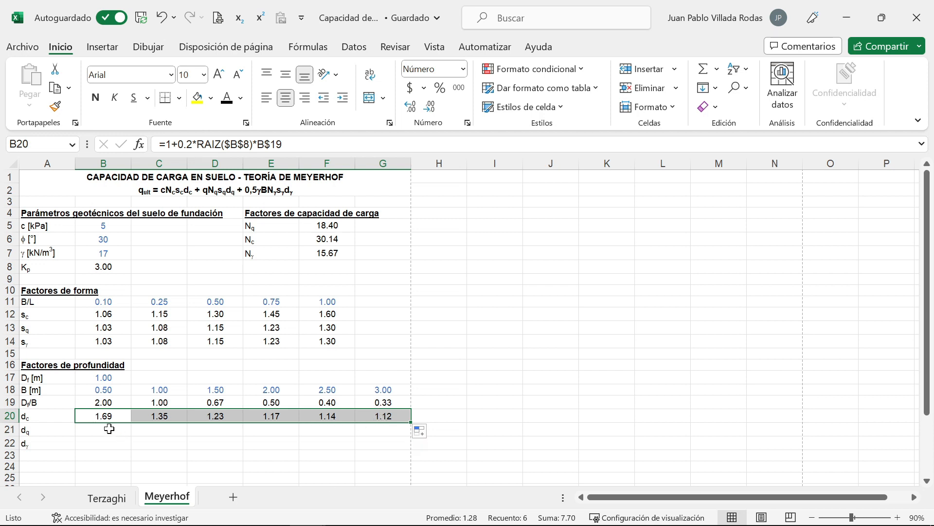
Enter the dq formula +1+0.1*RAIZ($B$8)*B$19 in B21 and fill it across to G21.
click(109, 428)
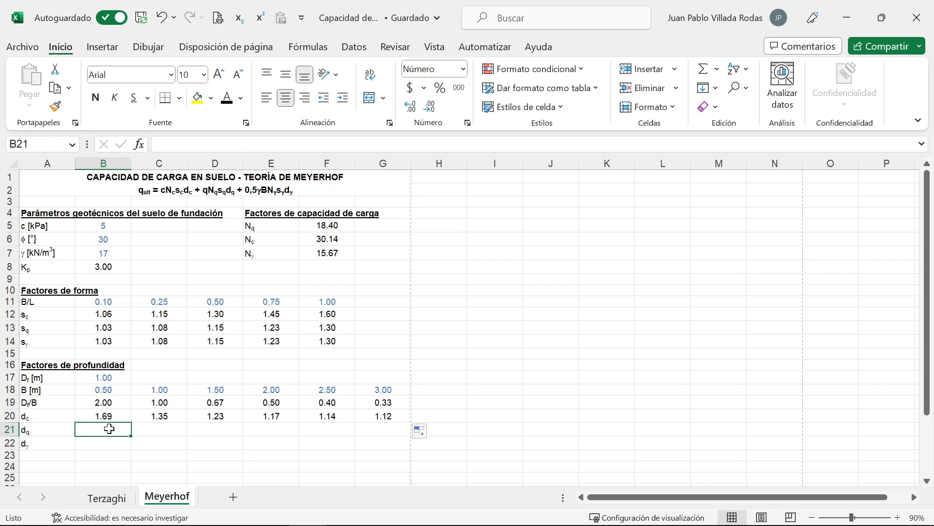
text(+1+)
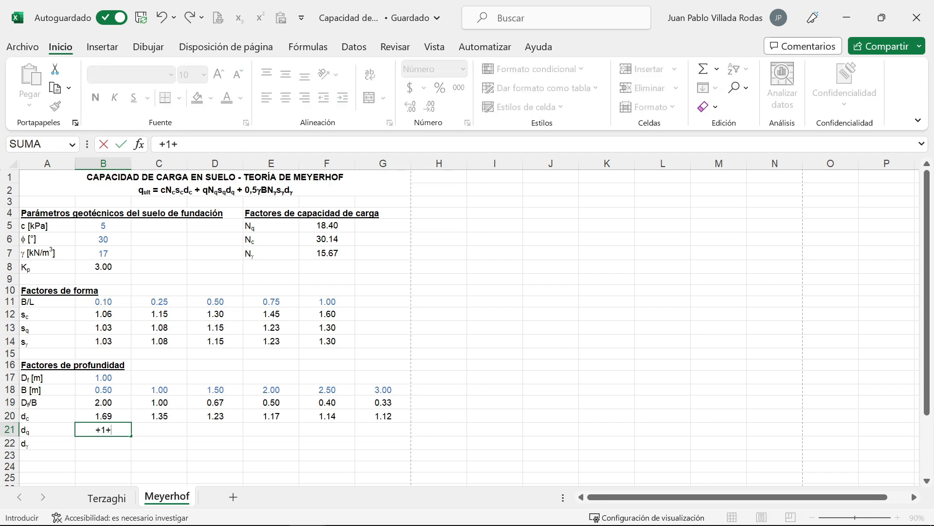
text(0.1*ra)
key(Down)
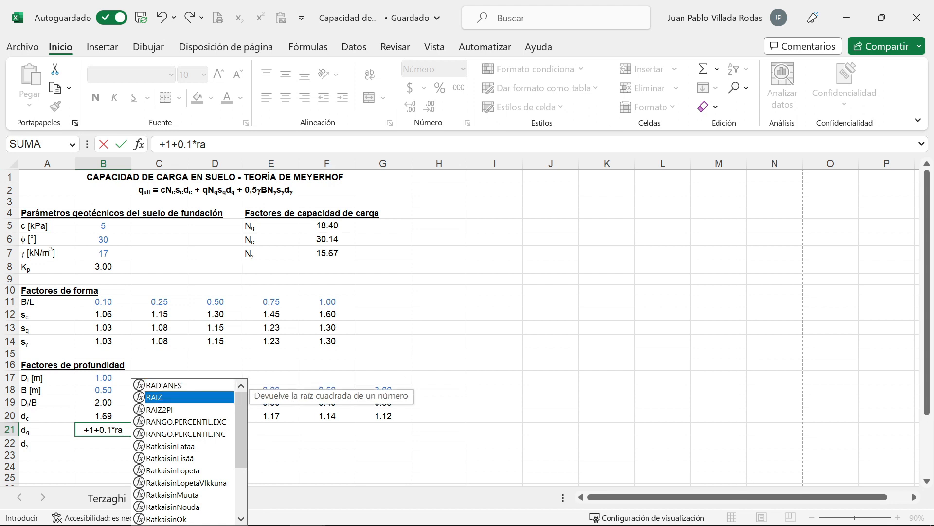
key(Tab)
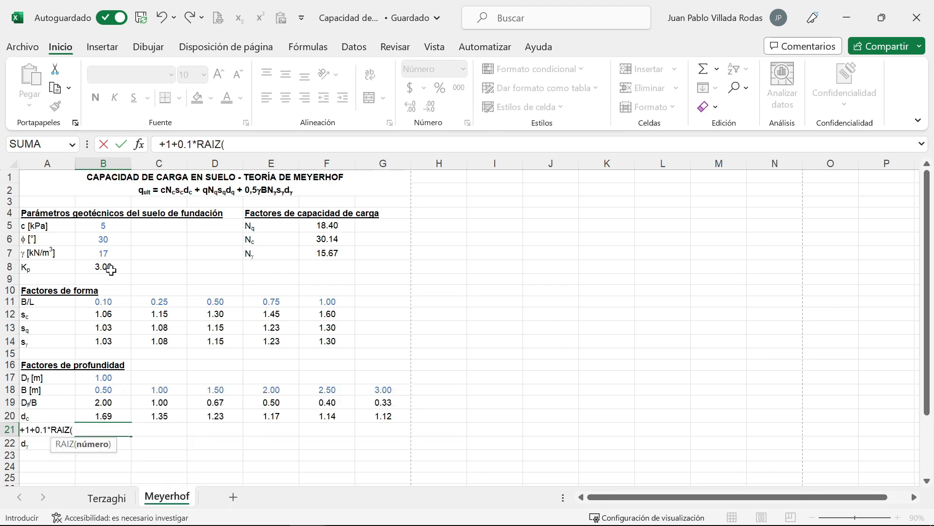
click(111, 269)
key(F4)
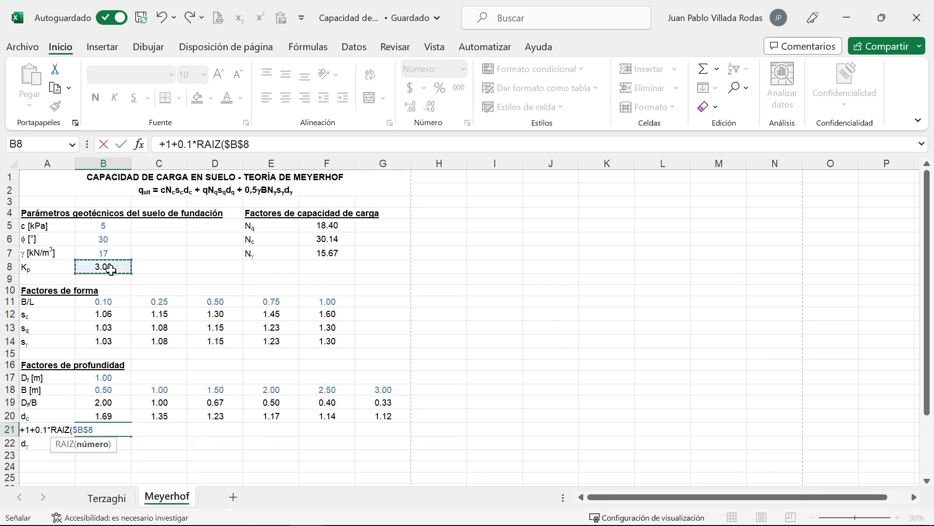
text()*)
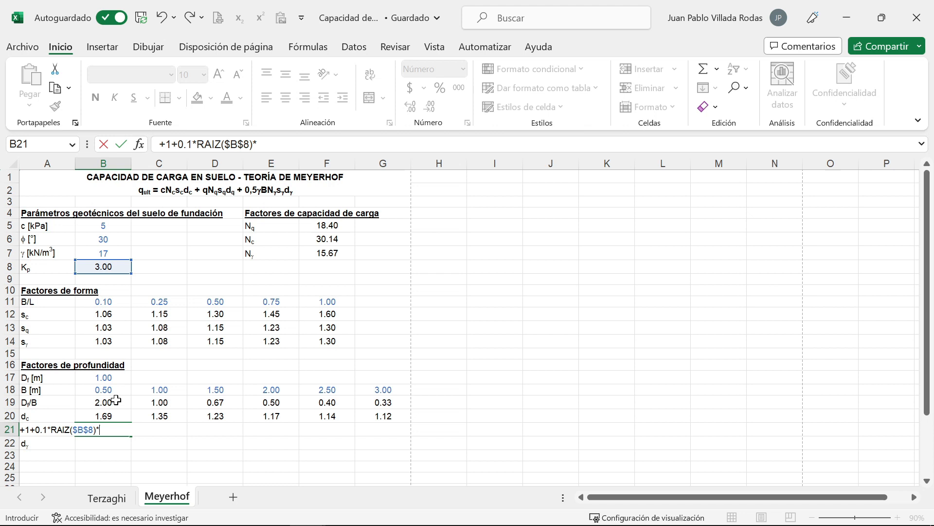
click(115, 401)
key(F4)
key(F4)
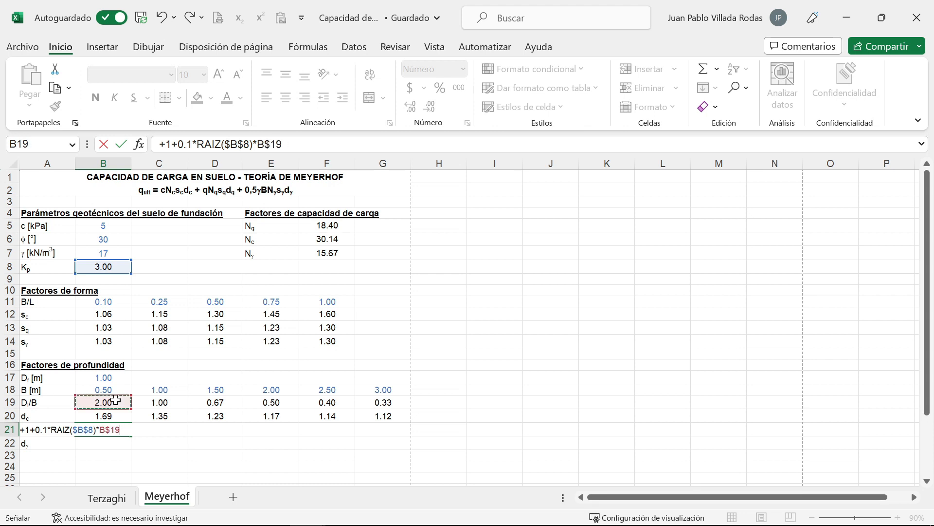
key(Return)
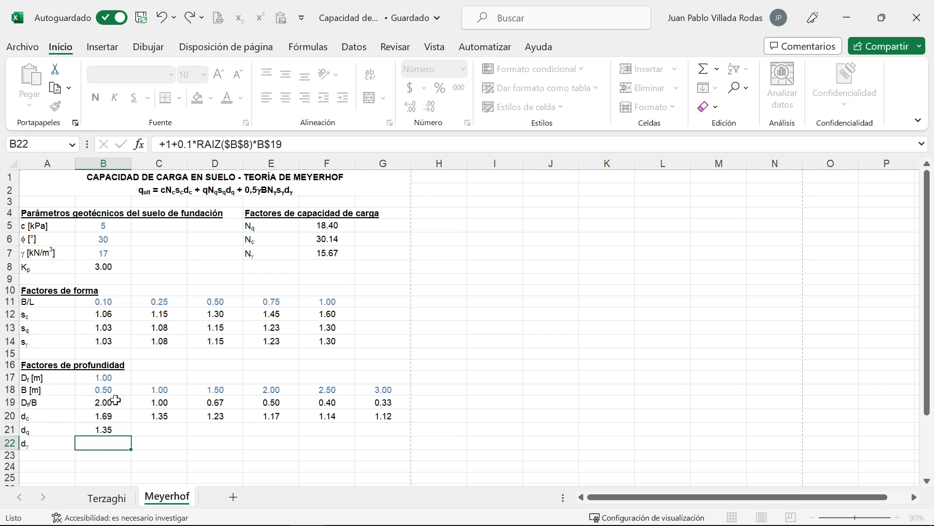
click(121, 429)
drag(130, 437, 405, 425)
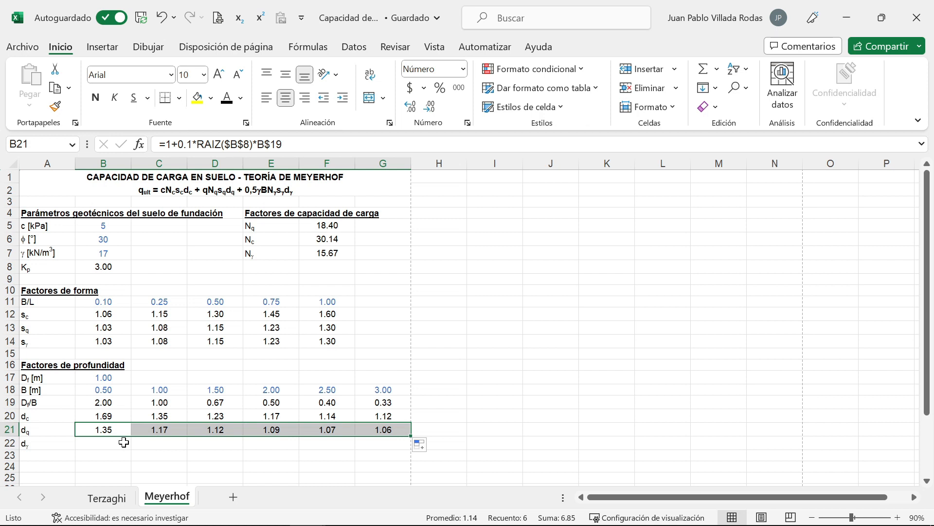
Enter the dγ formula +B21 in B22 and fill it across to G22.
click(115, 444)
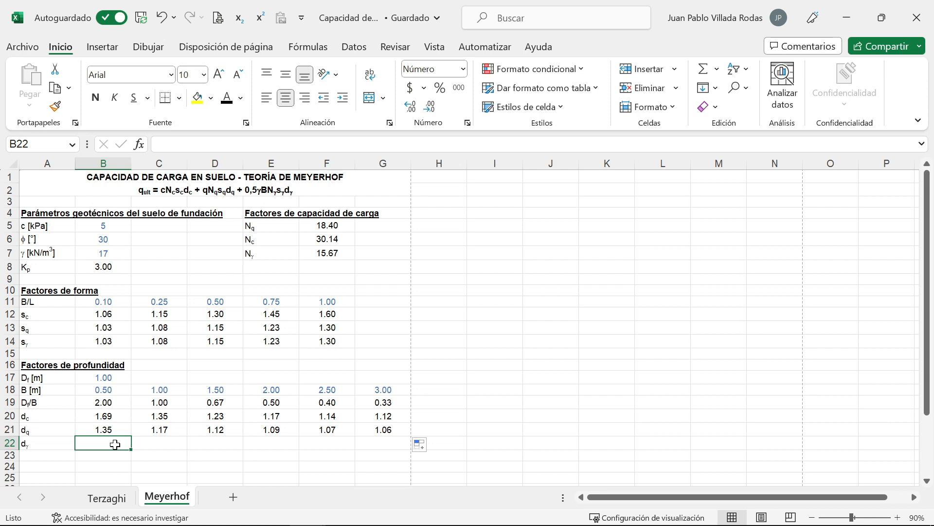
text(+)
key(Up)
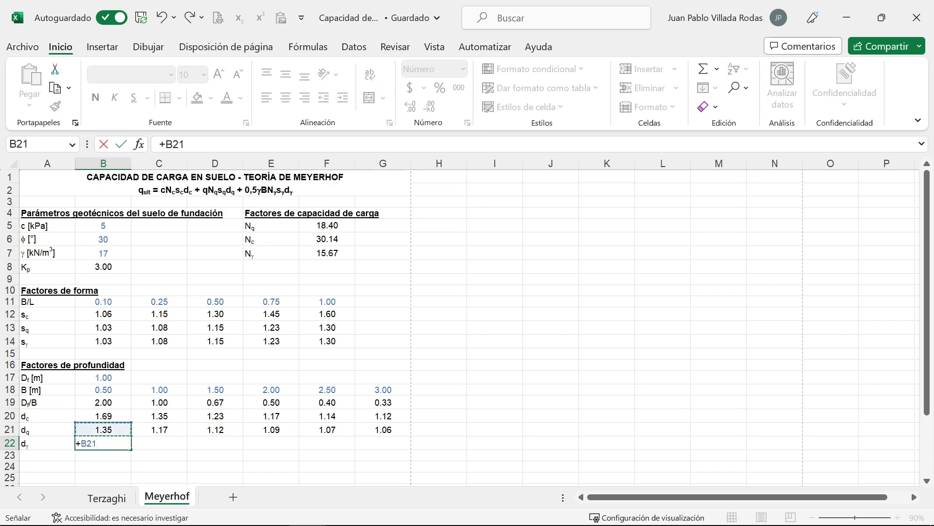
key(Return)
click(115, 444)
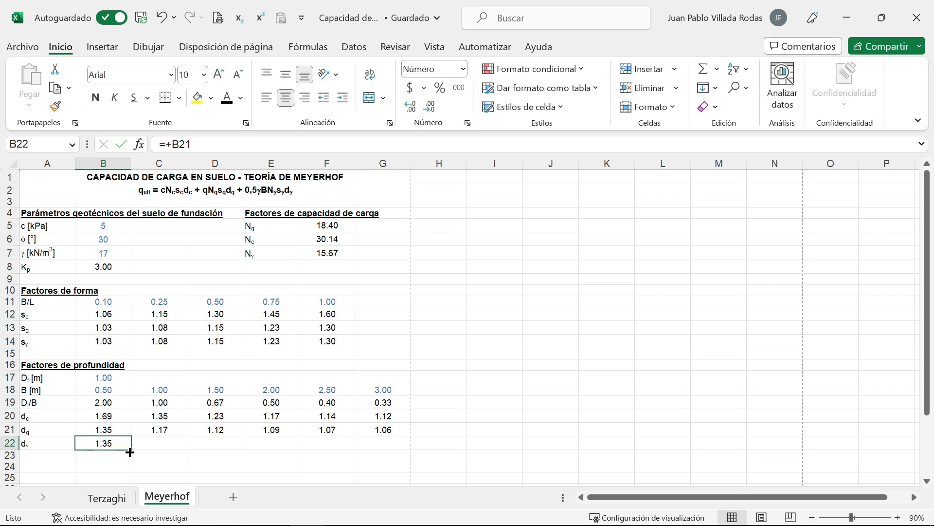
drag(137, 447, 406, 441)
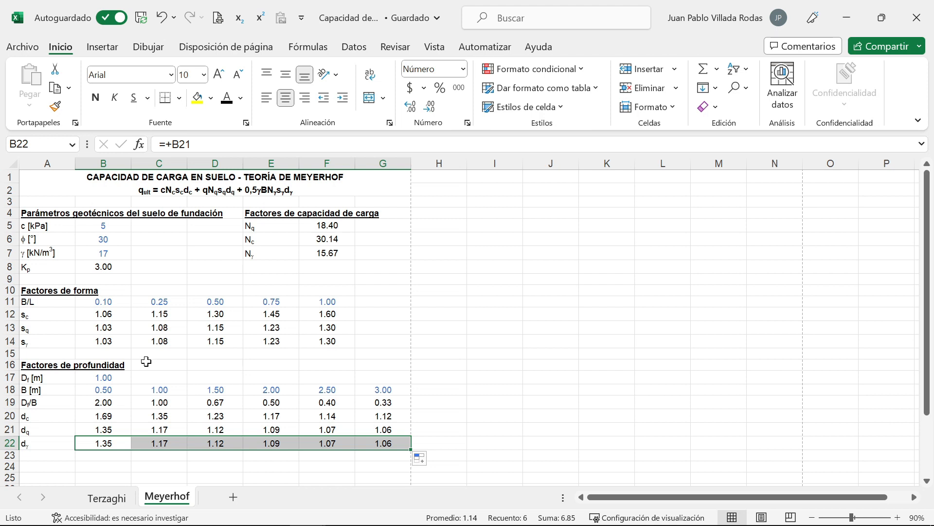
Enter the heading "Capacidad de carga última [kPa]" in A24 and make it bold and underlined.
scroll(141, 376, down, 1)
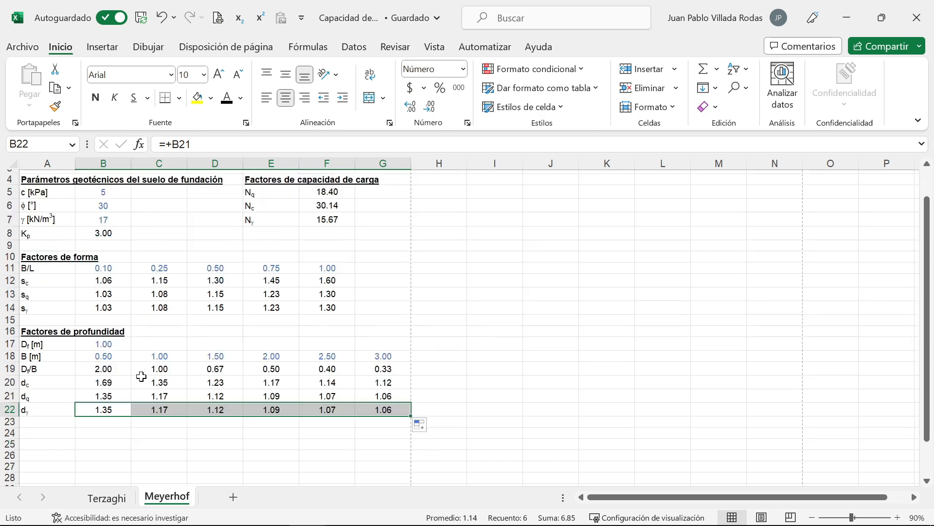
click(41, 433)
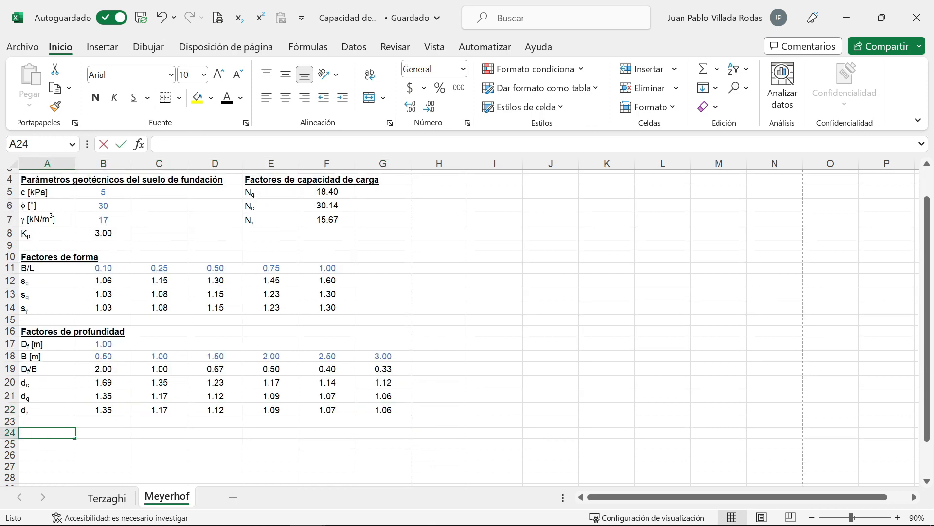
text(Capacid)
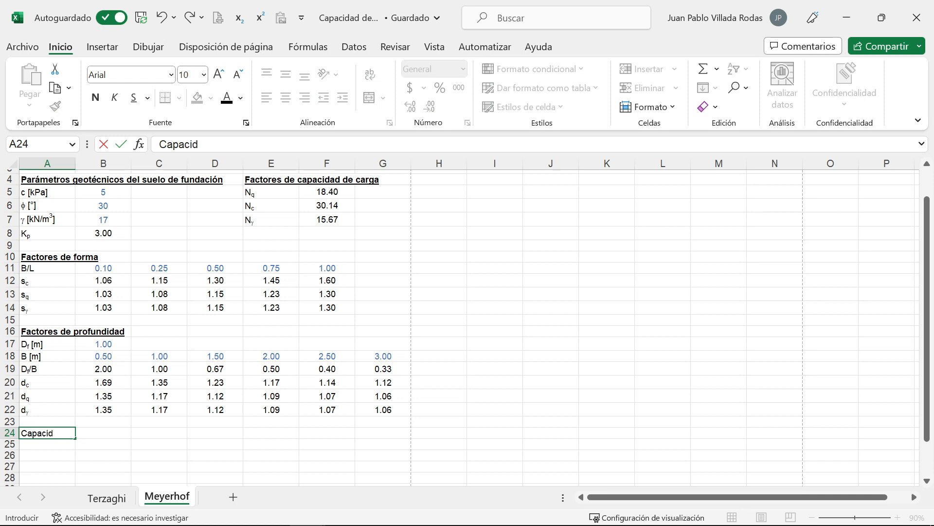
text(ad de carga )
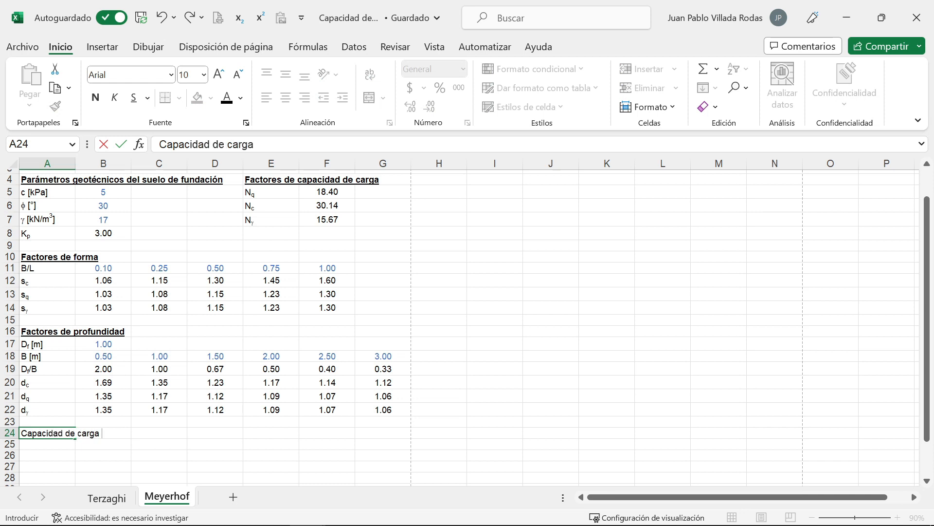
text(última [kPa)
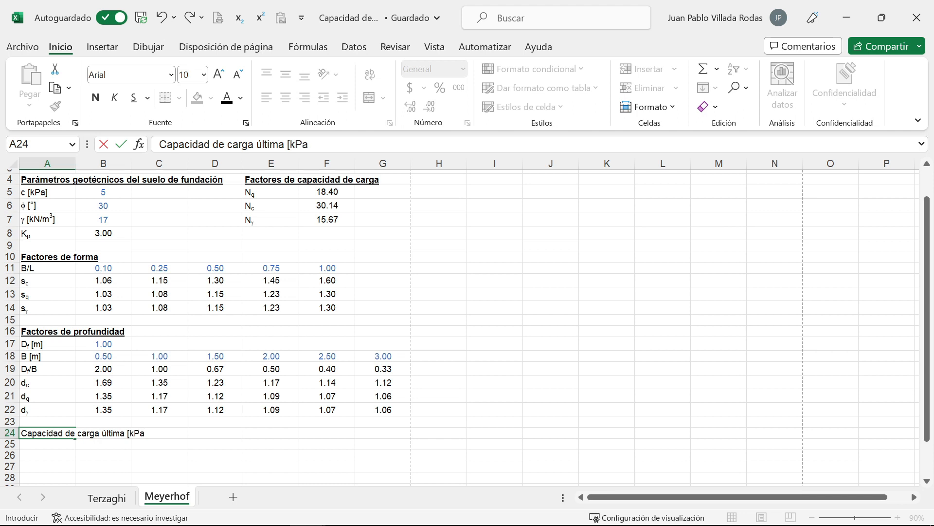
text(])
key(ctrl+Return)
key(ctrl+n)
key(ctrl+s)
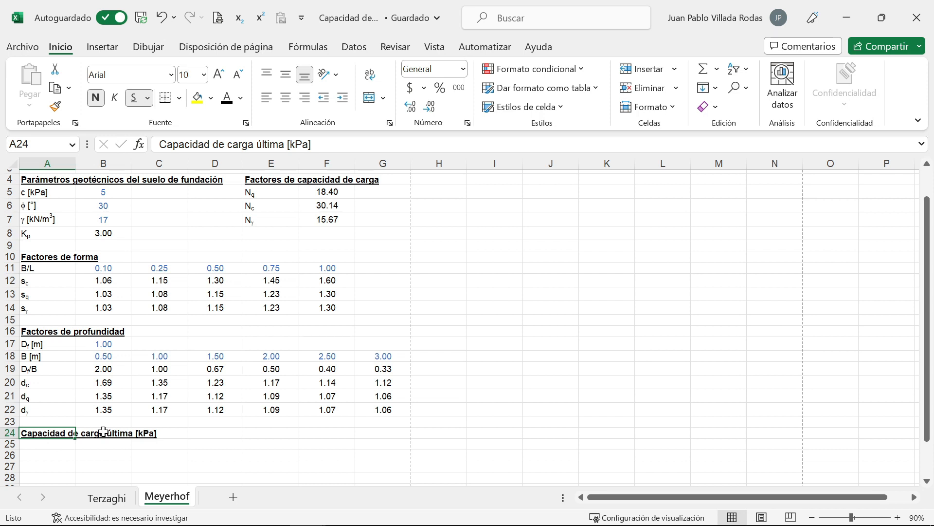
Review the allowable capacity chart on the Terzaghi sheet and the factor tables on the Meyerhof sheet.
click(106, 497)
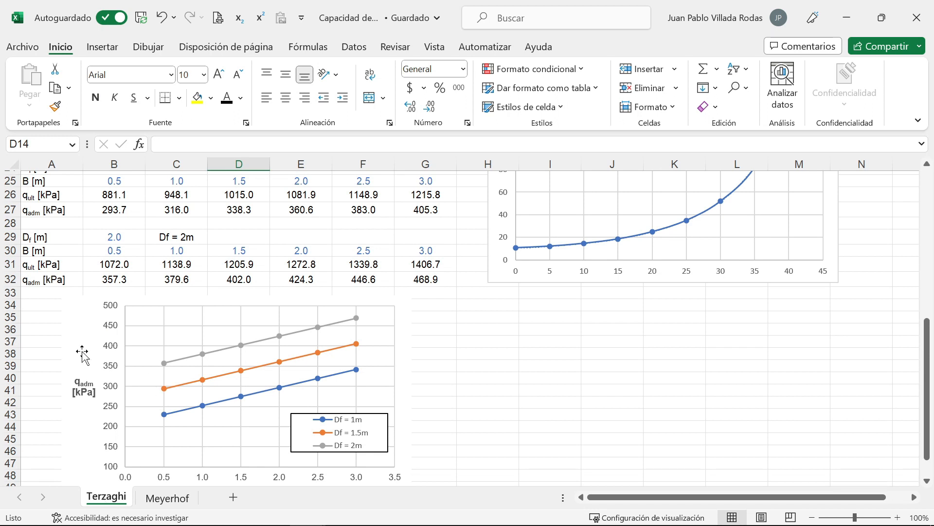
scroll(95, 351, down, 1)
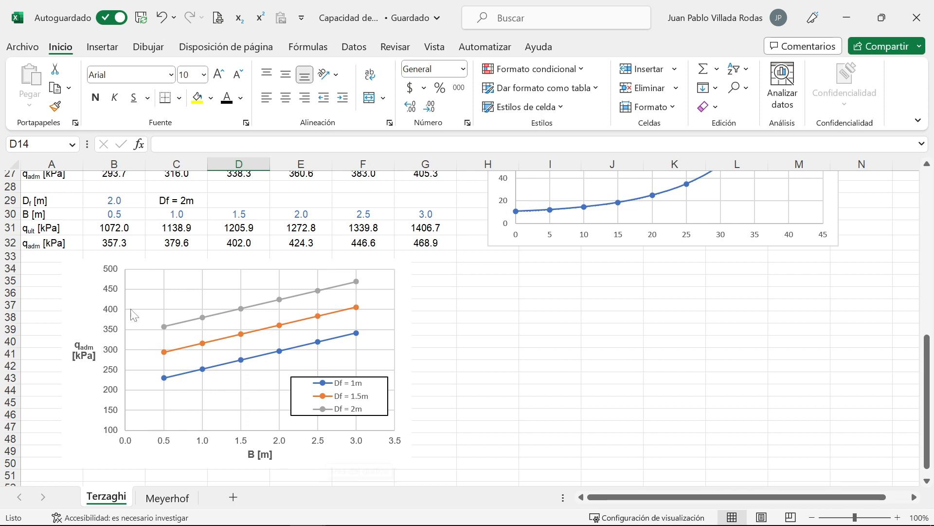
scroll(85, 353, up, 1)
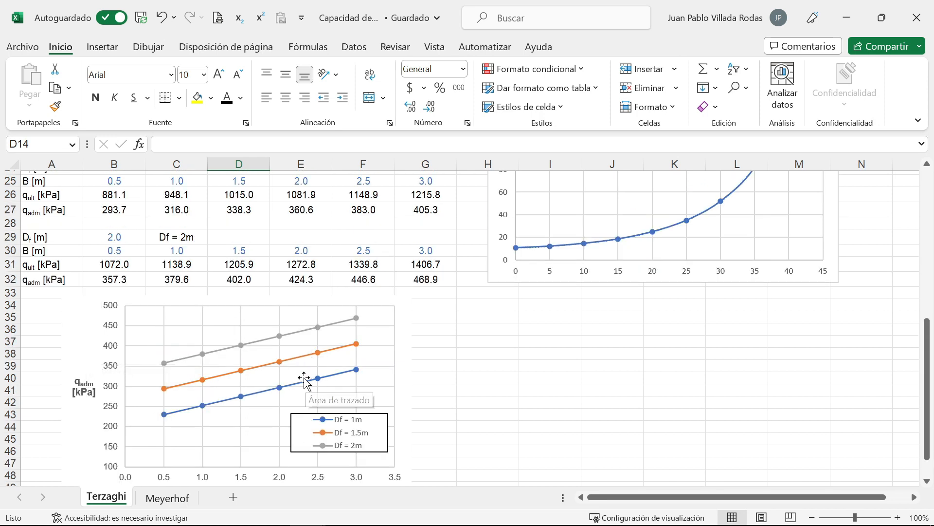
click(167, 498)
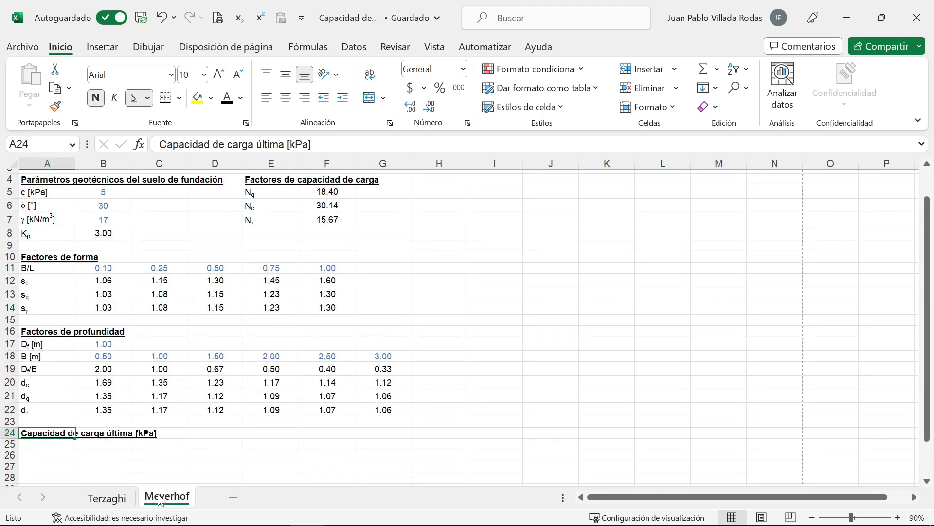
scroll(96, 424, down, 1)
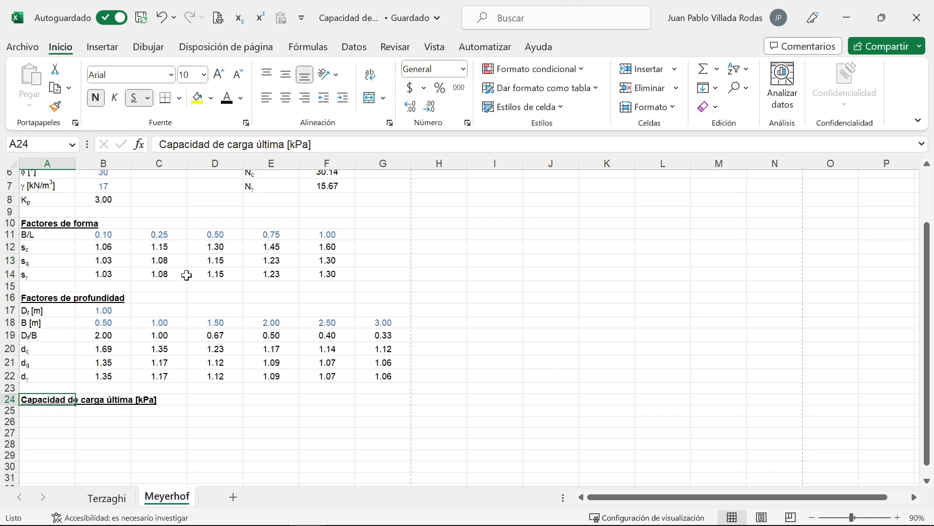
scroll(187, 294, up, 2)
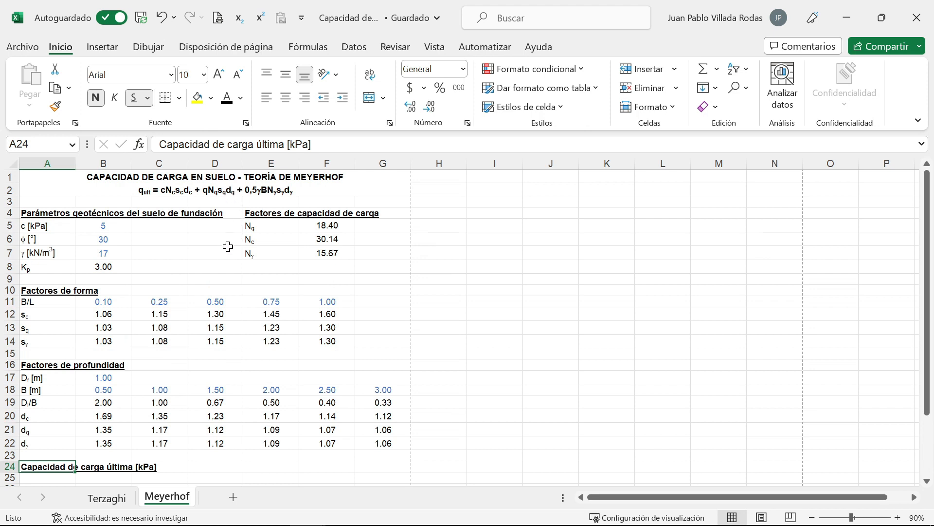
scroll(227, 248, down, 3)
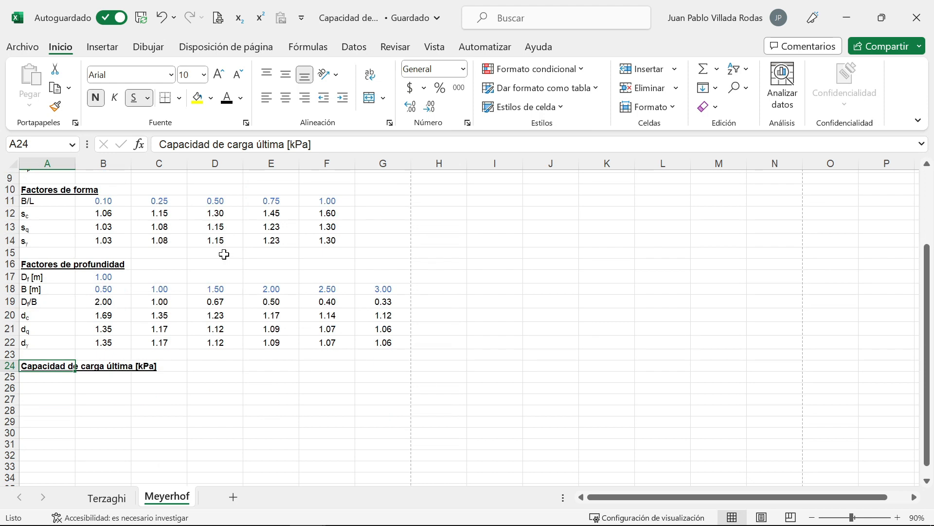
Merge A25:A26 and enter the label "B/L", centred horizontally and vertically.
click(68, 380)
drag(63, 388, 61, 381)
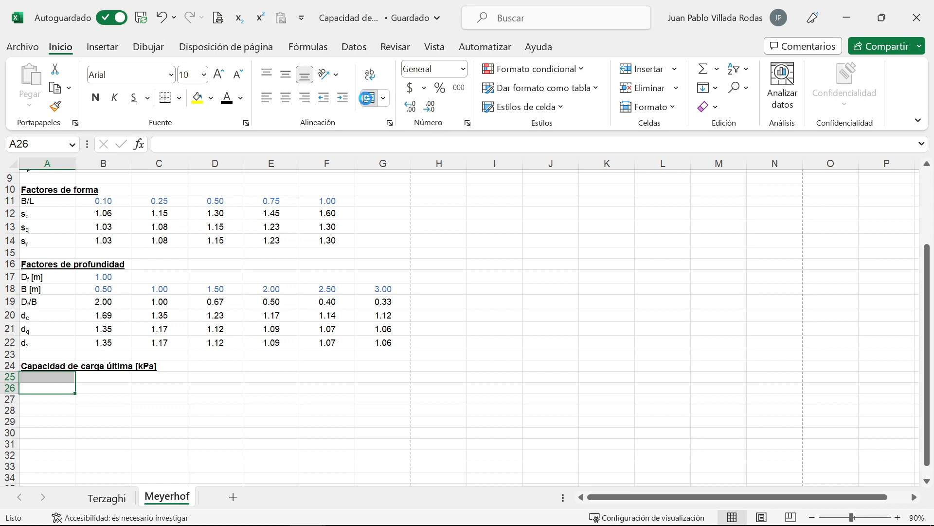
click(369, 98)
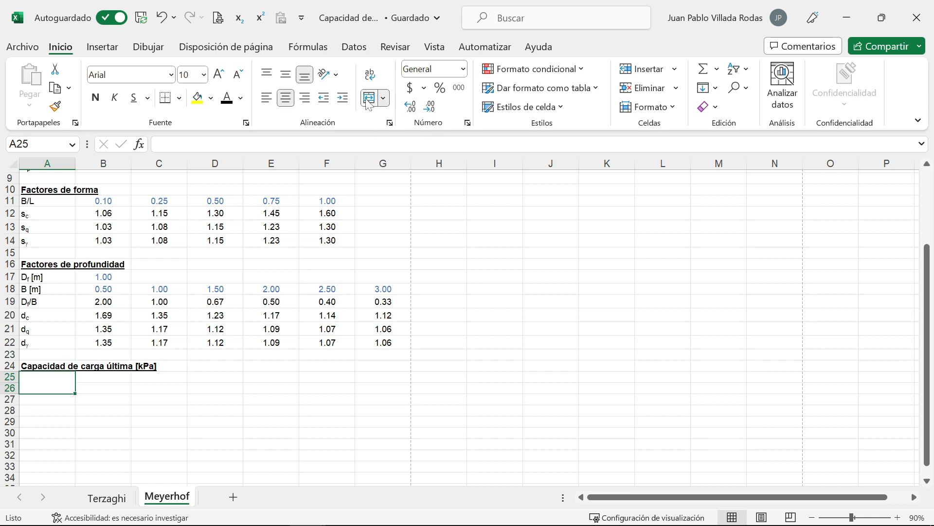
text(B/L)
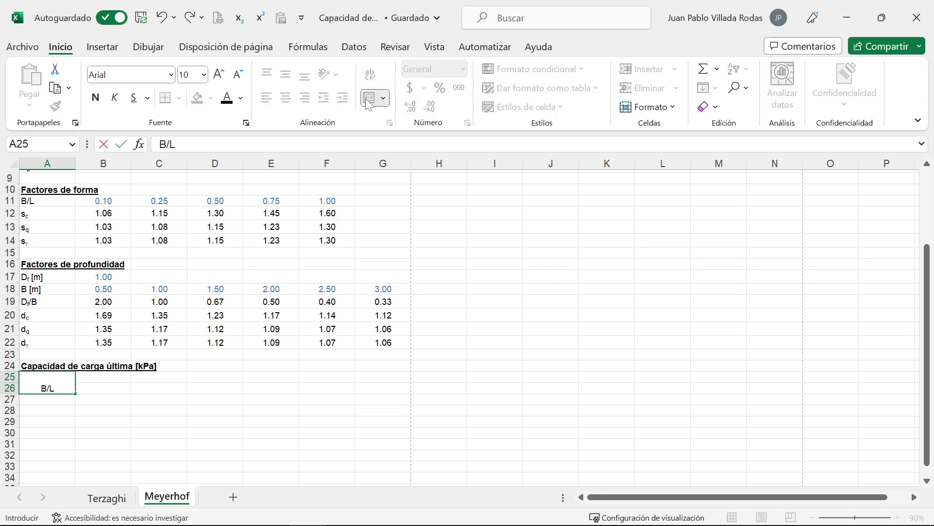
key(Return)
click(67, 374)
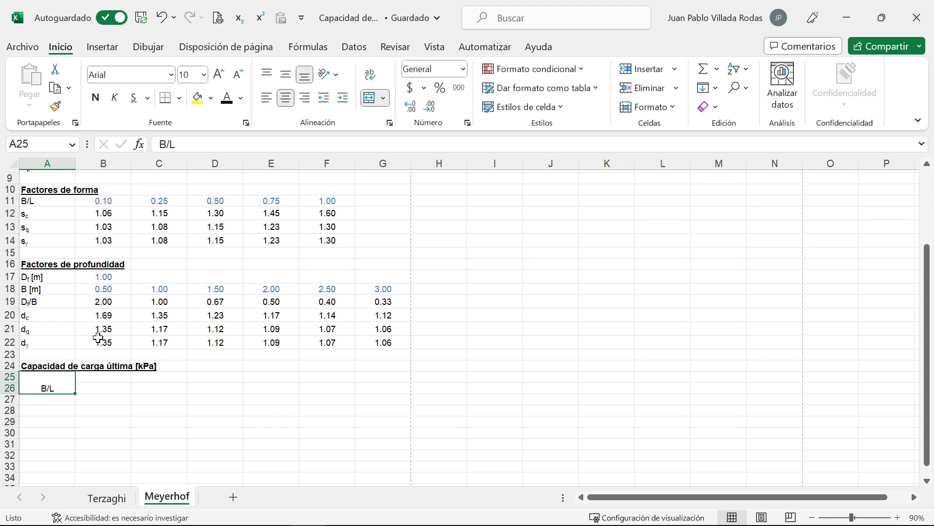
click(285, 74)
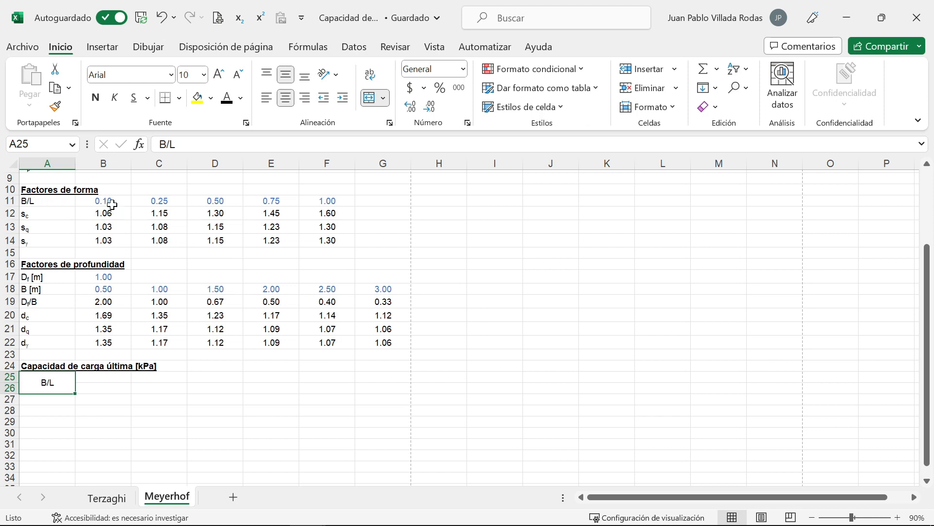
Copy the B/L ratios from B11:F11 and paste them transposed into A27:A31.
click(58, 402)
drag(110, 204, 323, 207)
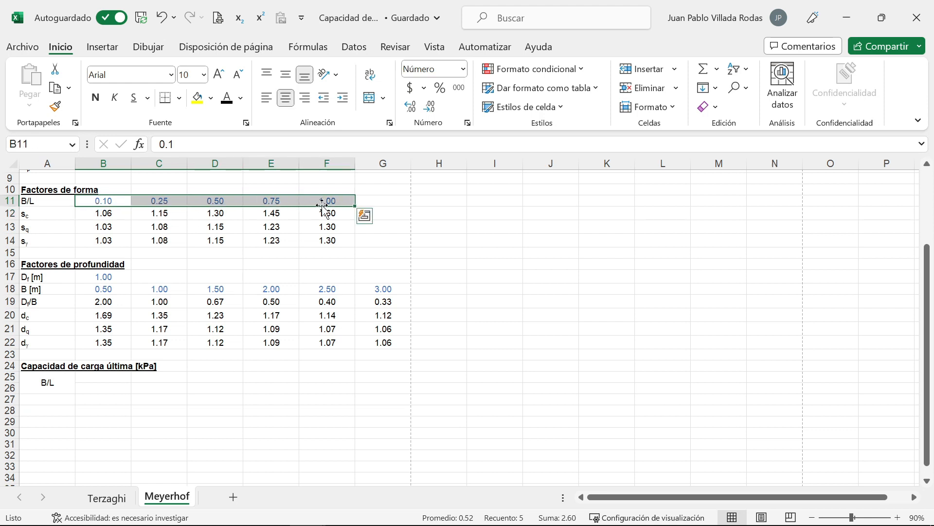
key(ctrl+c)
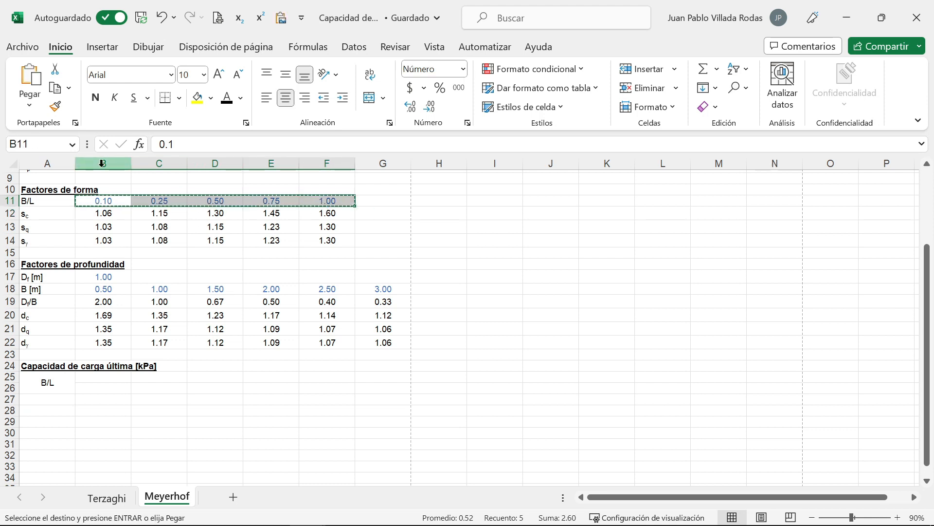
click(30, 105)
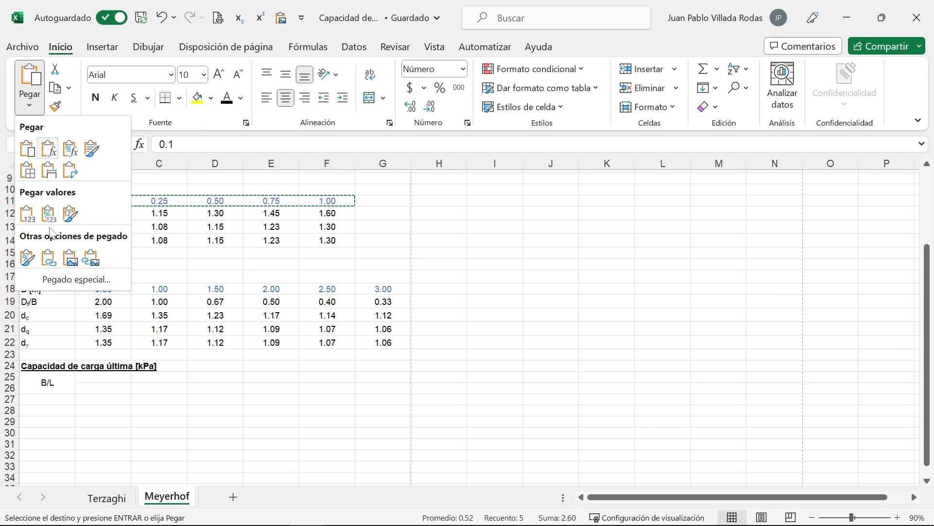
click(51, 398)
click(51, 398)
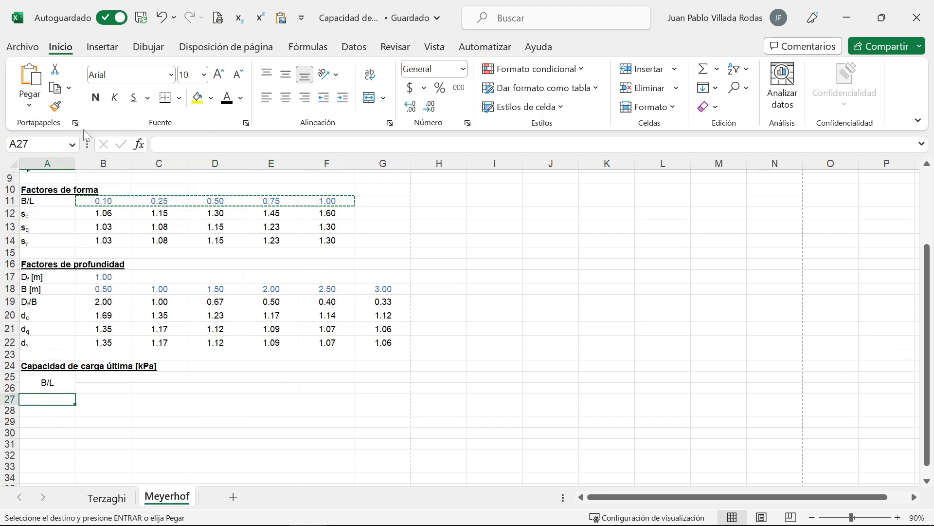
click(37, 105)
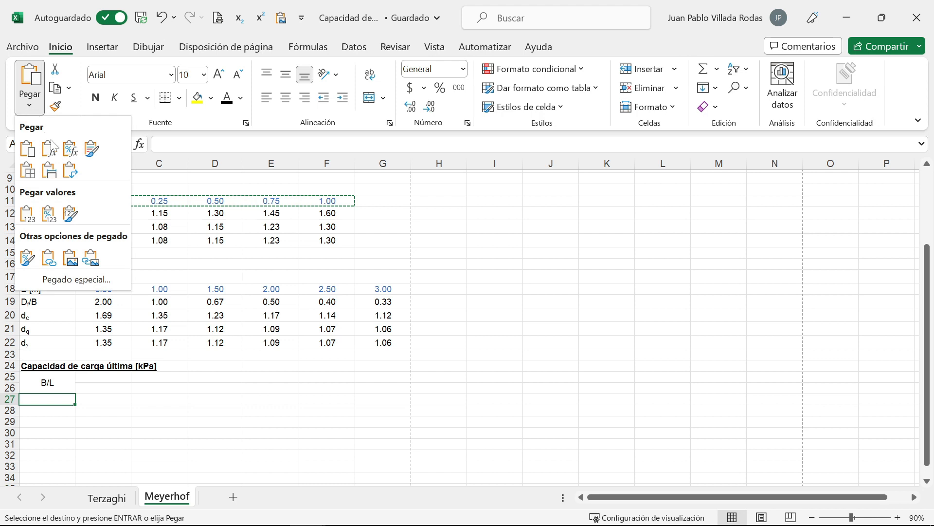
click(71, 170)
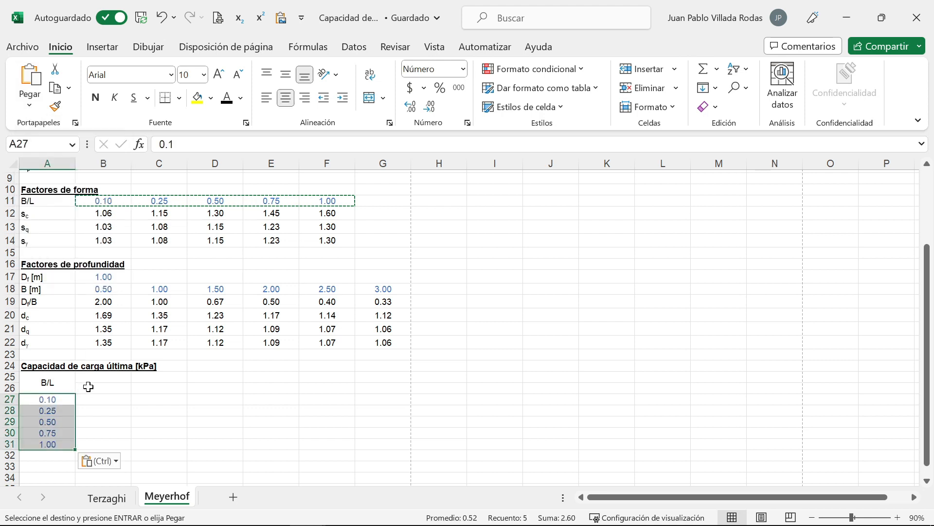
Merge and centre B25:G25 and enter the header "B [m]" in black font.
drag(90, 378, 359, 374)
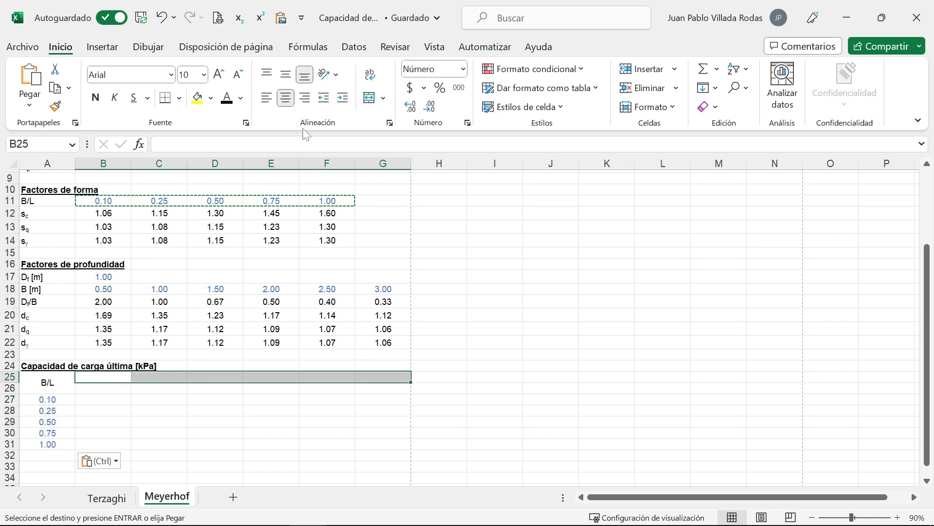
click(370, 99)
text(B [m])
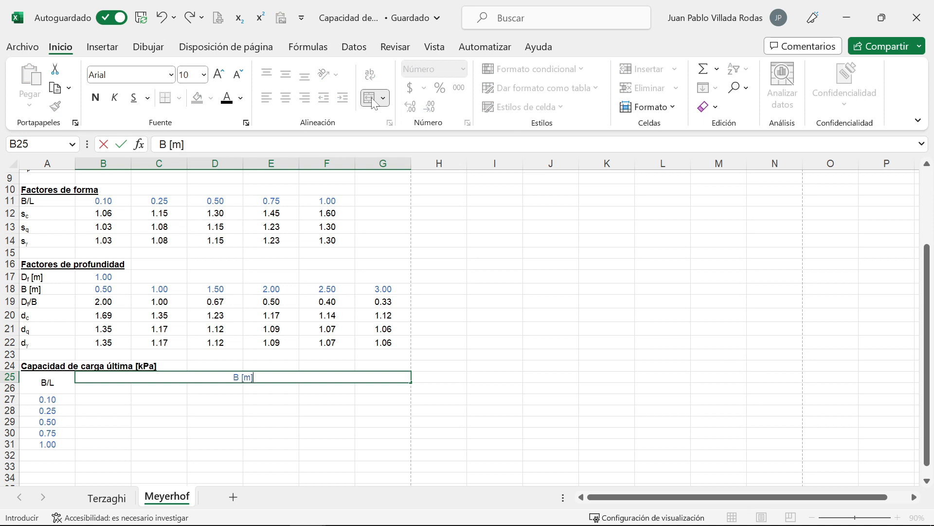
key(Return)
key(Up)
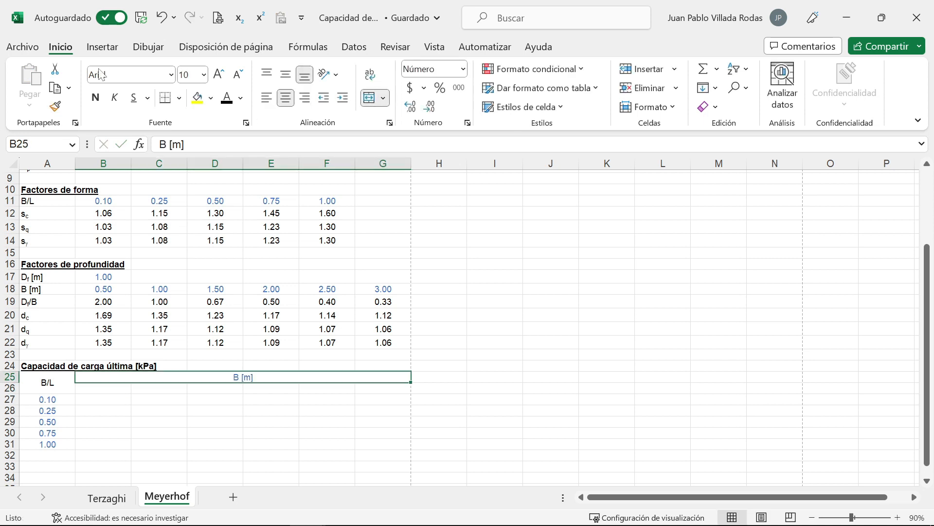
click(227, 98)
Link B26 to the first width with the formula +B18 and fill it across to G26.
click(112, 388)
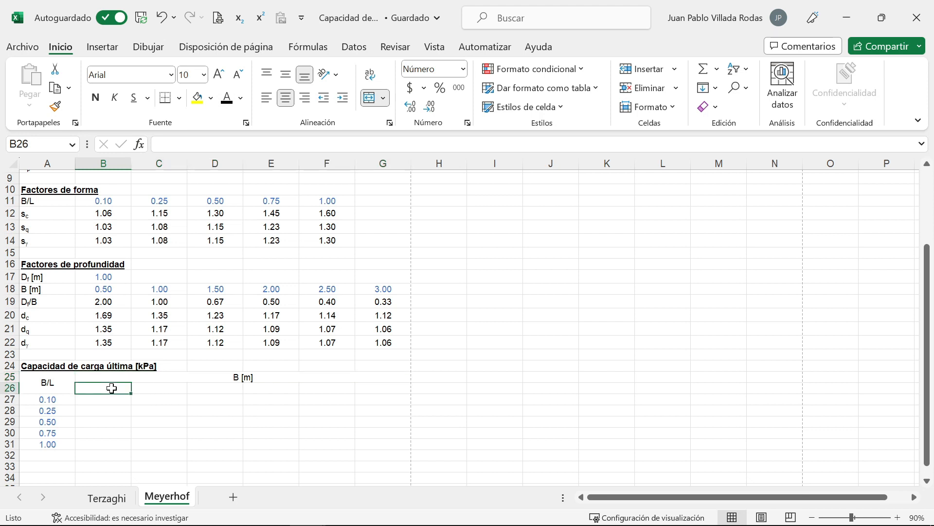
text(+)
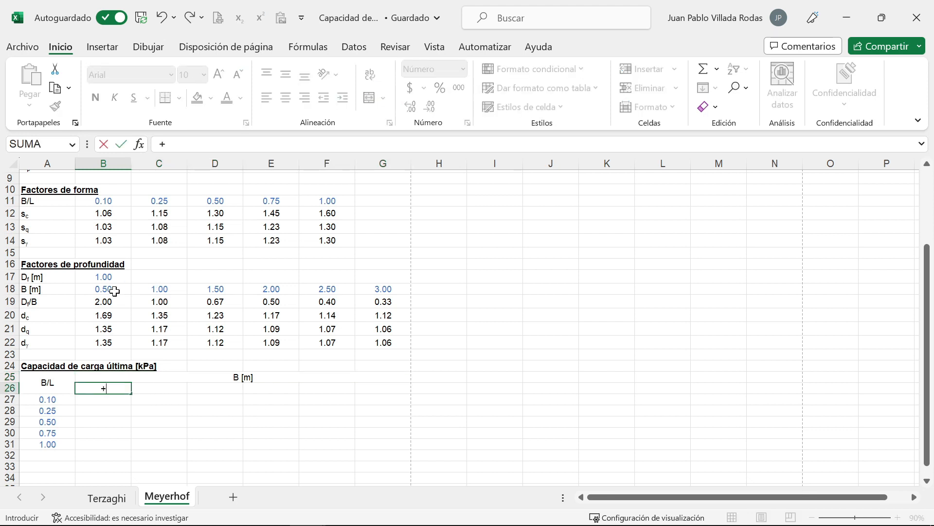
click(115, 291)
key(Return)
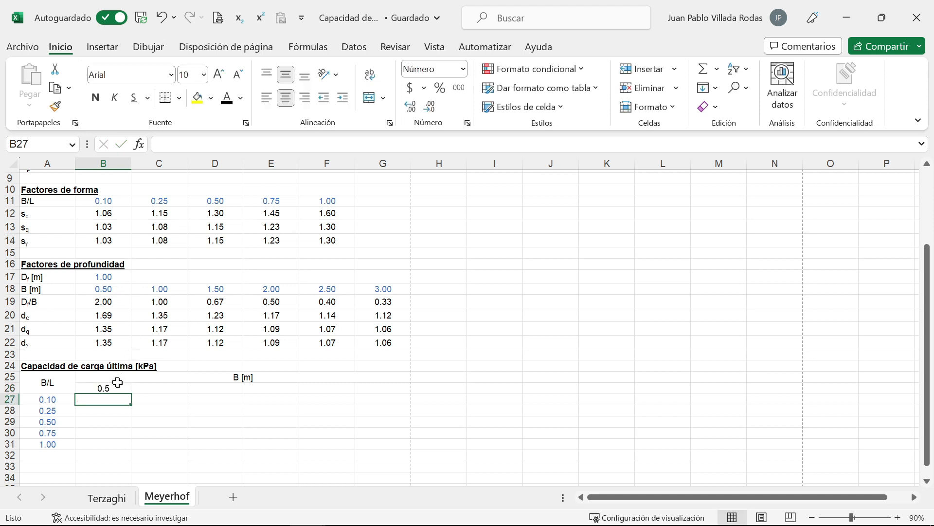
click(114, 389)
drag(130, 394, 397, 392)
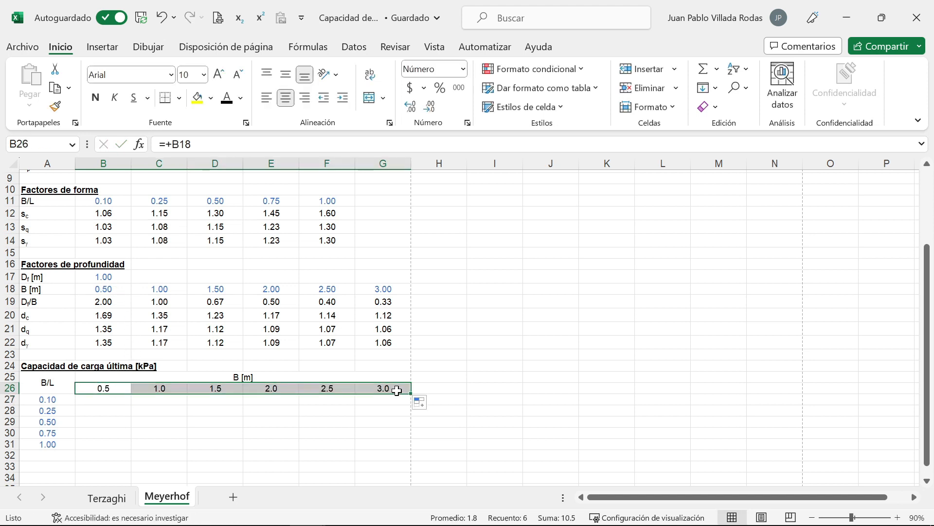
Show the widths in B26:G26 with two decimals and copy their formatting onto the B/L ratios in A27:A31.
click(412, 110)
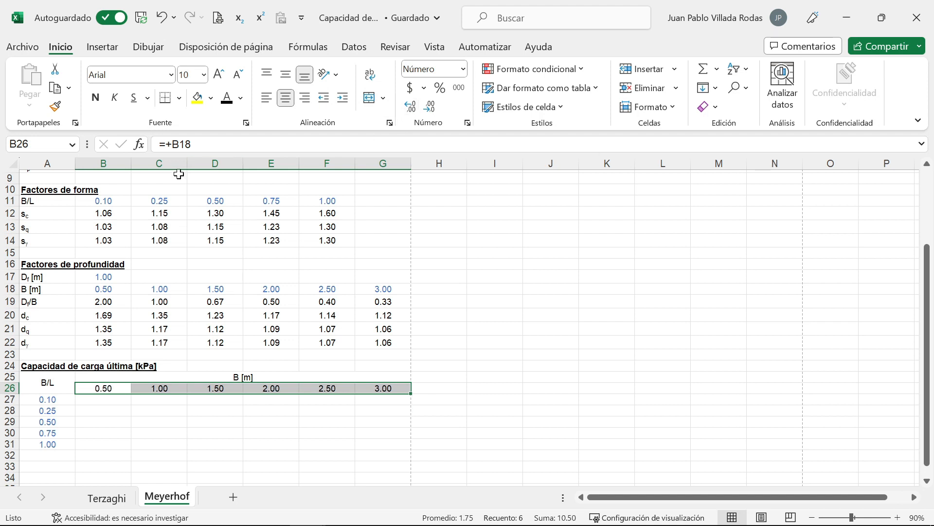
click(55, 107)
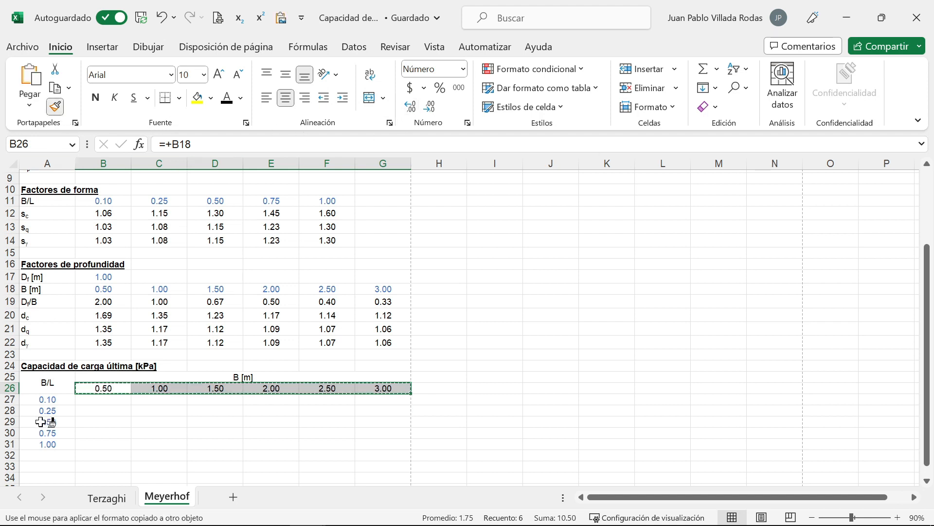
drag(47, 399, 47, 444)
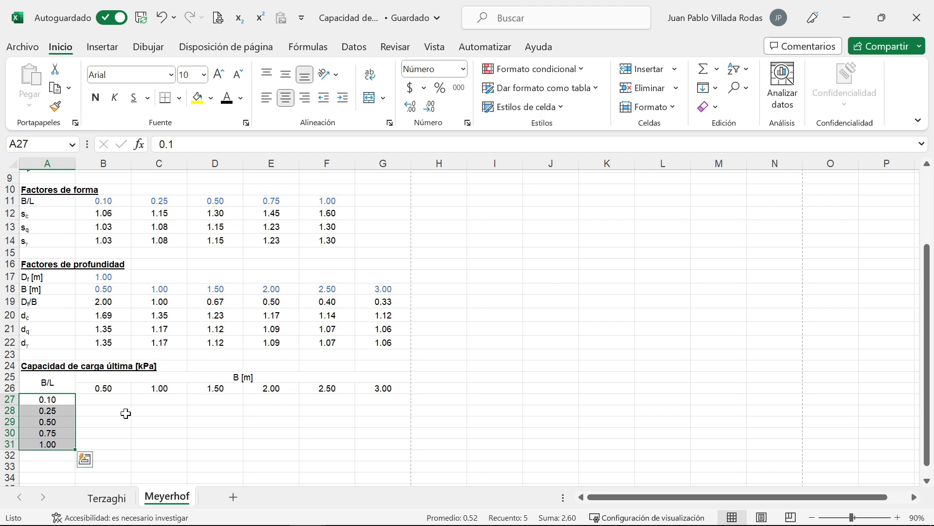
Begin the ultimate capacity formula in B27 with cohesion times Nc, using the absolute references +$B$5*$F$6.
drag(95, 400, 375, 443)
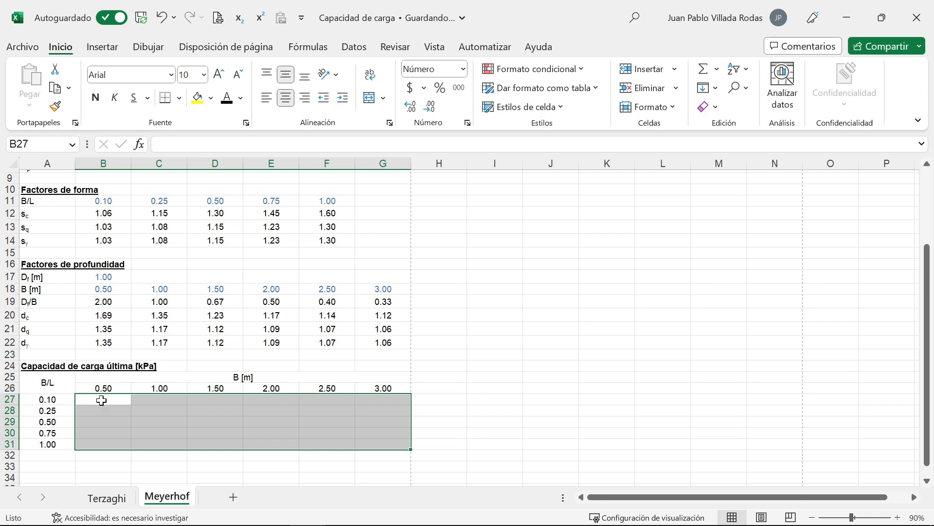
click(101, 400)
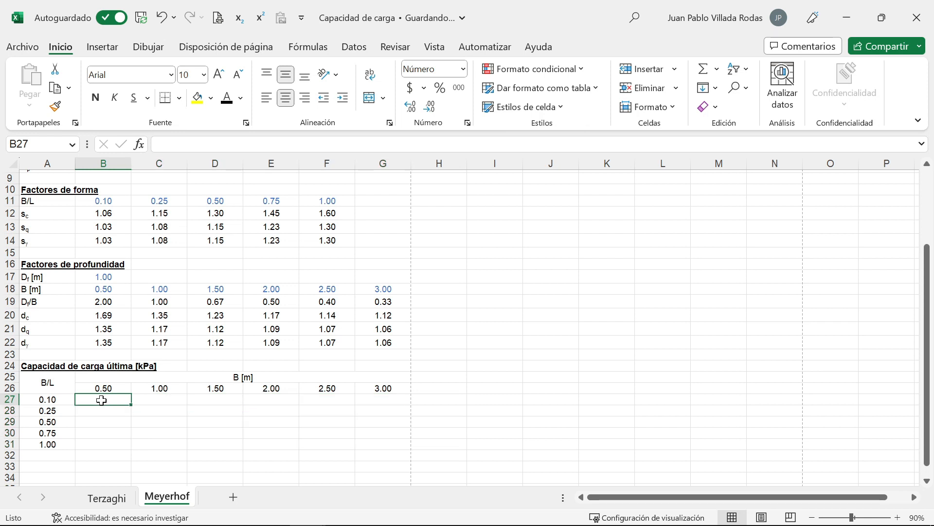
scroll(121, 399, up, 2)
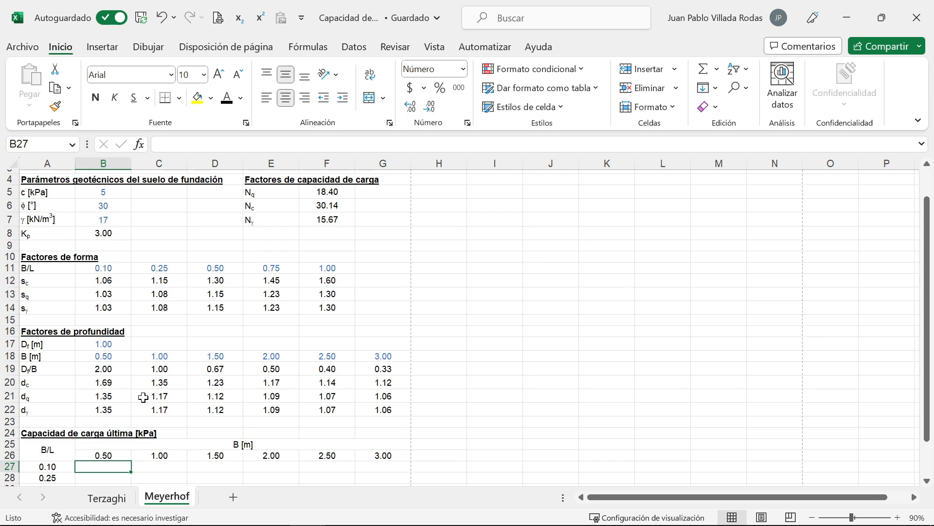
text(+)
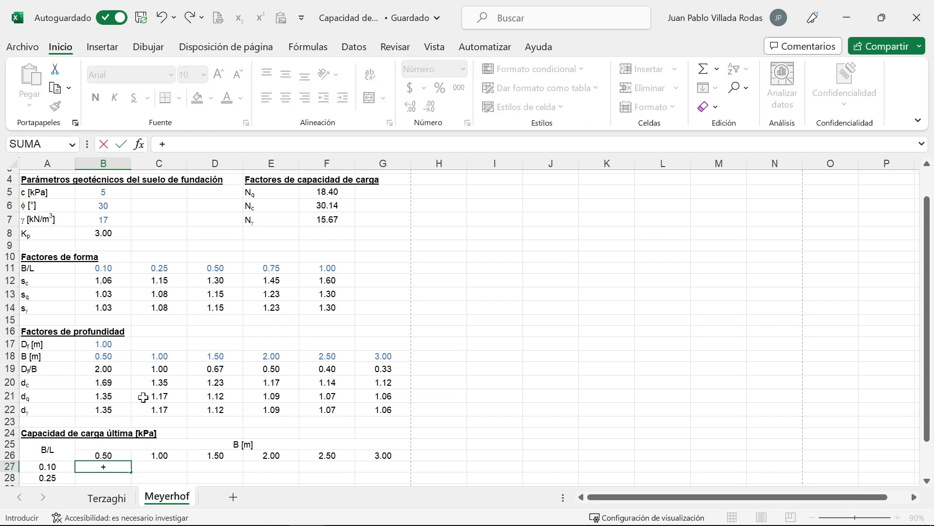
click(101, 194)
key(F4)
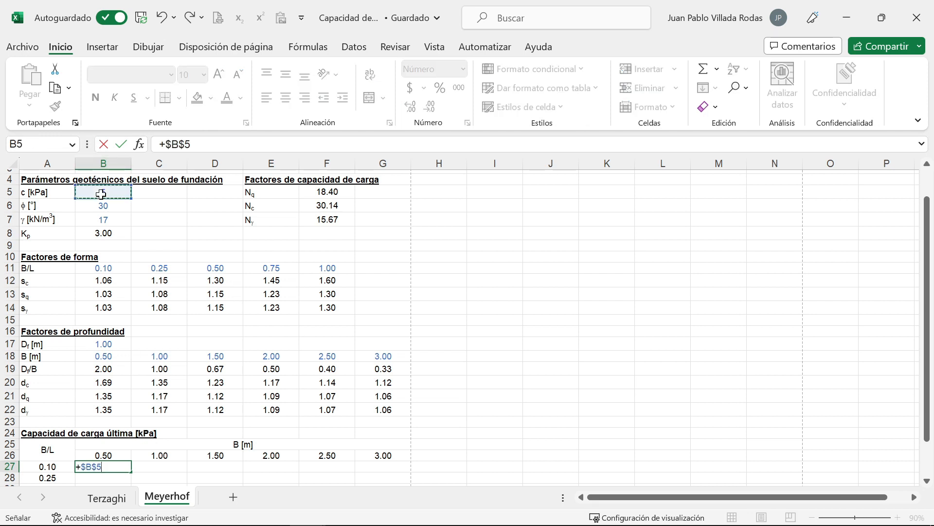
text(*)
click(325, 208)
key(F4)
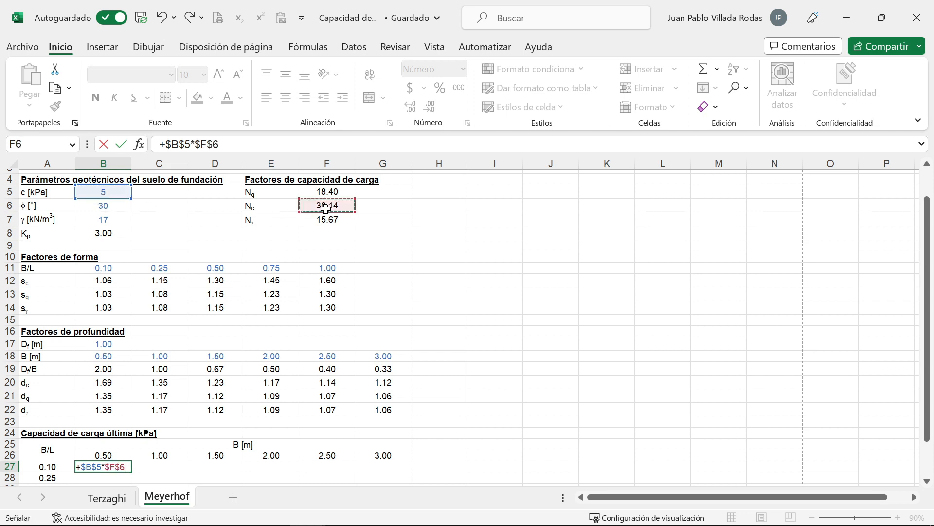
Multiply the cohesion term in B27 by the shape factor $B$12 and the row-locked depth factor B$20.
text(*)
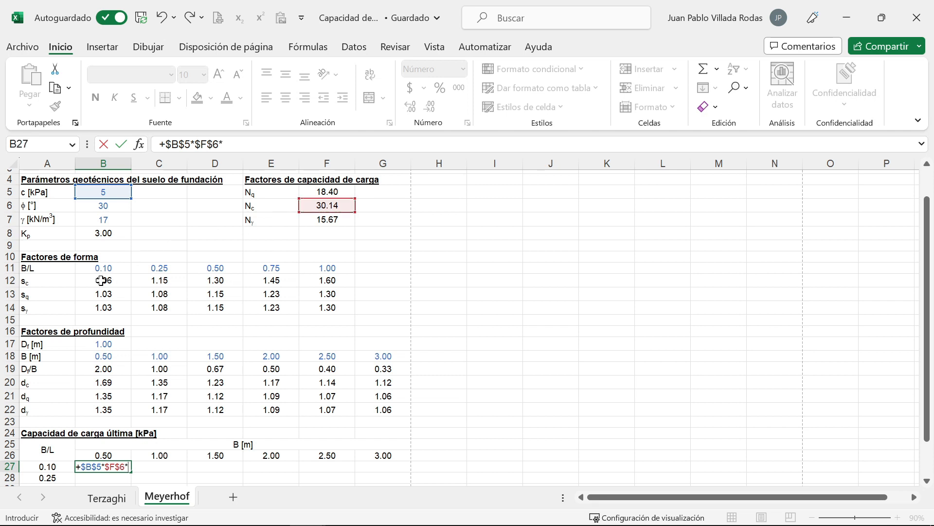
click(102, 282)
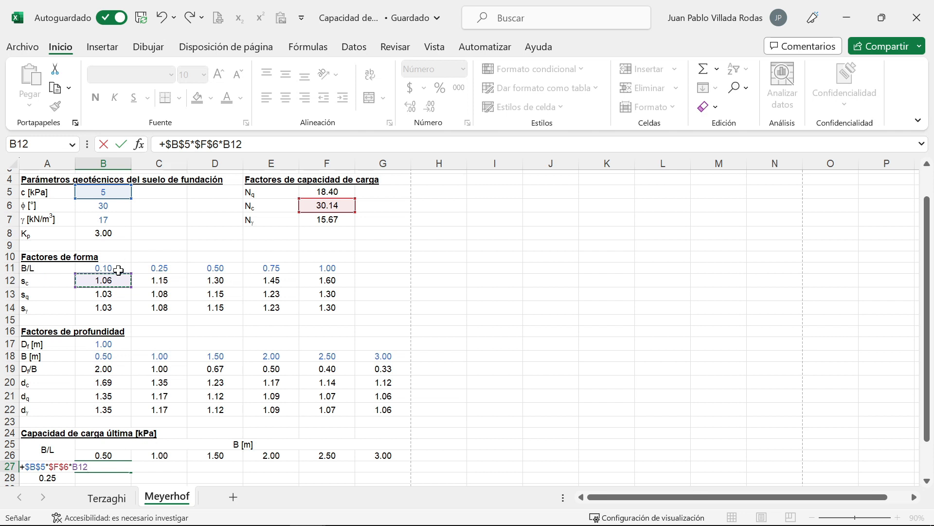
key(F4)
text(*)
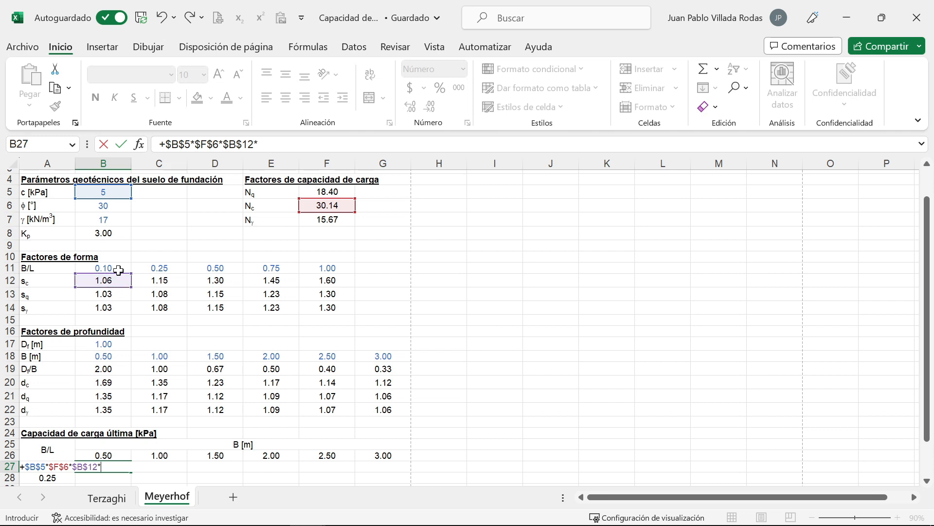
click(106, 383)
key(F4)
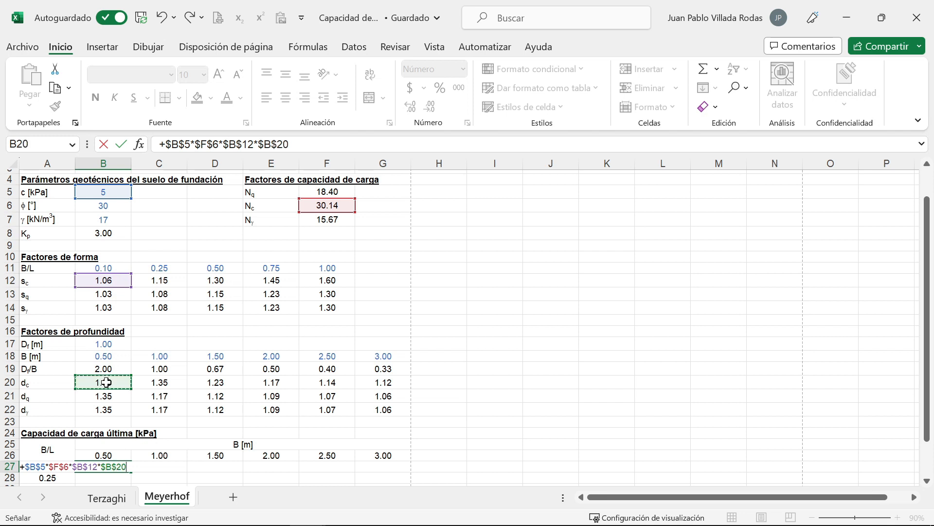
key(F4)
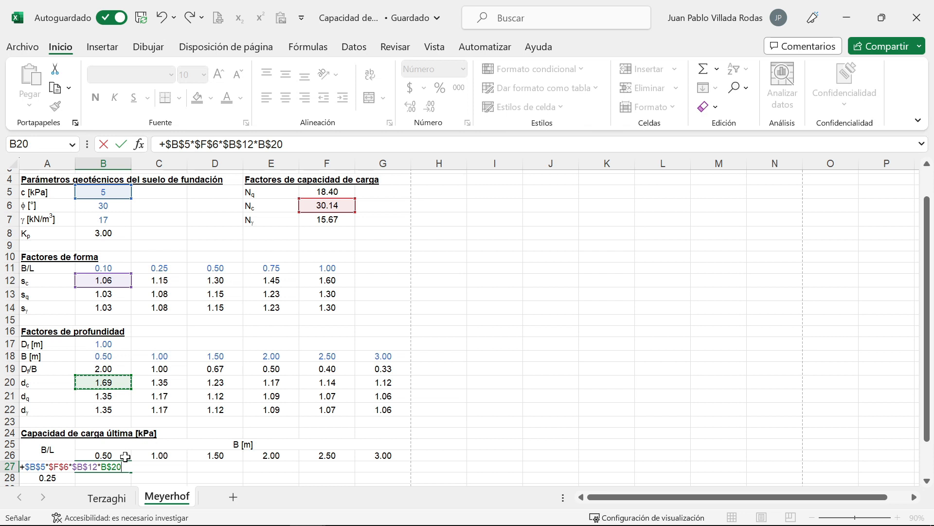
Add the surcharge term to the B27 formula as unit weight times foundation depth, +($B$7*$B$17)*.
text(+)
text(+)
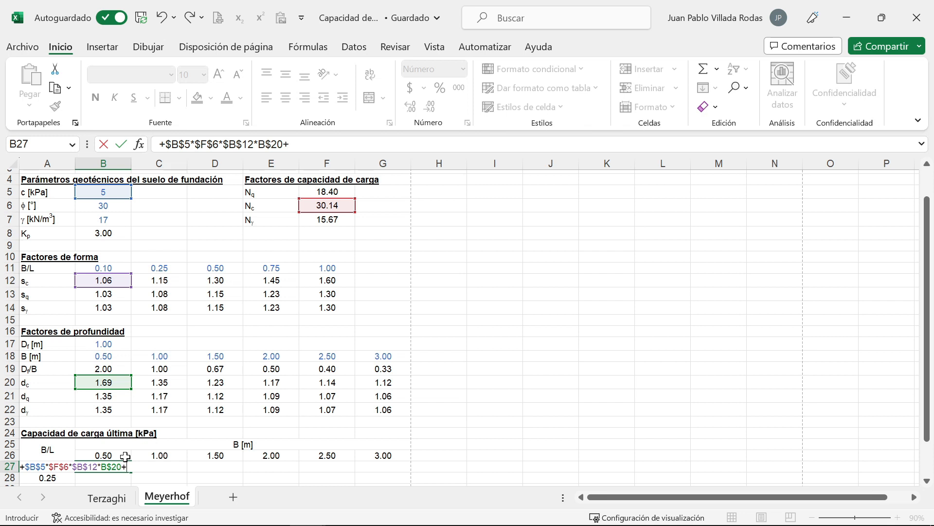
text(()
click(112, 221)
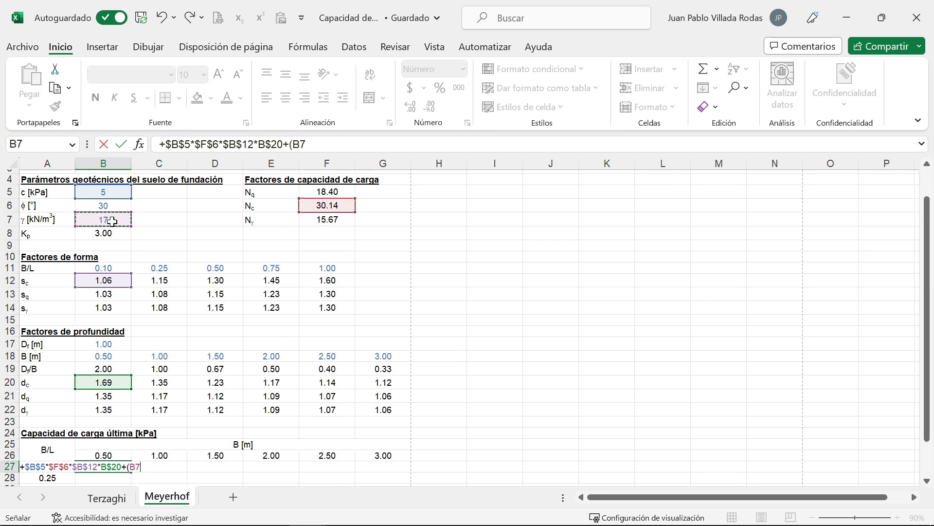
key(F4)
text(*)
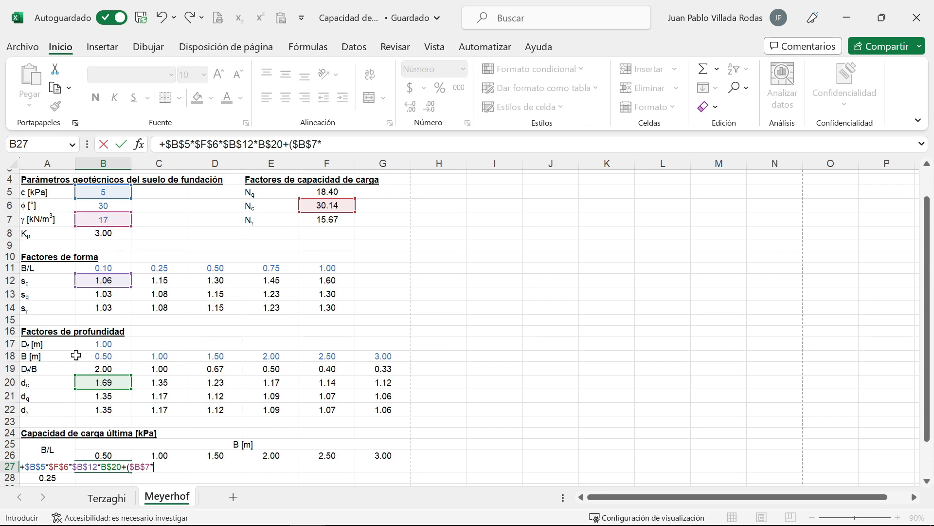
click(104, 347)
key(F4)
text()*)
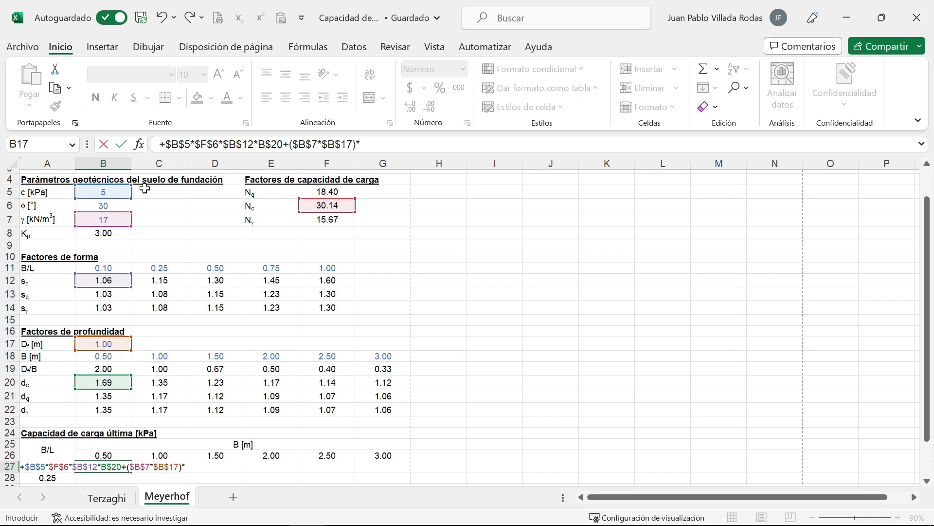
Multiply the surcharge term in B27 by Nq, its shape factor and its depth factor, $F$5*$B$13*B$21.
click(331, 191)
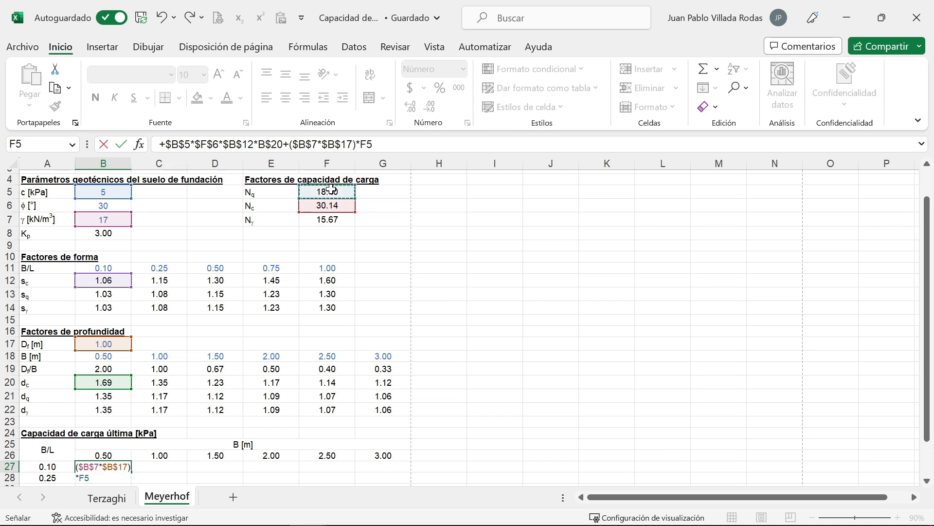
key(F4)
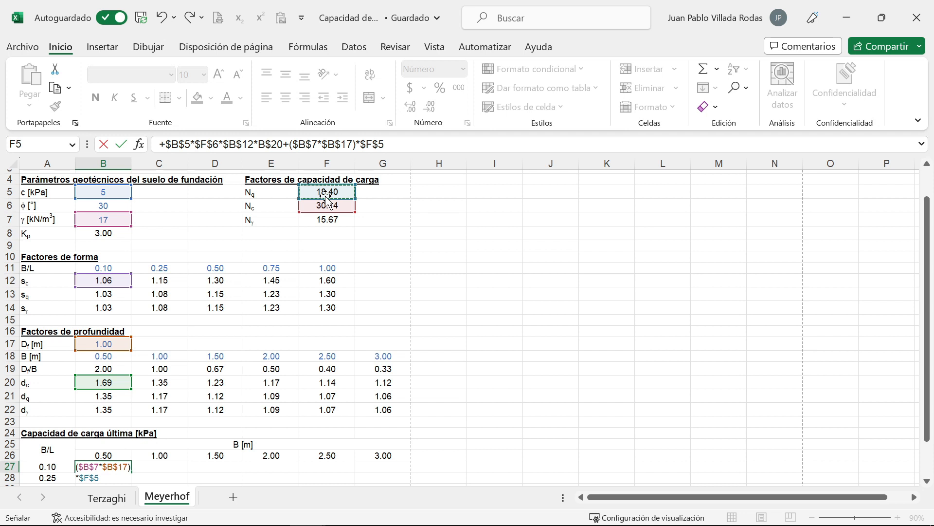
text(*)
click(105, 294)
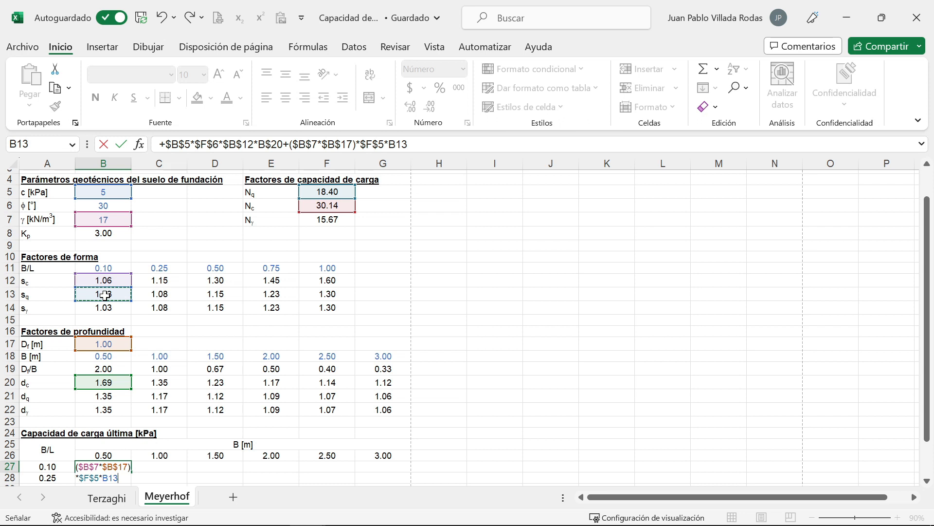
key(F4)
text(*)
click(96, 398)
key(F4)
key(F4)
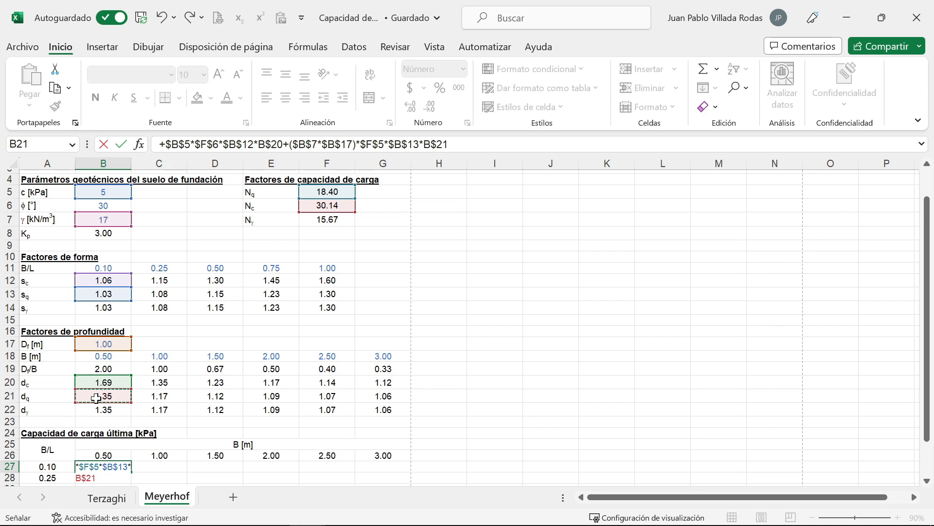
Add the self-weight term to the B27 formula, starting with +0.5*$B$7*B$26*.
text(+0.5*)
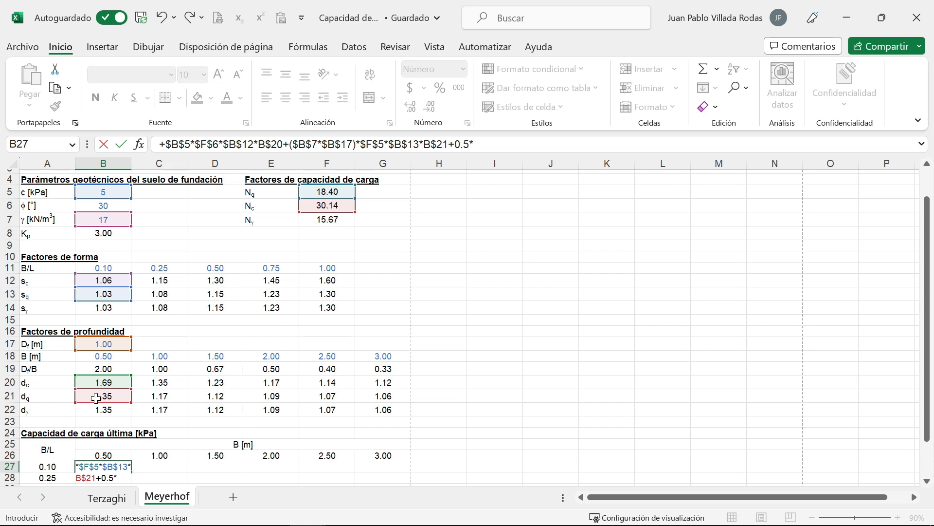
click(112, 221)
key(F4)
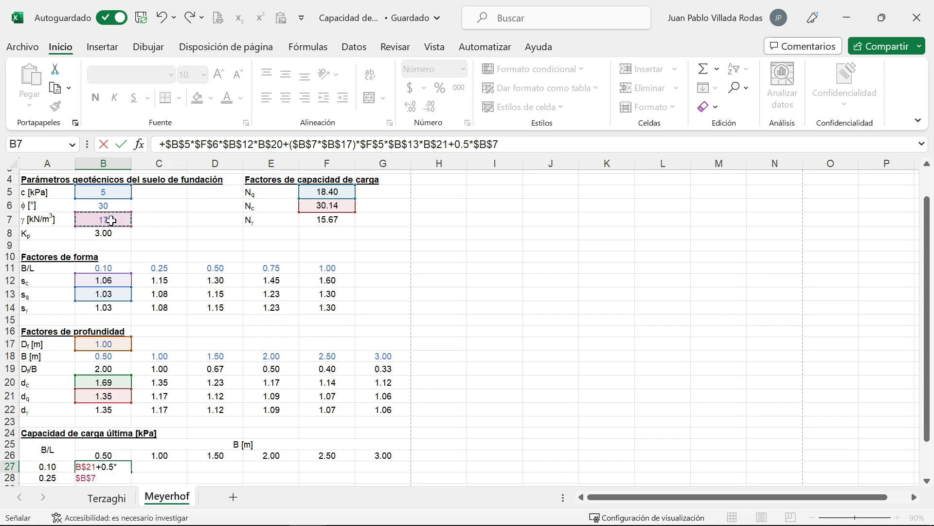
text(*)
click(105, 455)
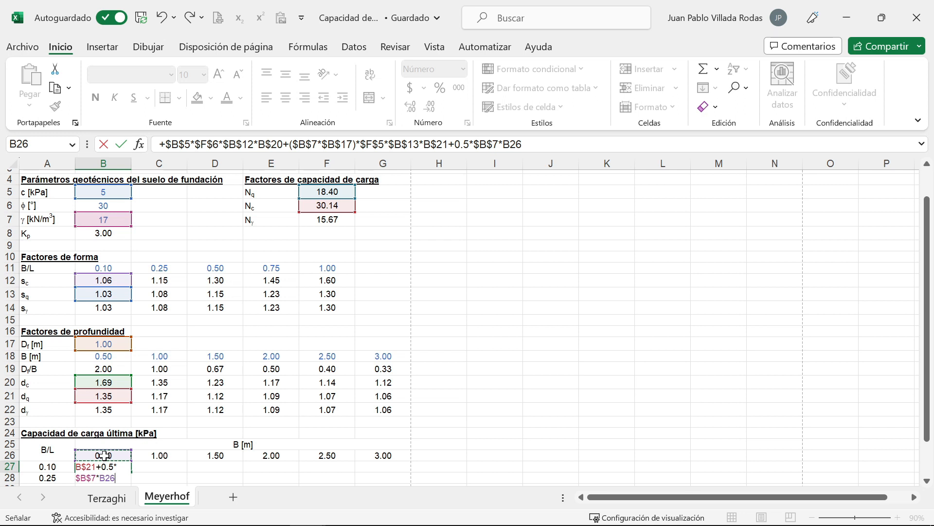
key(F4)
key(F4)
text(*)
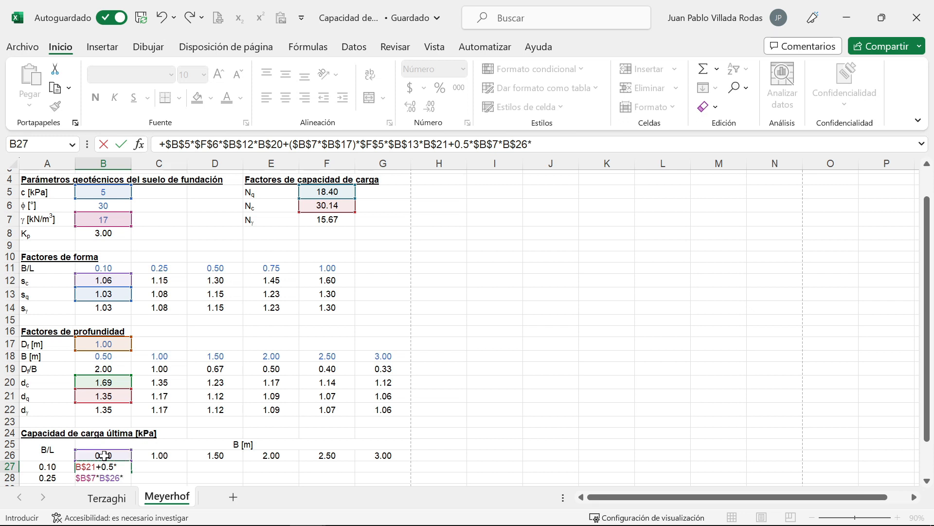
Complete the B27 formula with the unit-weight capacity, shape and depth factors $F$7*$B$14*B$22, and enter it.
click(344, 223)
key(F4)
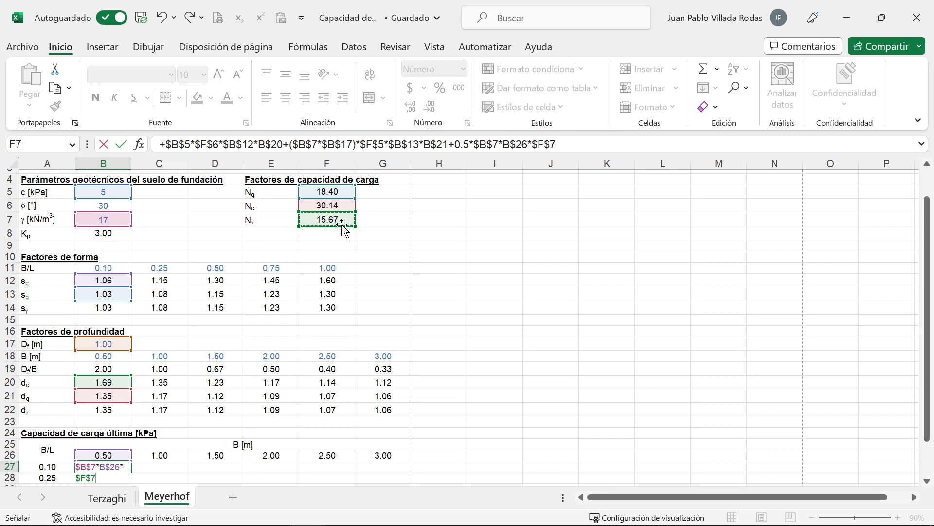
text(*)
click(105, 309)
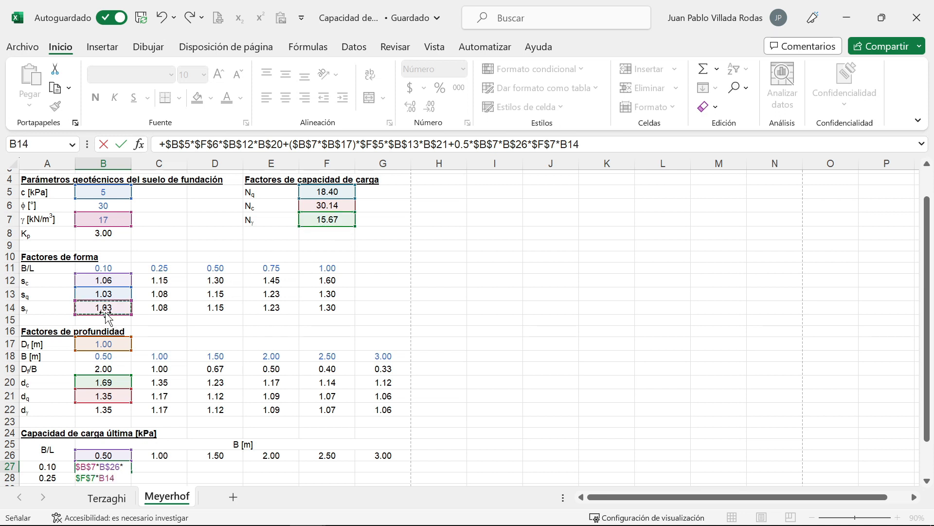
key(F4)
text(*)
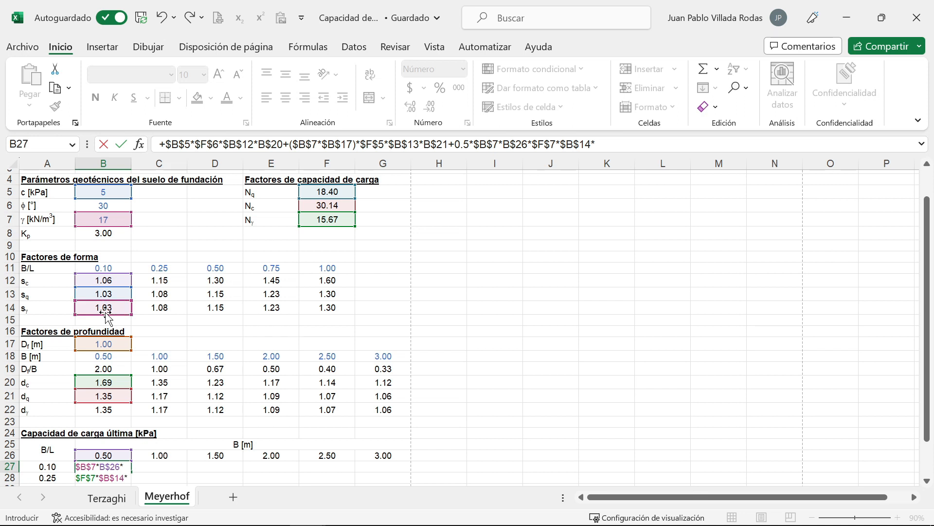
click(107, 411)
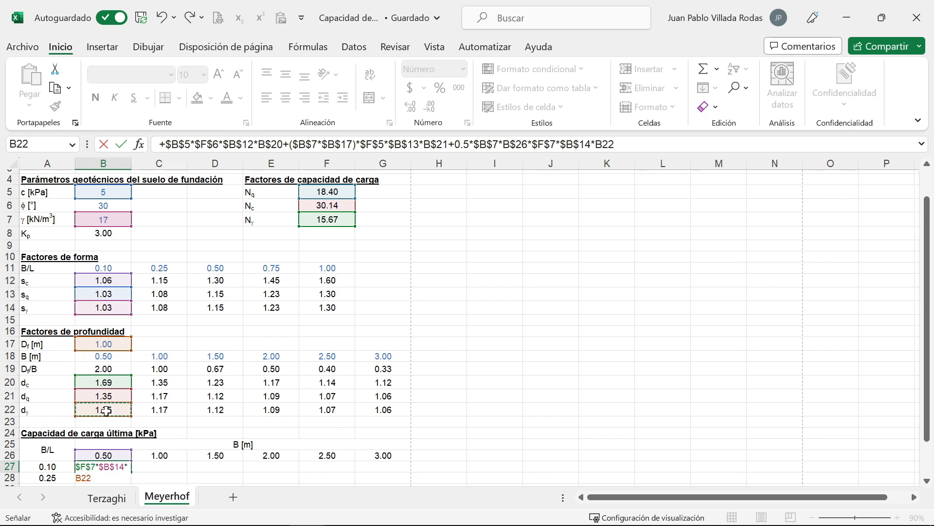
key(F4)
key(F4)
key(Return)
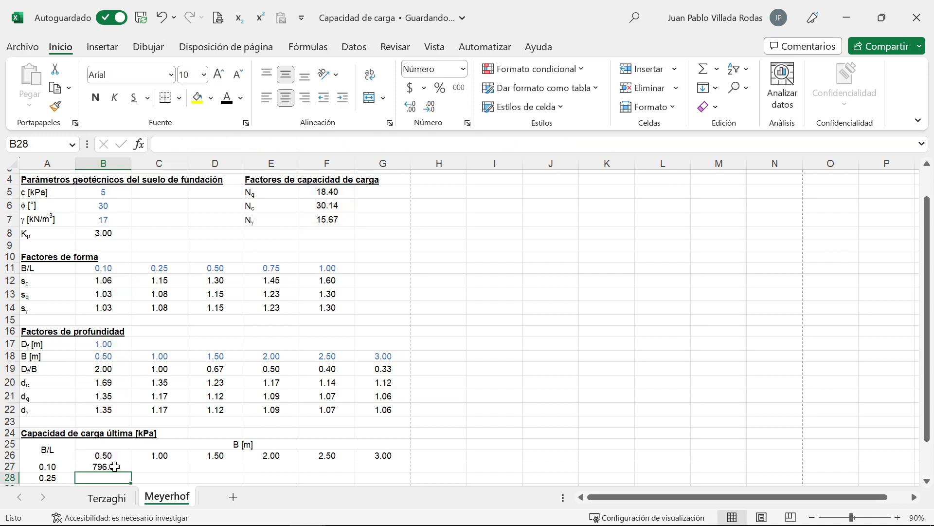
Show B27 with two decimals and fill its capacity formula across to G27.
click(114, 466)
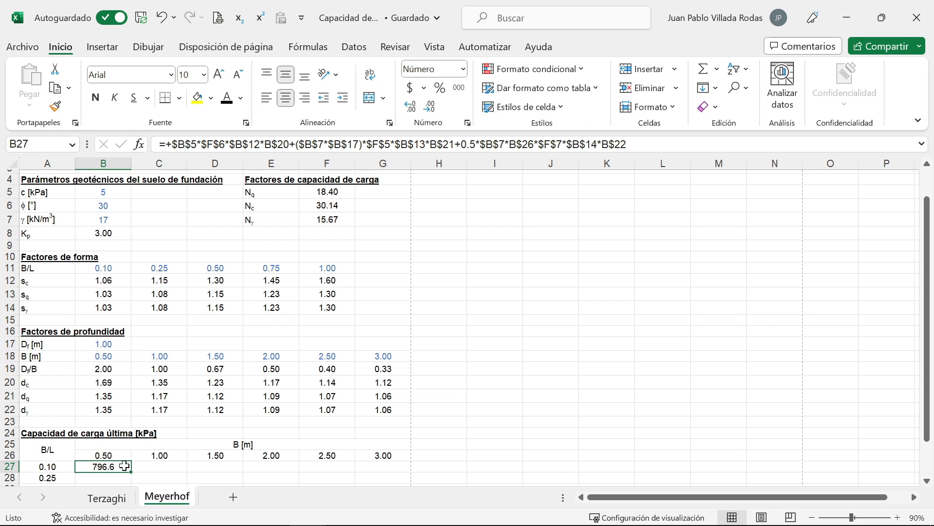
click(409, 108)
scroll(153, 407, down, 1)
scroll(152, 407, down, 2)
scroll(148, 394, up, 1)
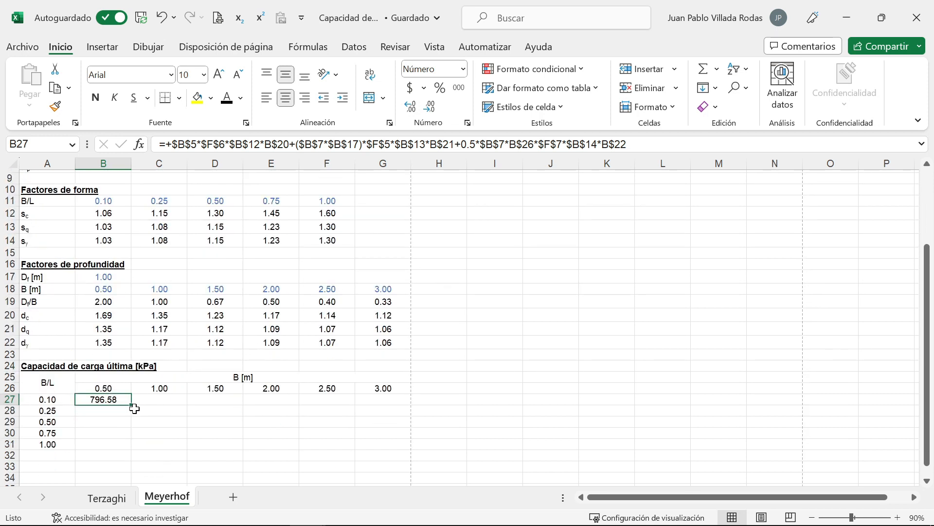
drag(132, 406, 393, 403)
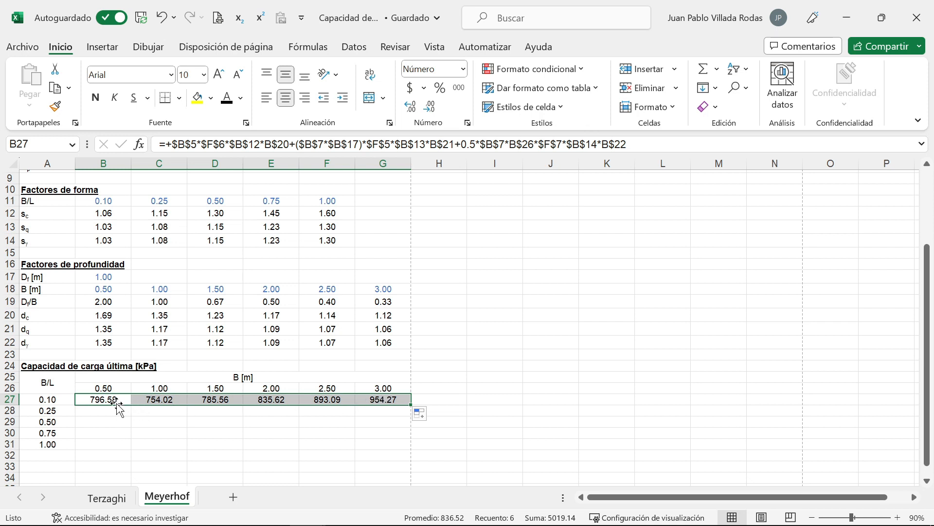
click(114, 402)
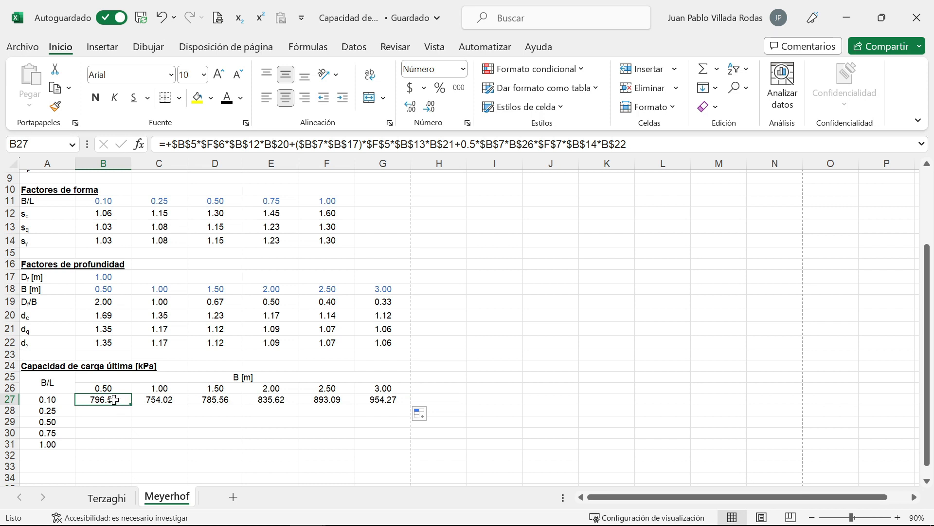
Fill B27's formula down to B31 and repoint B28's shape factors to $C$12, $C$13 and $C$14 for B/L 0.25.
drag(131, 406, 126, 446)
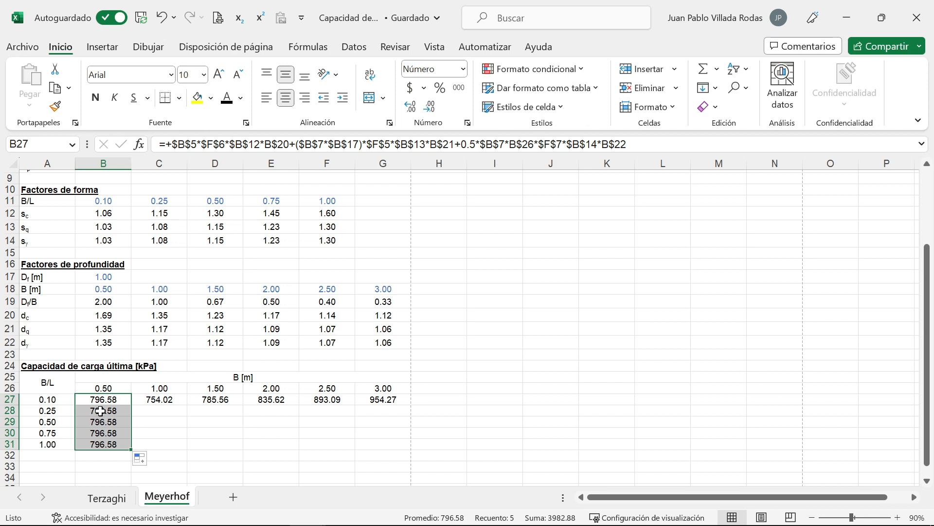
click(100, 410)
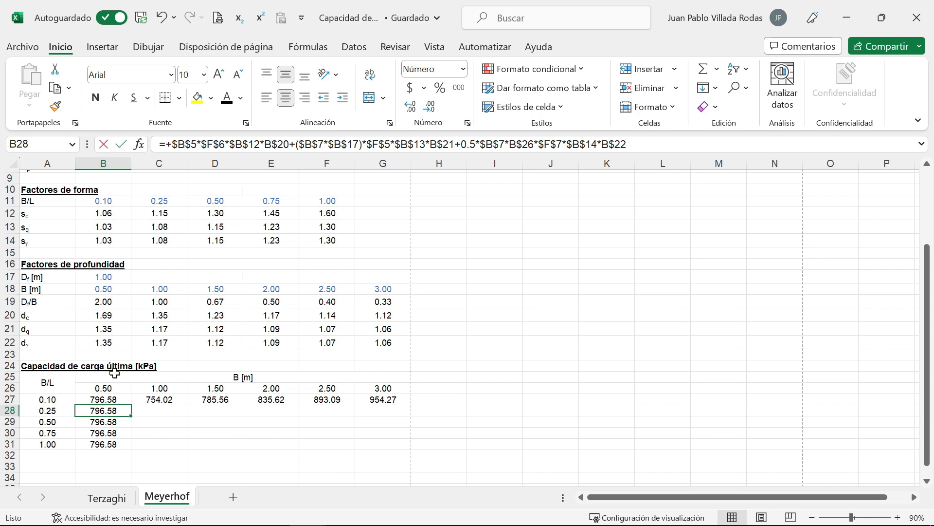
key(F2)
drag(114, 207, 170, 212)
drag(114, 218, 170, 223)
drag(130, 247, 141, 241)
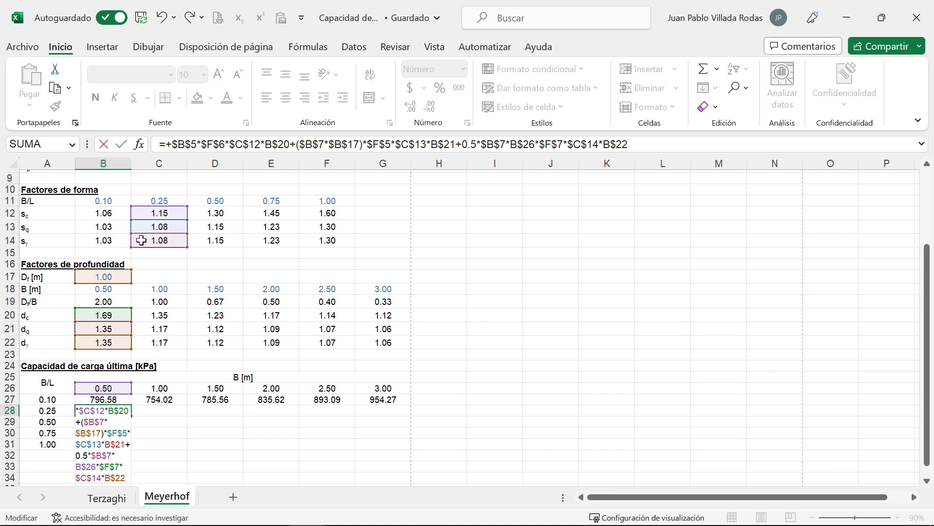
key(Escape)
Repoint the shape factors in B29's capacity formula to $D$12, $D$13 and $D$14 for B/L 0.50.
key(F2)
drag(123, 201, 235, 202)
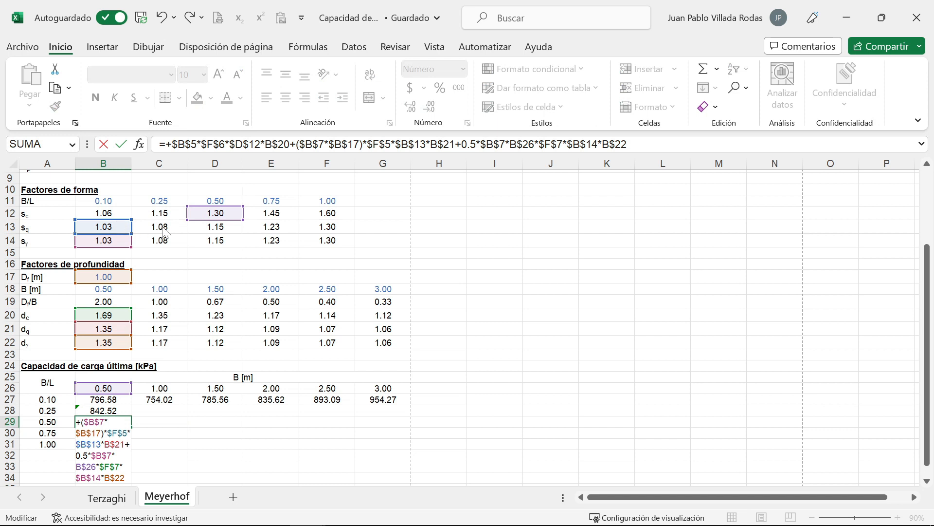
drag(165, 232, 221, 229)
drag(119, 242, 218, 240)
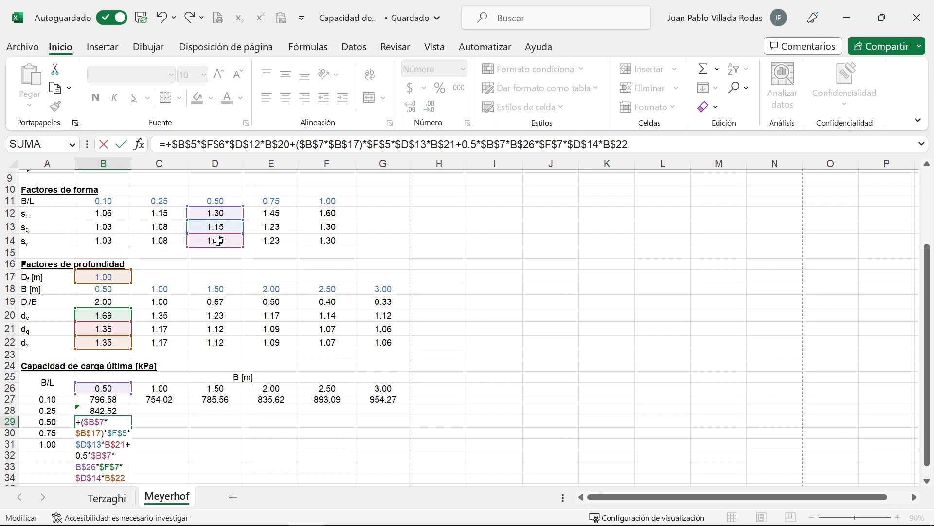
key(Return)
Repoint the shape factors in B30's capacity formula to $E$12, $E$13 and $E$14 for B/L 0.75.
key(F2)
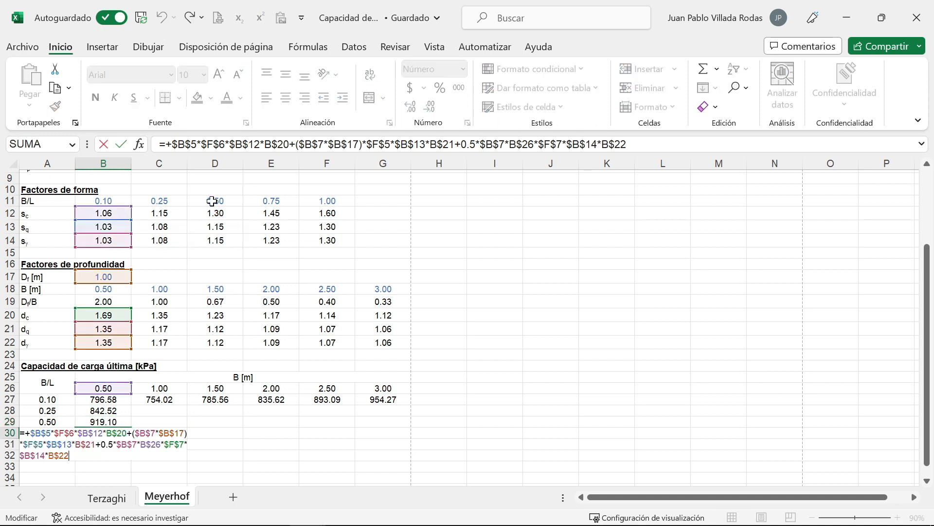
drag(125, 205, 263, 217)
drag(127, 221, 259, 228)
drag(109, 235, 250, 242)
key(Return)
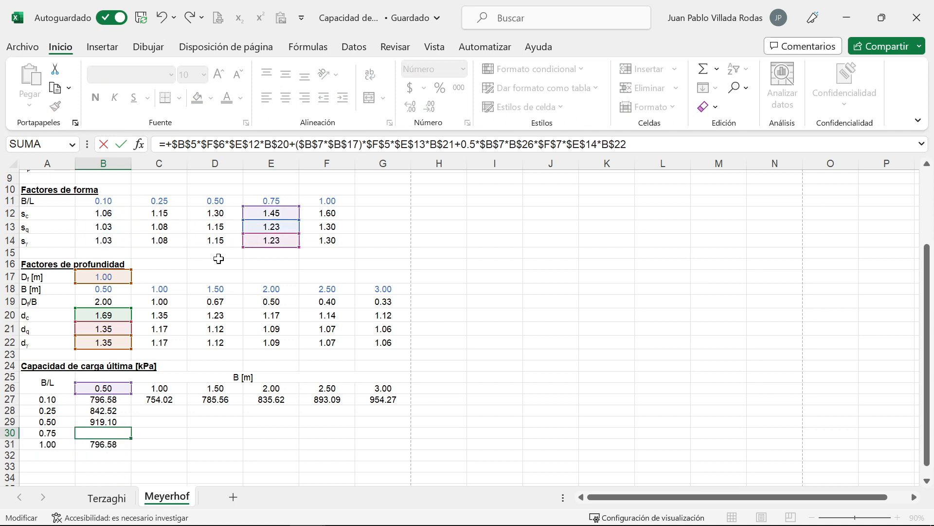
Repoint the shape factors in B31's capacity formula to $F$12, $F$13 and $F$14 for B/L 1.00.
key(F2)
drag(121, 215, 308, 212)
drag(110, 224, 312, 227)
drag(107, 235, 326, 240)
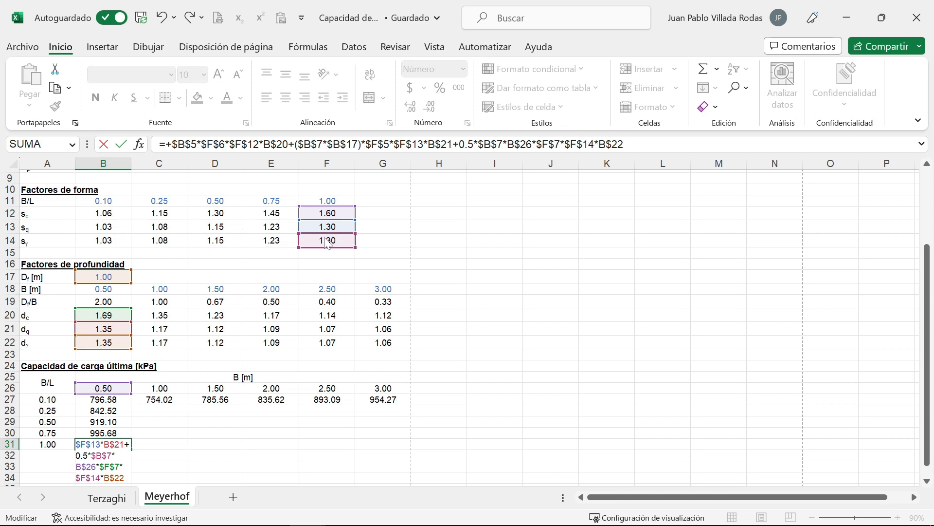
key(Return)
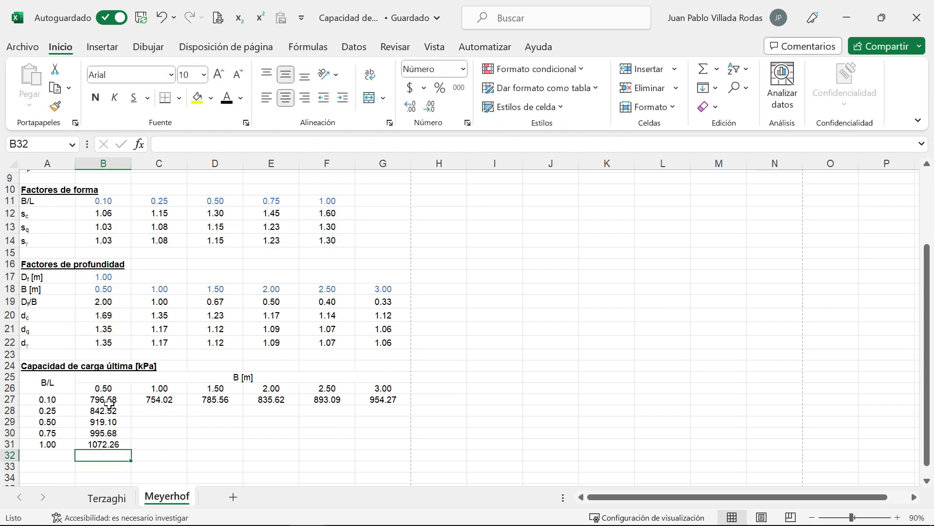
Fill the ultimate capacity formulas in B28:B31 across to column G.
drag(106, 400, 100, 441)
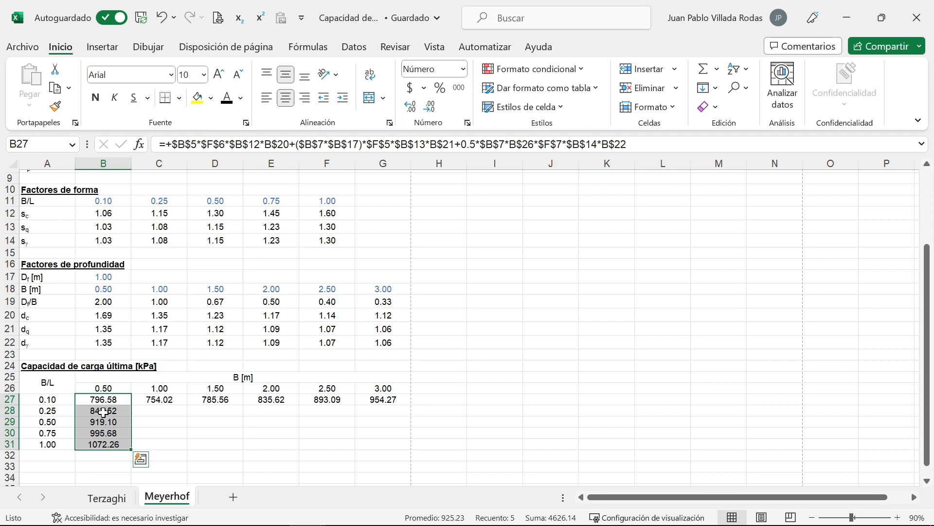
drag(103, 411, 106, 444)
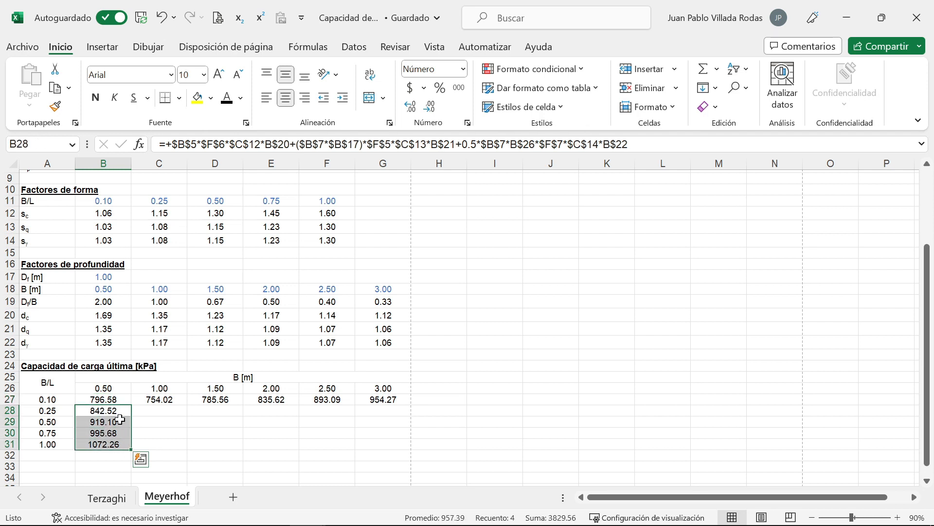
drag(132, 452, 389, 447)
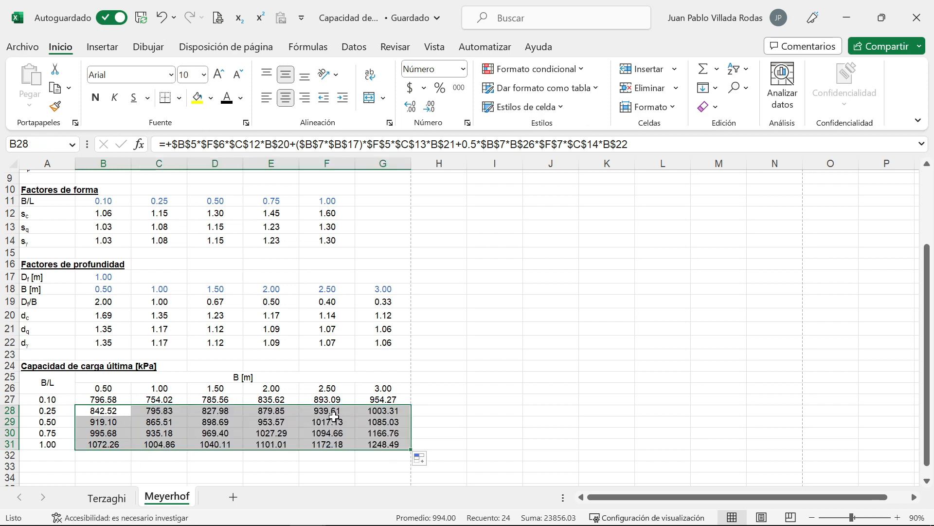
drag(101, 400, 399, 440)
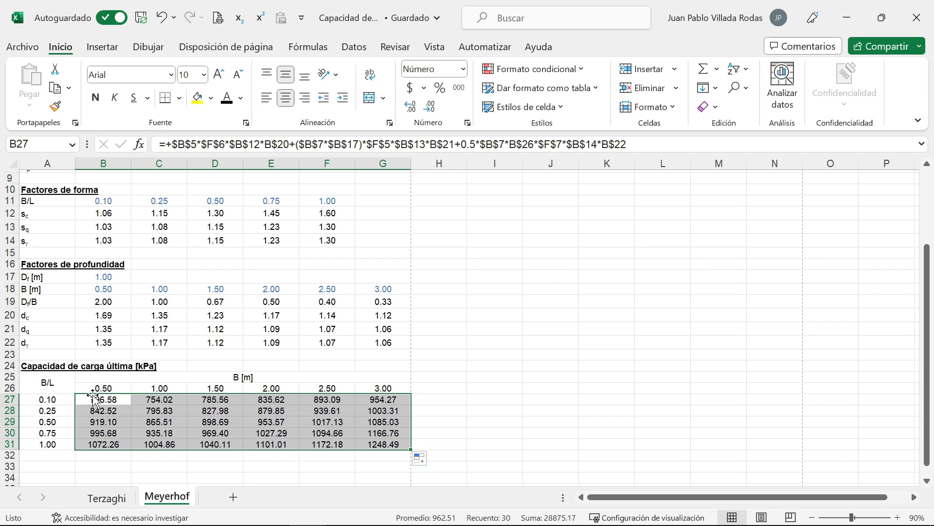
Copy the blue number formatting of B18:G18 onto the B values in B26:G26 and the B/L values in A27:A31.
drag(97, 389, 380, 388)
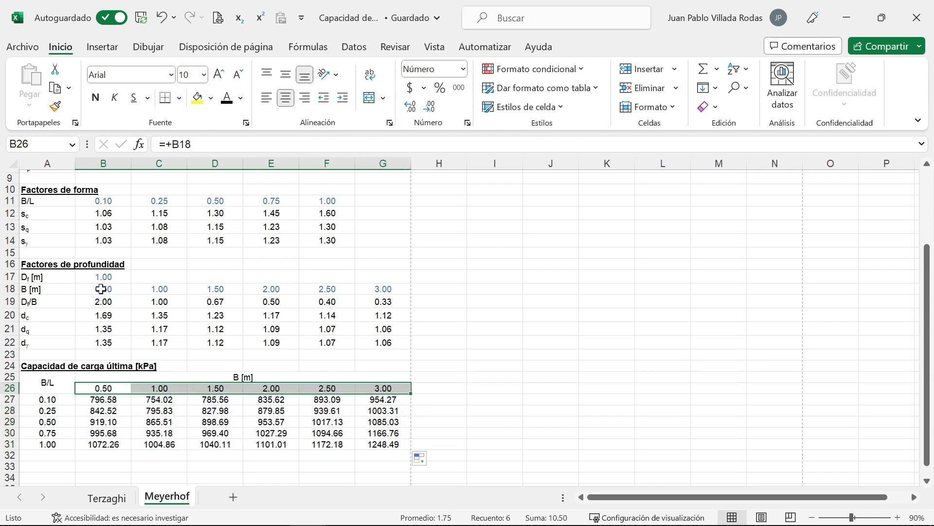
drag(103, 288, 371, 291)
click(56, 107)
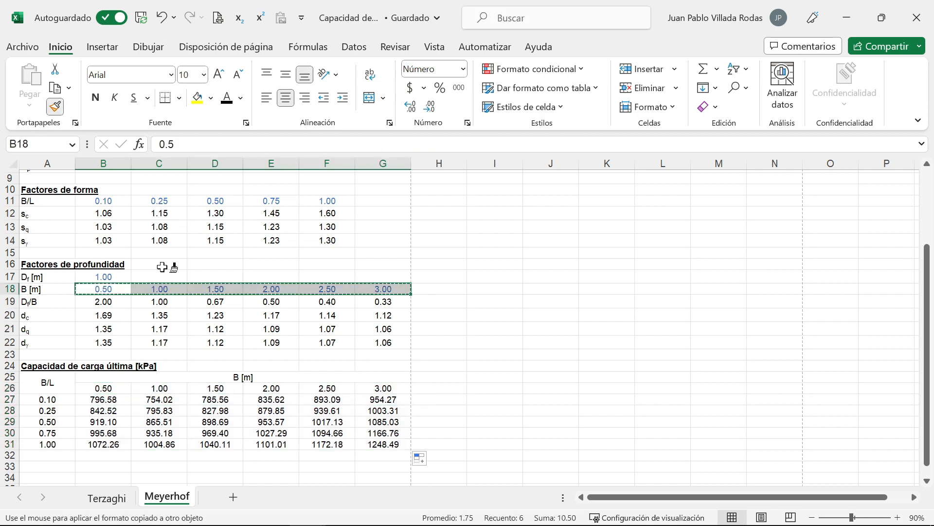
drag(104, 388, 376, 388)
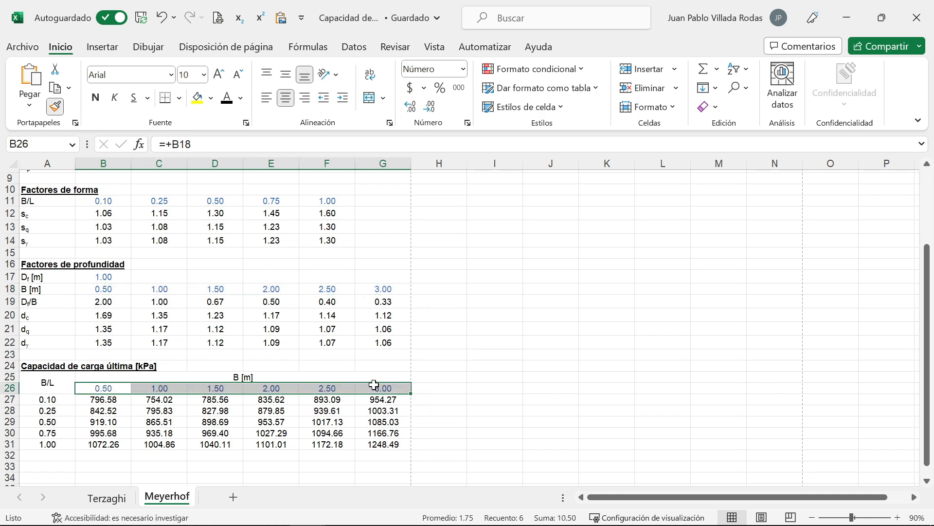
click(56, 107)
drag(48, 399, 47, 445)
drag(103, 400, 380, 447)
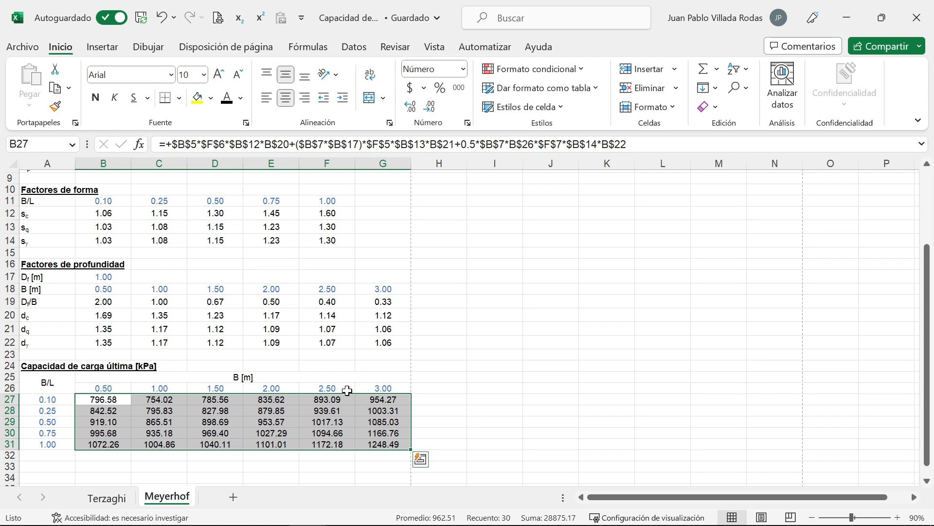
Copy the heading "Capacidad de carga última [kPa]" from A24 to A33.
scroll(141, 365, down, 1)
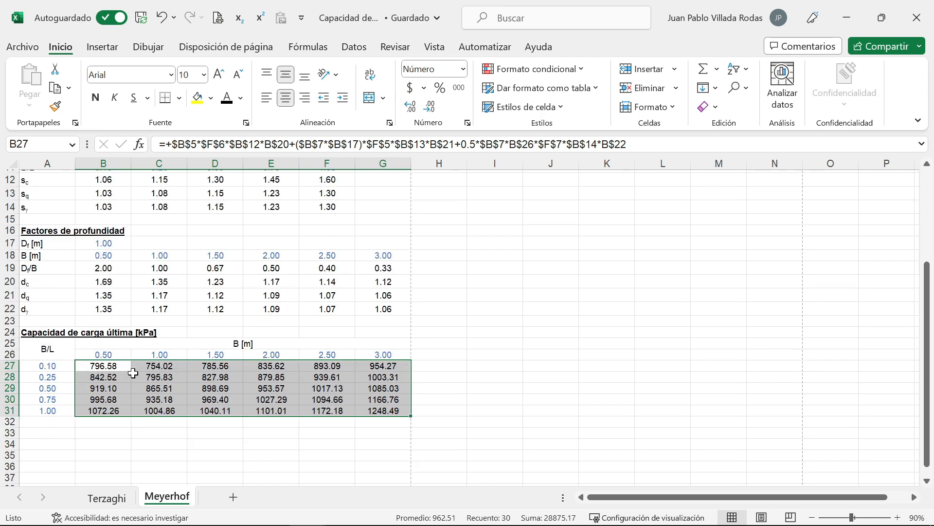
click(63, 435)
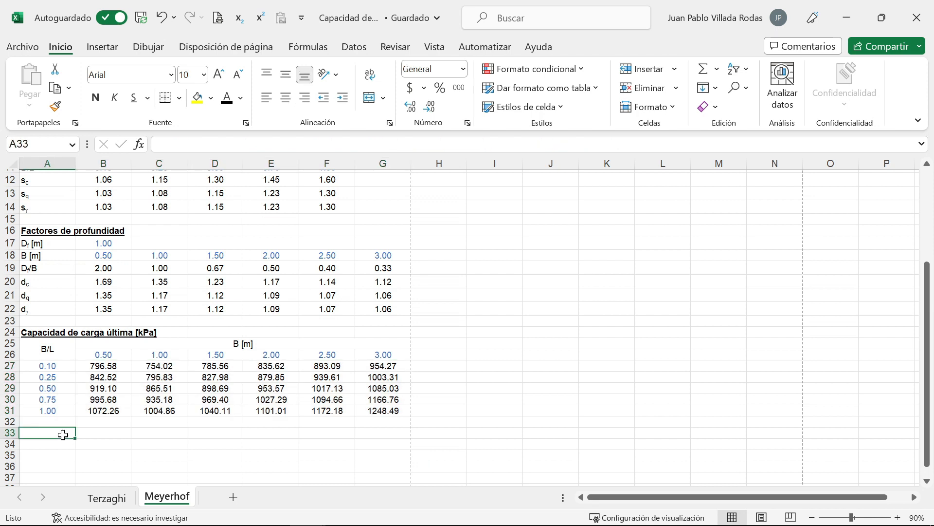
click(39, 331)
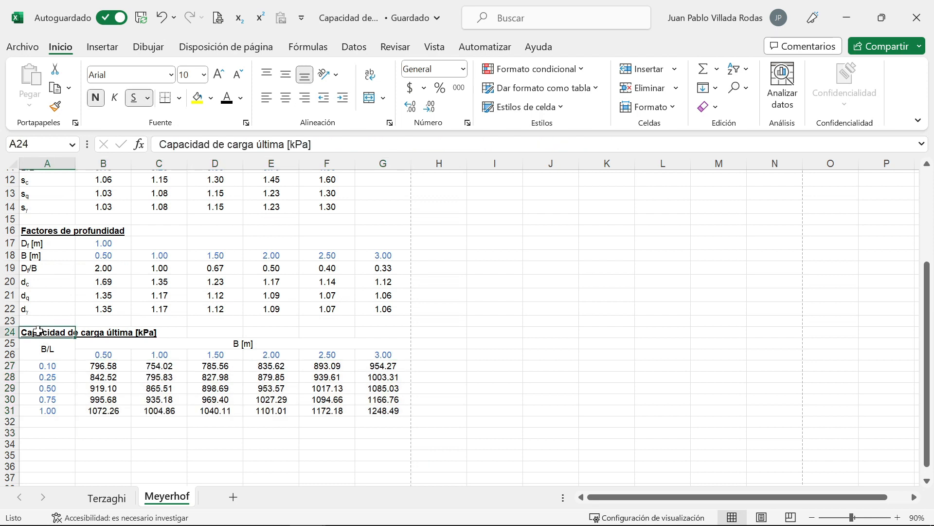
key(ctrl+c)
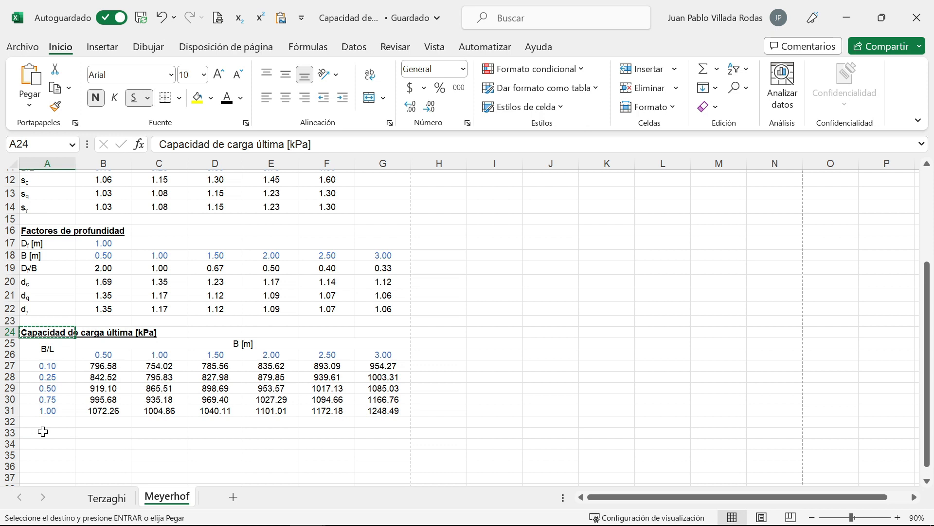
click(43, 432)
key(ctrl+v)
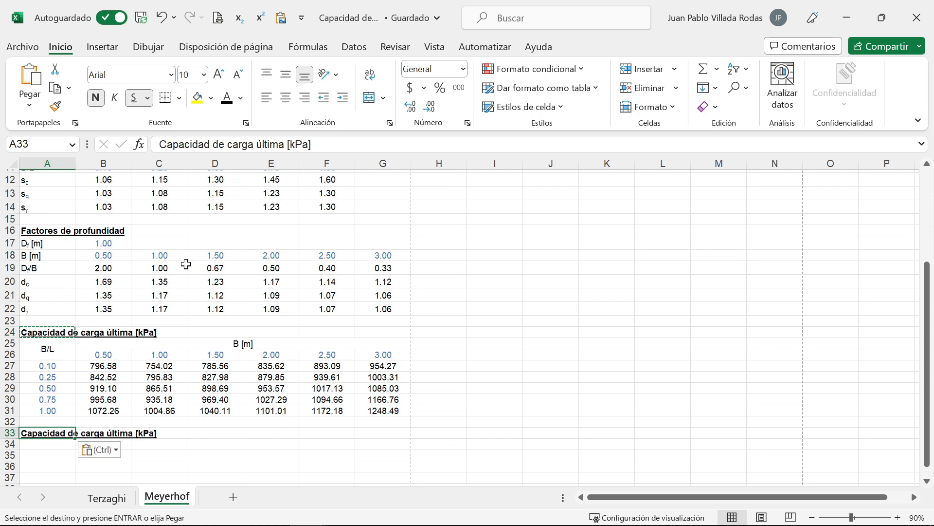
Replace "última" with "admisible" in the A33 heading so it reads "Capacidad de carga admisible [kPa]".
click(287, 144)
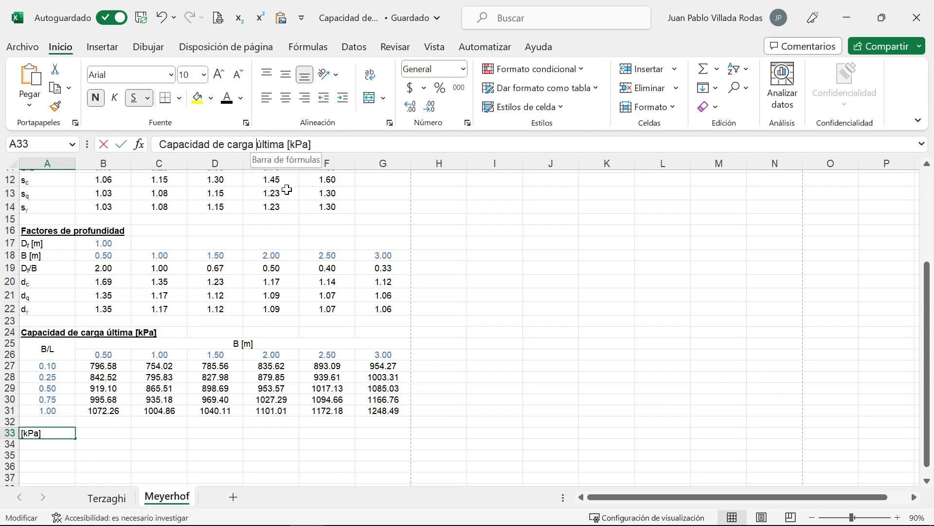
key(shift+Right)
key(shift+Right)
key(shift+Right)
key(shift+Right)
key(shift+Right)
key(shift+Right)
key(shift+Right)
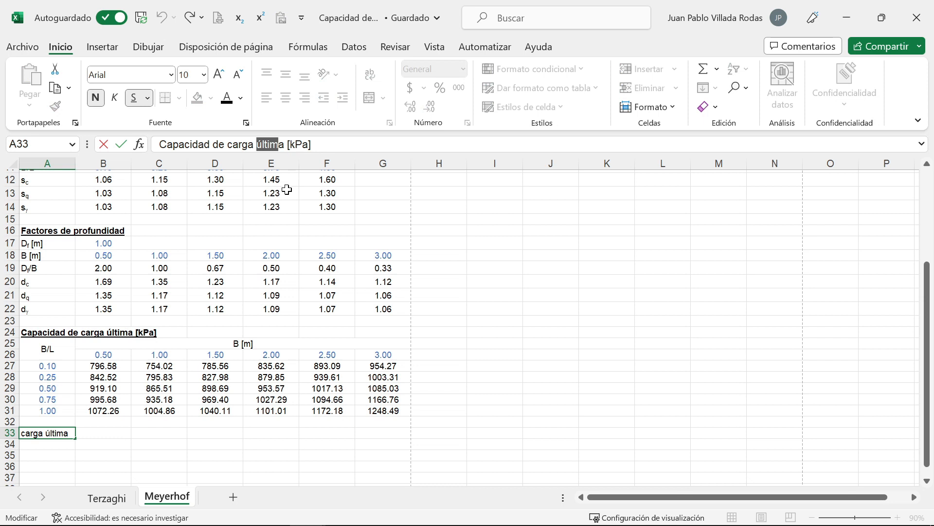
text(admisible)
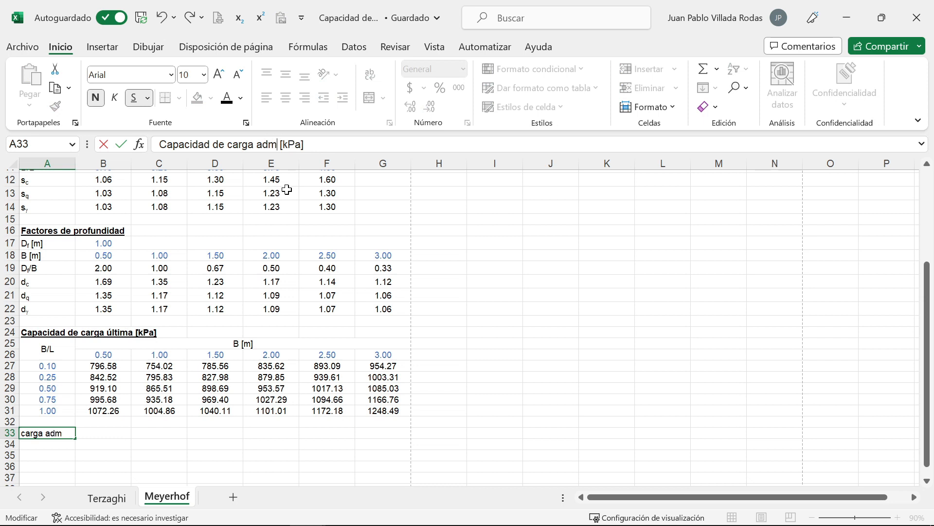
key(Return)
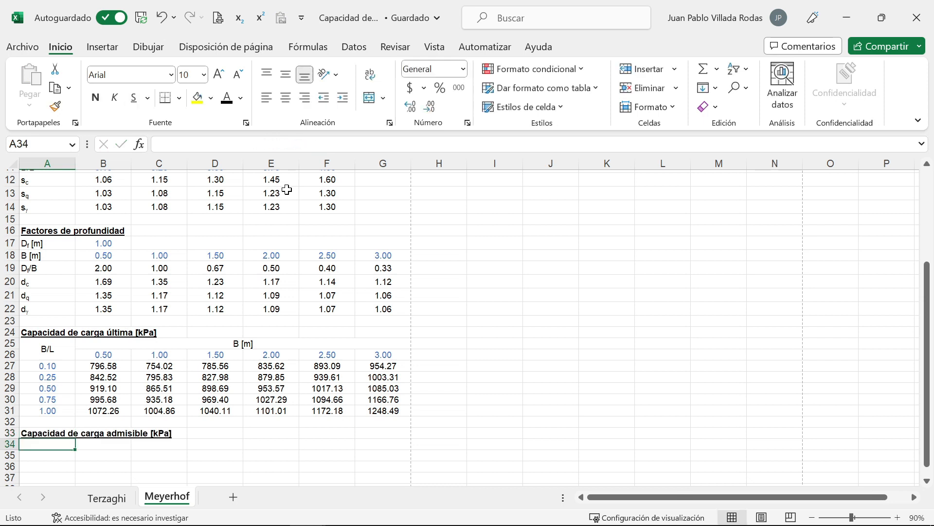
Copy the ultimate capacity table A25:G31 and paste it at A34, below the admissible capacity heading.
scroll(236, 282, down, 1)
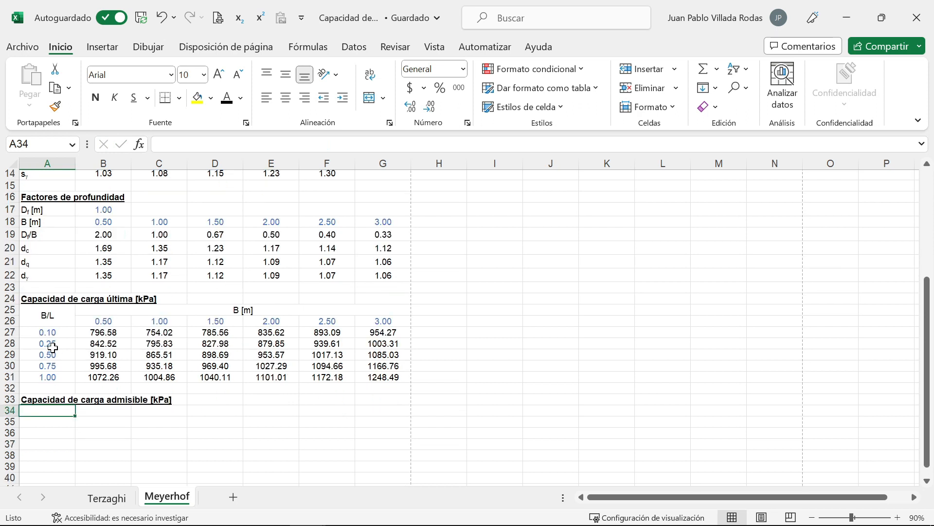
drag(44, 314, 359, 378)
key(ctrl+c)
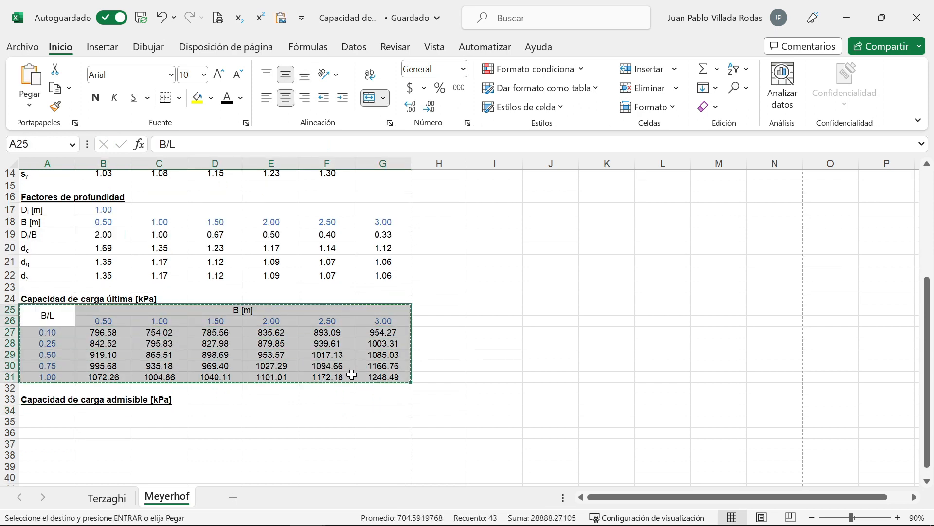
click(39, 411)
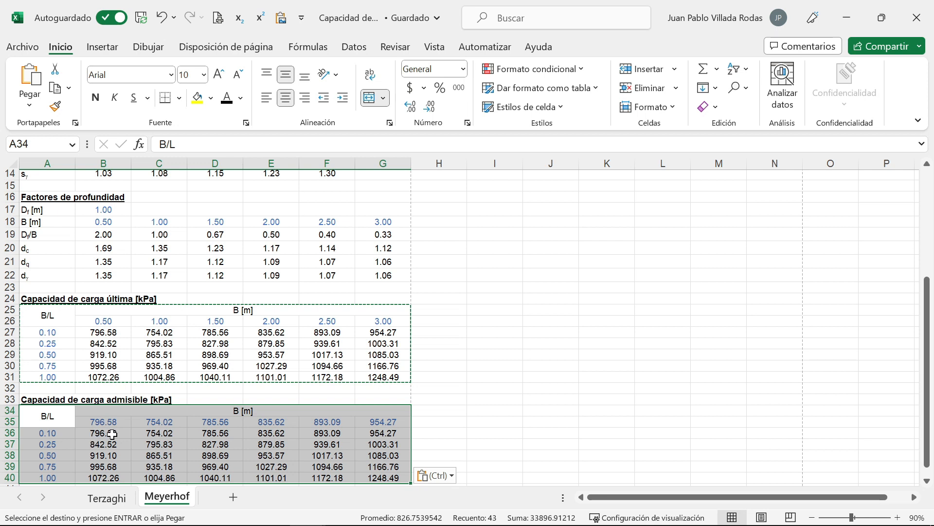
click(111, 432)
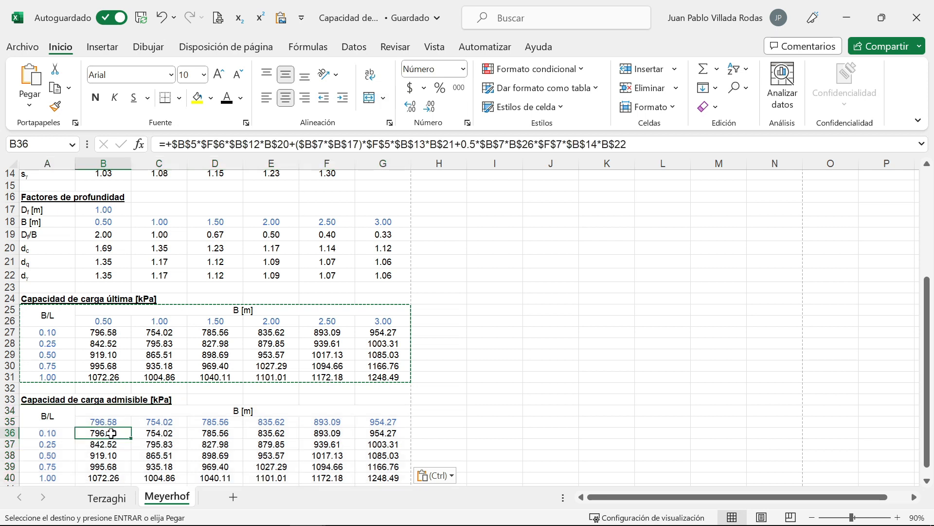
Link B35 to the width in B26 with =+B26 and fill the link across to G35.
click(106, 419)
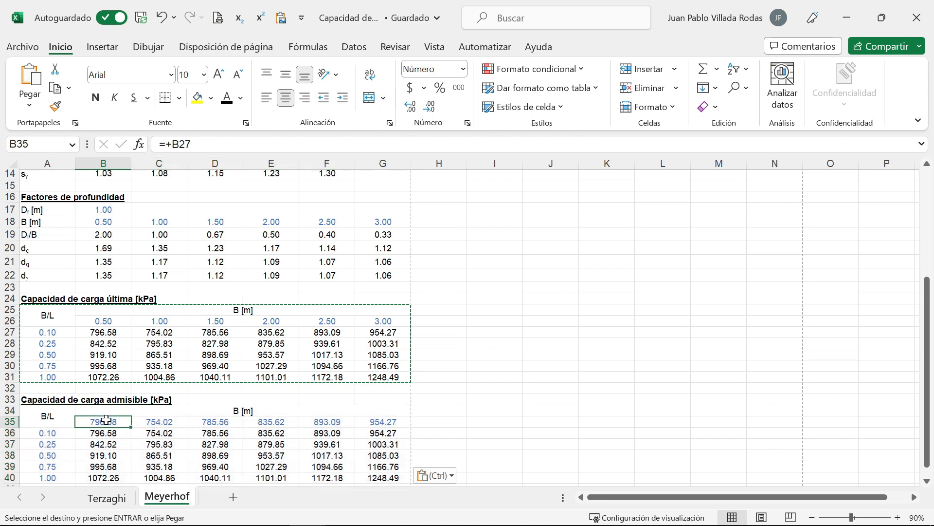
text(+)
click(99, 322)
key(Return)
click(124, 423)
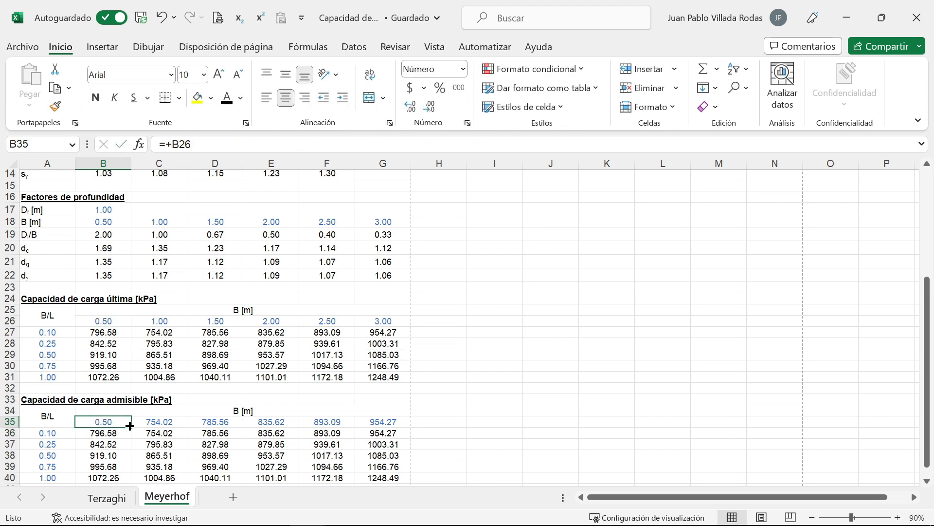
drag(130, 426, 407, 423)
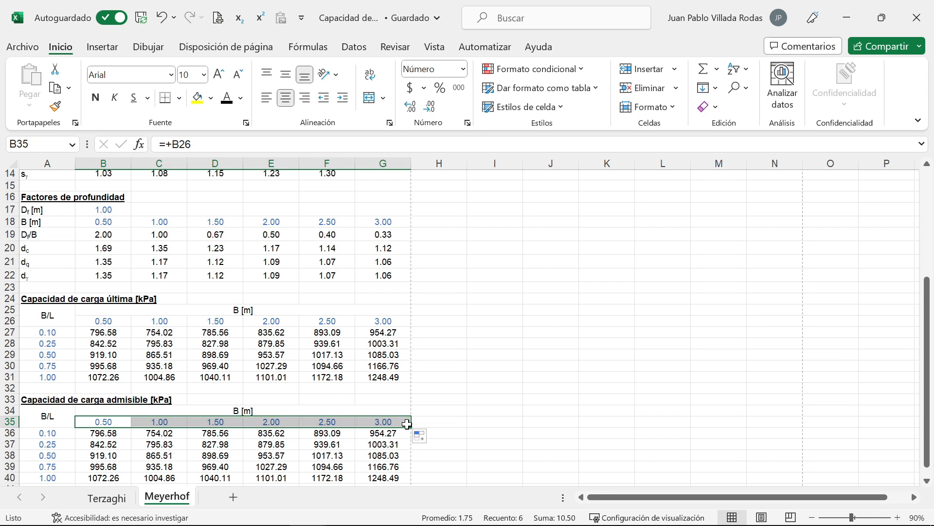
Clear the copied capacity values from B36:G40 in the admissible capacity table.
scroll(134, 421, down, 2)
drag(105, 368, 392, 411)
key(Delete)
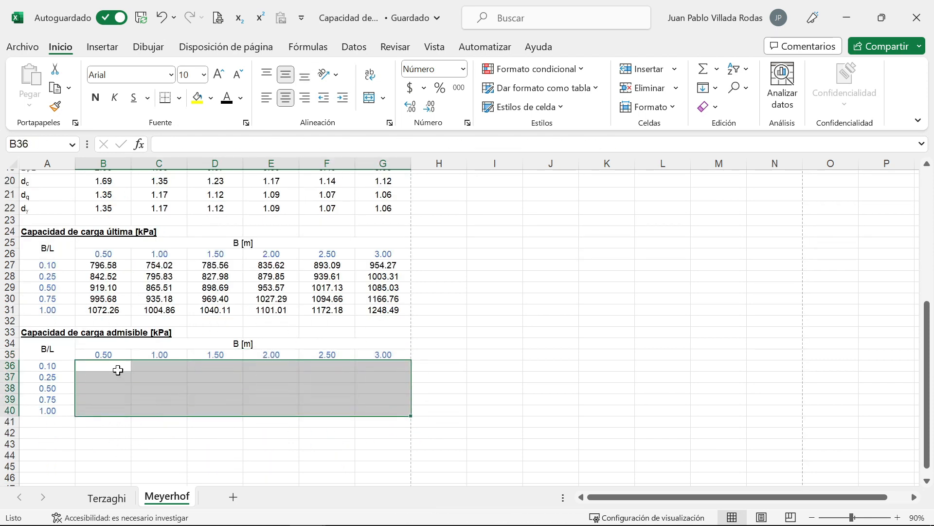
Enter =+B27/3 in B36 and fill it through G40 to compute the admissible capacity table.
click(108, 369)
text(+)
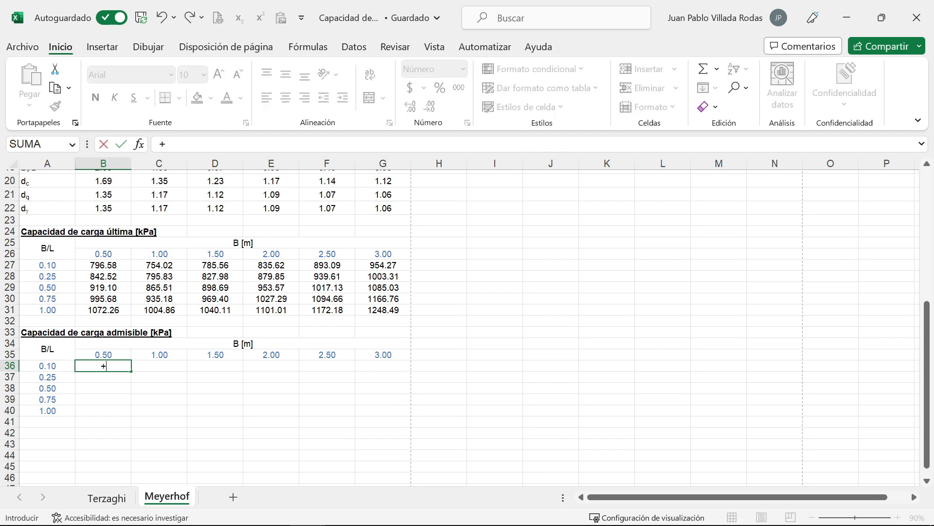
click(97, 266)
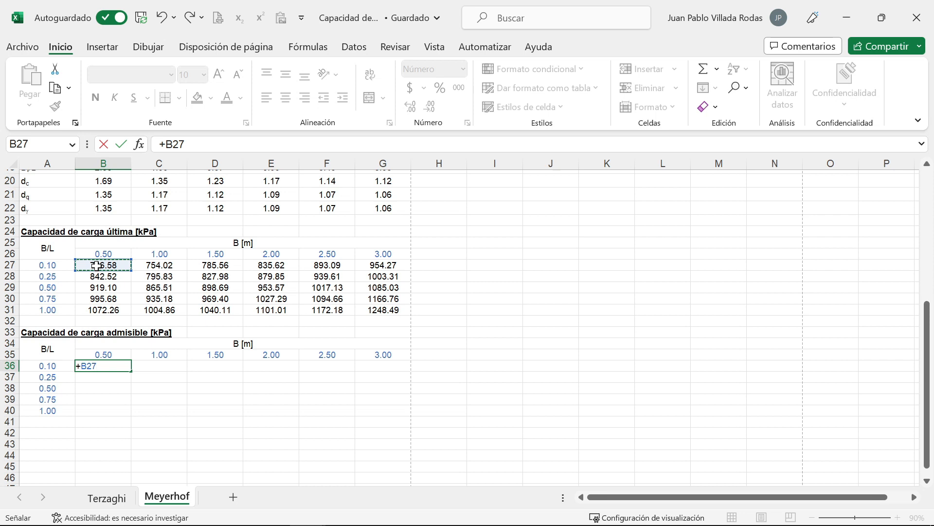
text(/3)
key(Return)
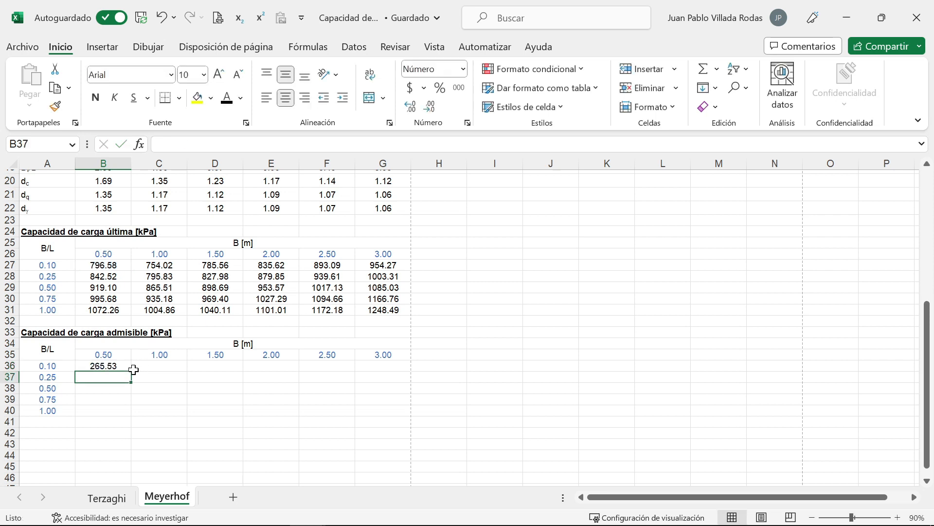
click(122, 368)
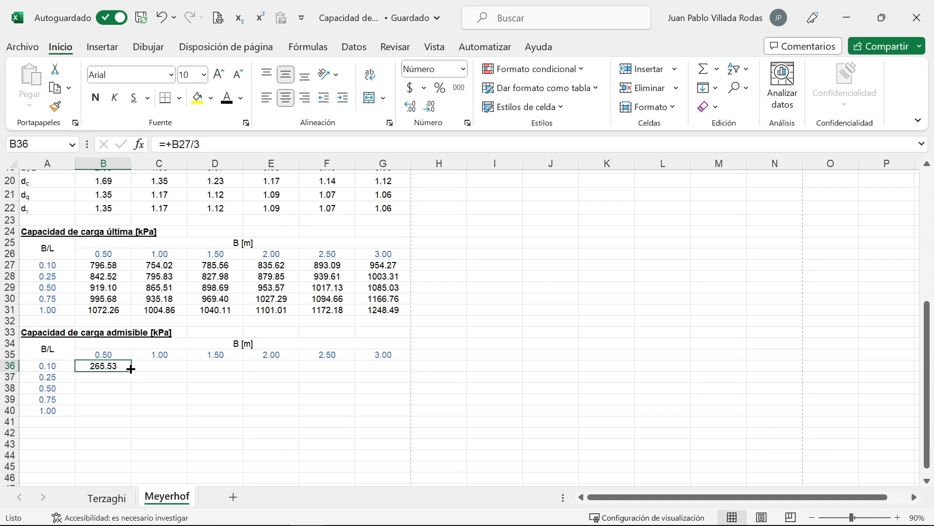
drag(130, 370, 395, 412)
Inspect the cell references of the filled admissible capacity formulas in G40, F39, E38, D38, C38 and B38.
click(392, 411)
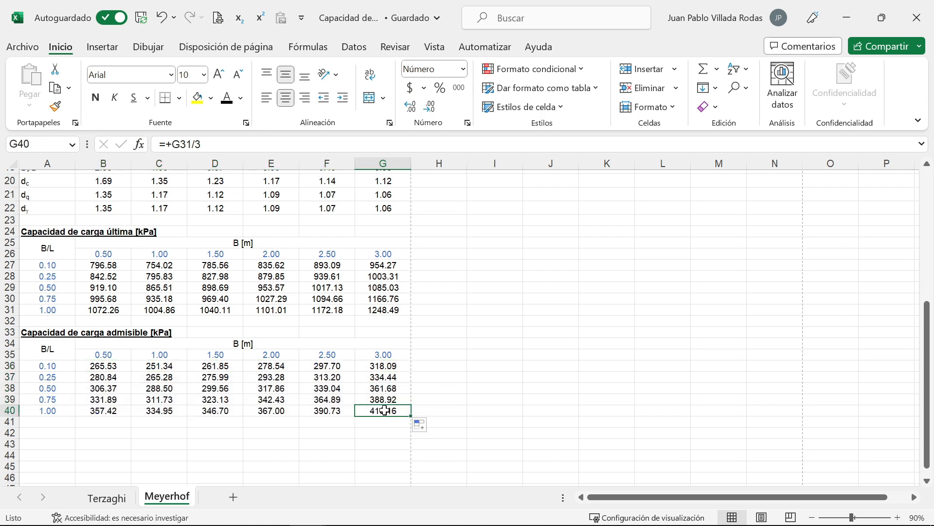
double_click(392, 411)
key(Escape)
click(327, 399)
double_click(333, 400)
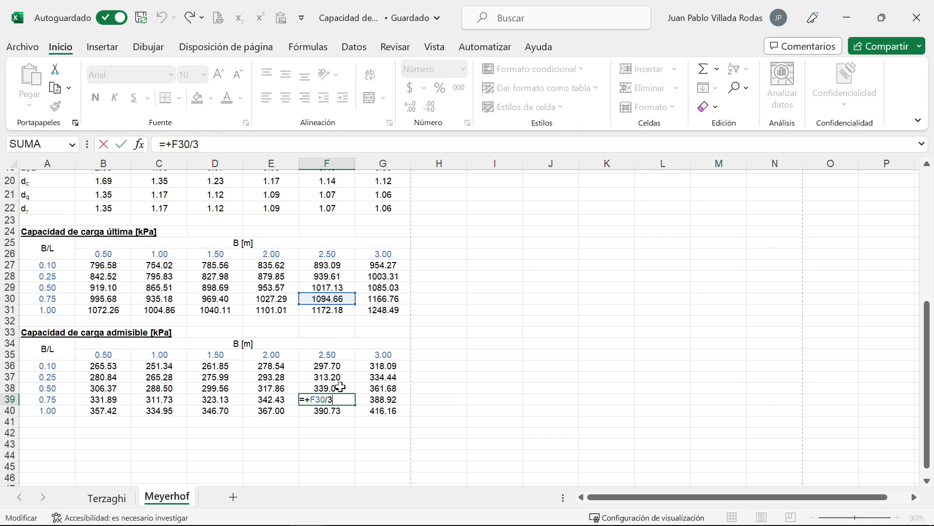
key(Escape)
click(271, 391)
double_click(271, 391)
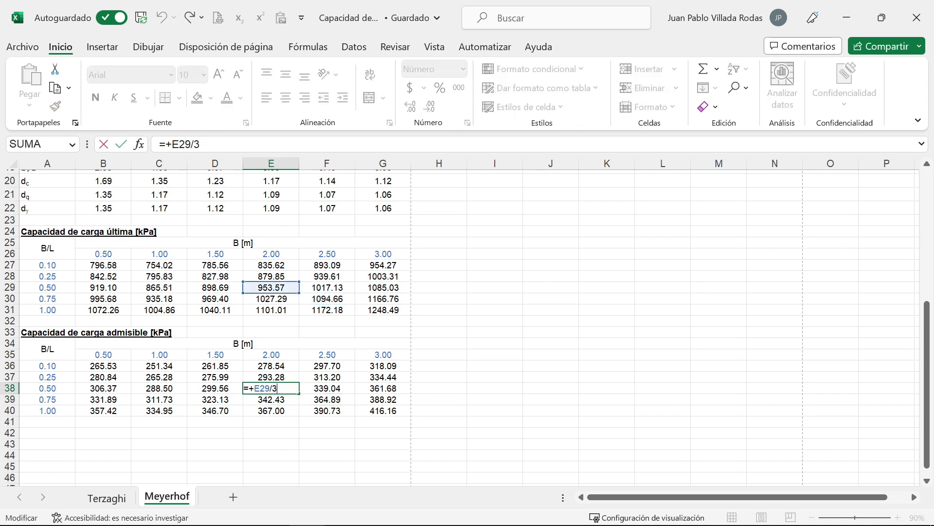
key(Escape)
click(210, 390)
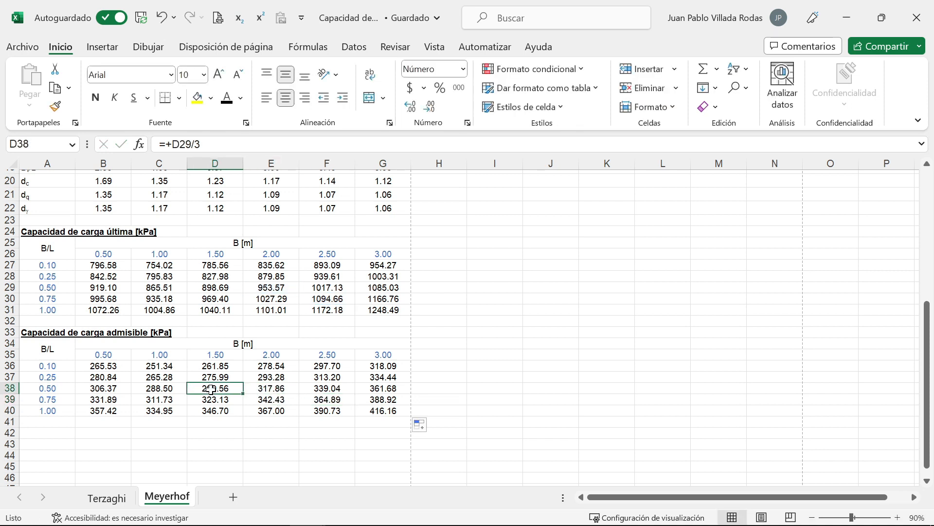
double_click(210, 390)
key(Escape)
click(159, 389)
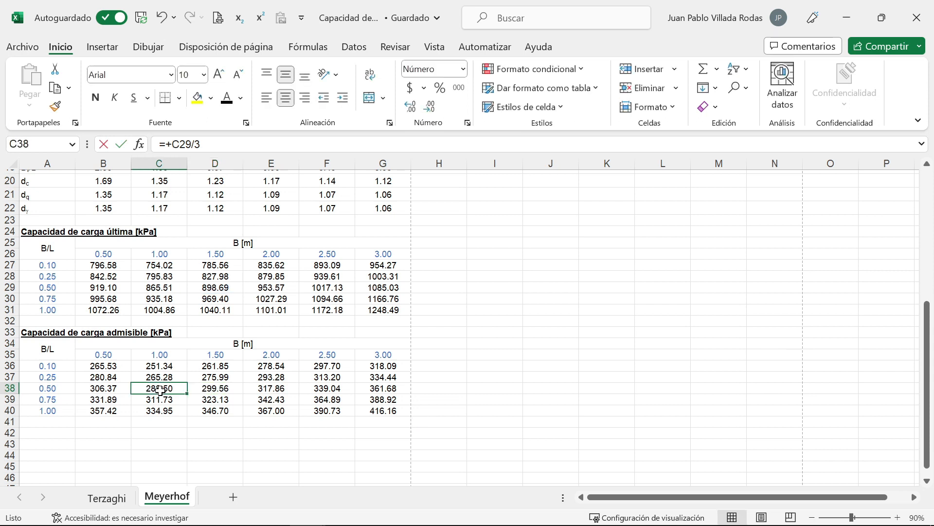
double_click(160, 390)
key(Escape)
click(111, 390)
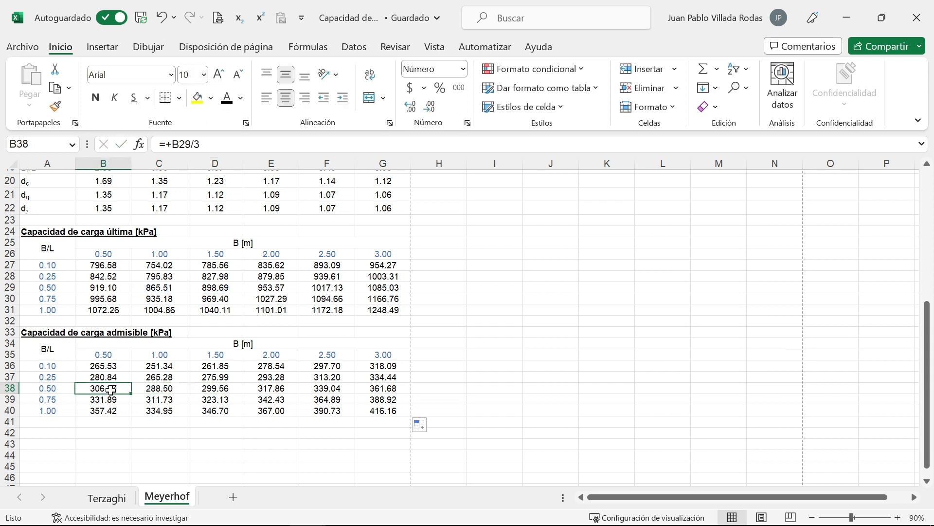
double_click(111, 390)
key(Escape)
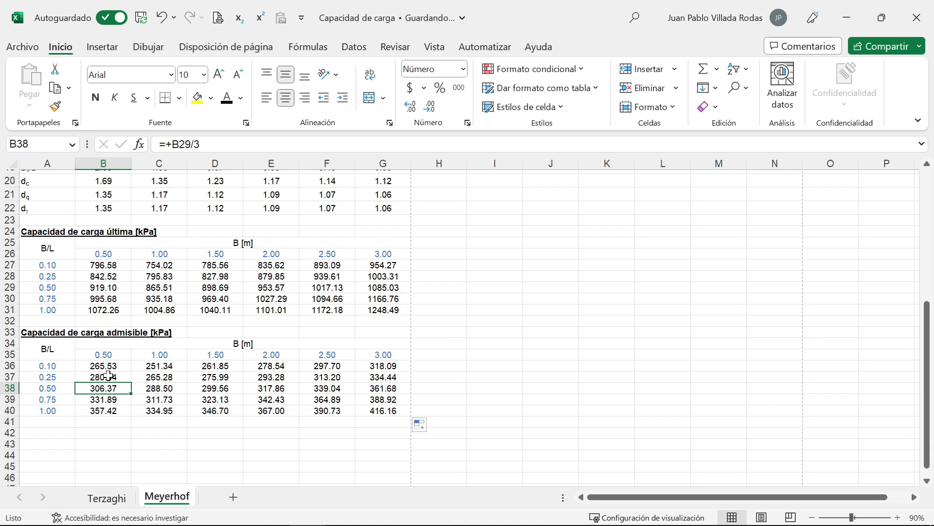
drag(103, 366, 383, 409)
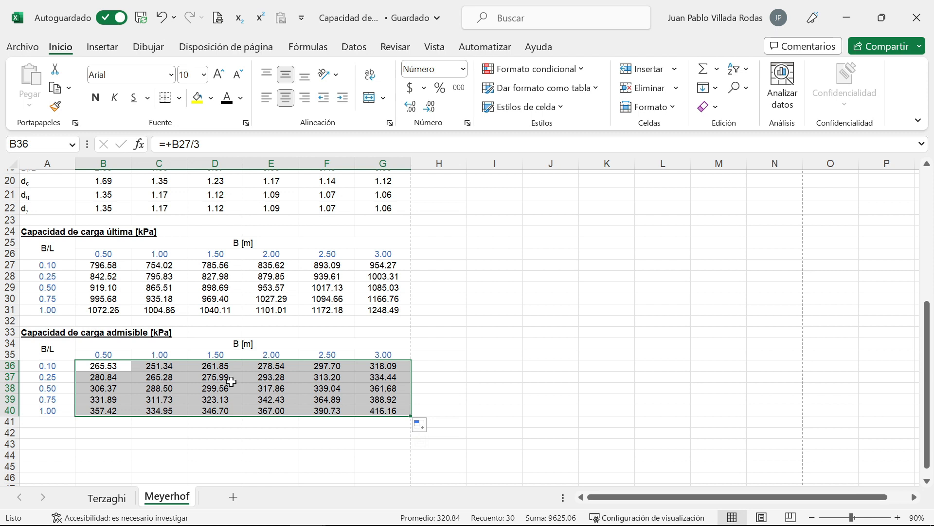
scroll(231, 382, down, 1)
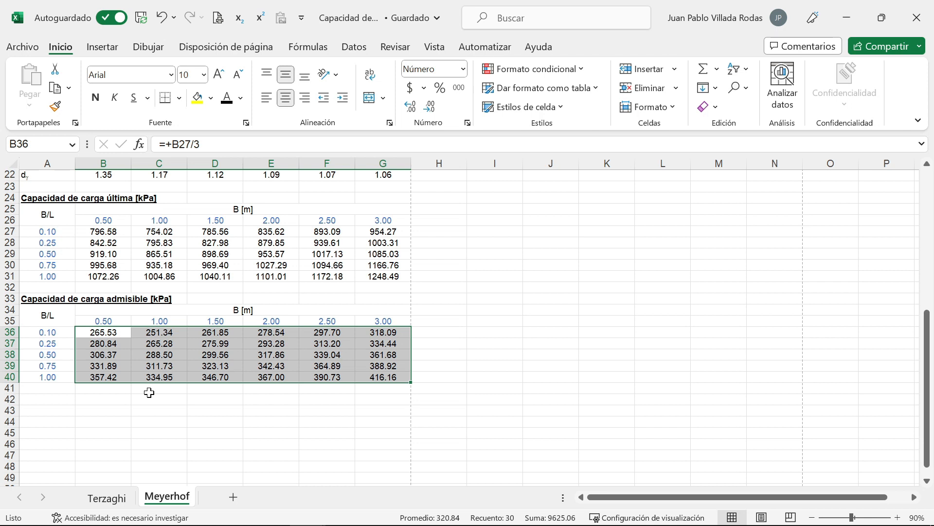
scroll(149, 392, down, 1)
scroll(148, 393, down, 1)
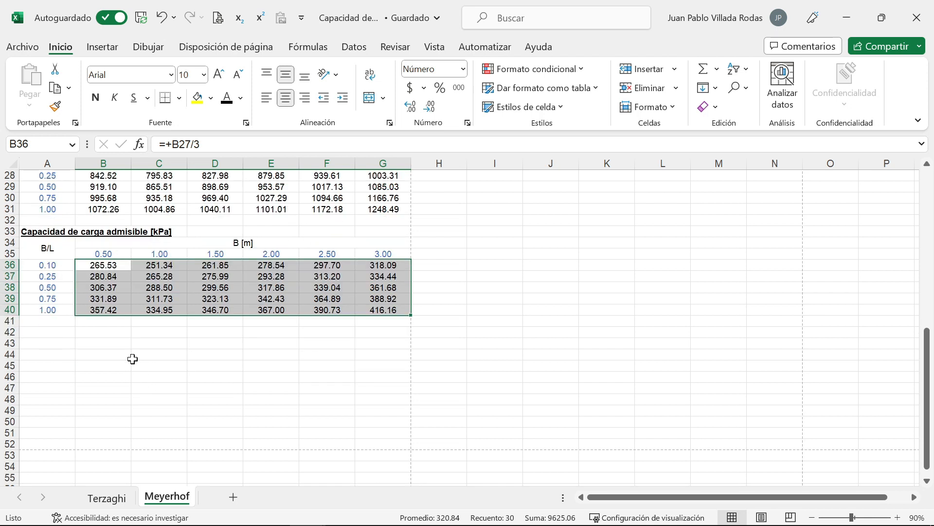
drag(59, 333, 379, 442)
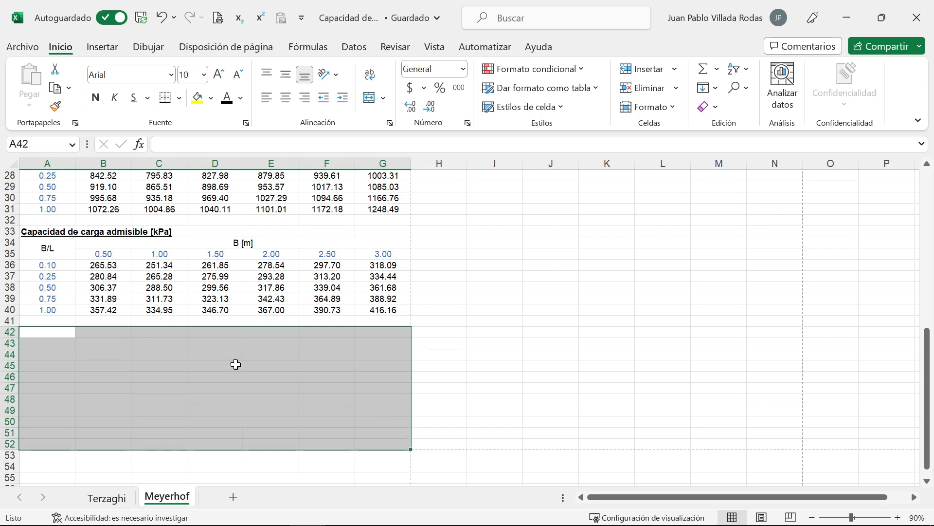
Shrink the blank spacer rows 3, 9, 15, 23, 32 and 41 together to thin strips of equal height.
scroll(126, 363, up, 1)
scroll(125, 362, up, 8)
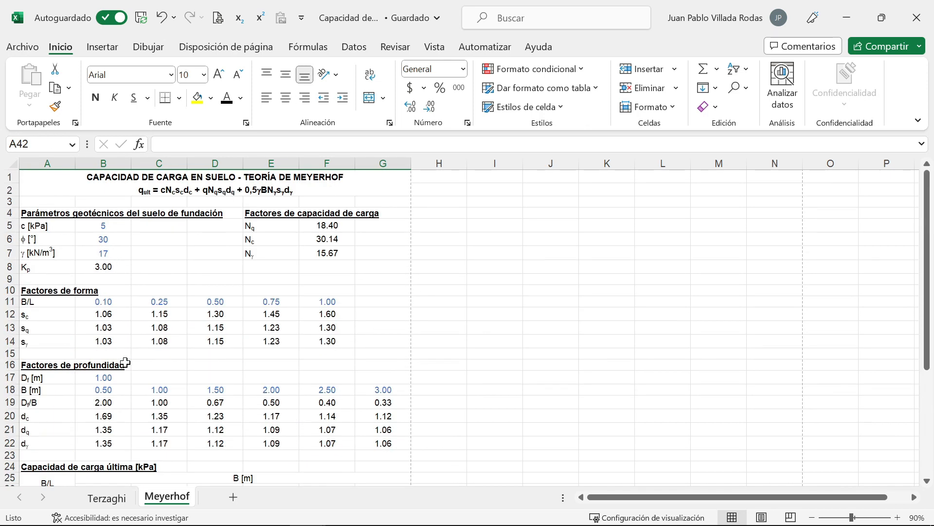
click(9, 201)
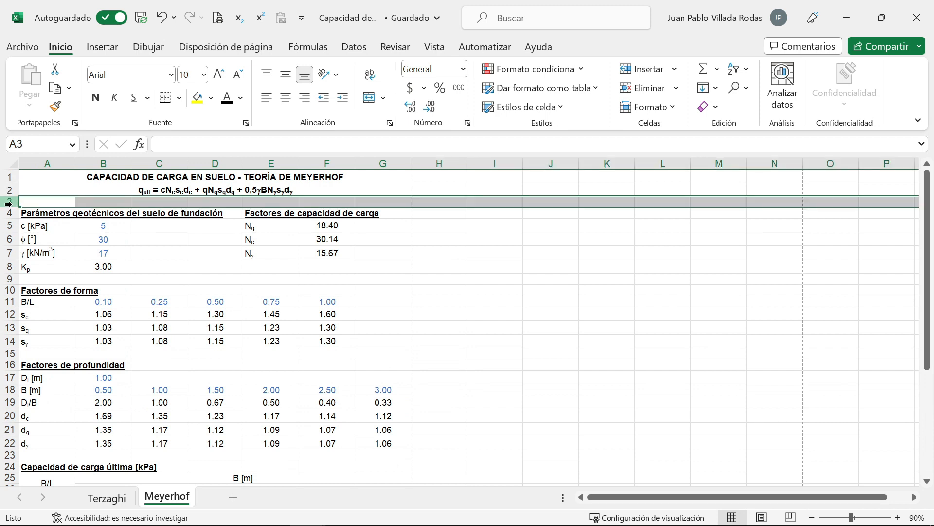
ctrl+click(8, 278)
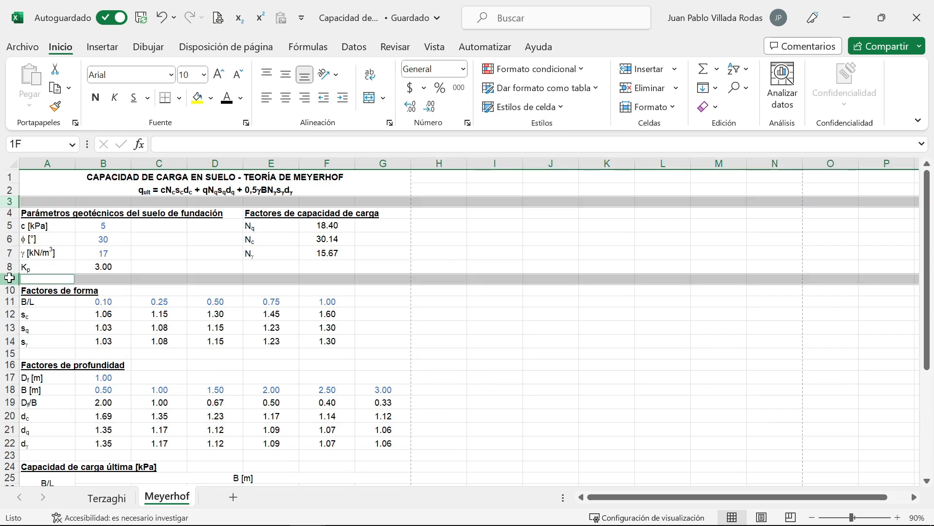
ctrl+click(5, 353)
scroll(46, 332, down, 1)
scroll(46, 332, down, 1)
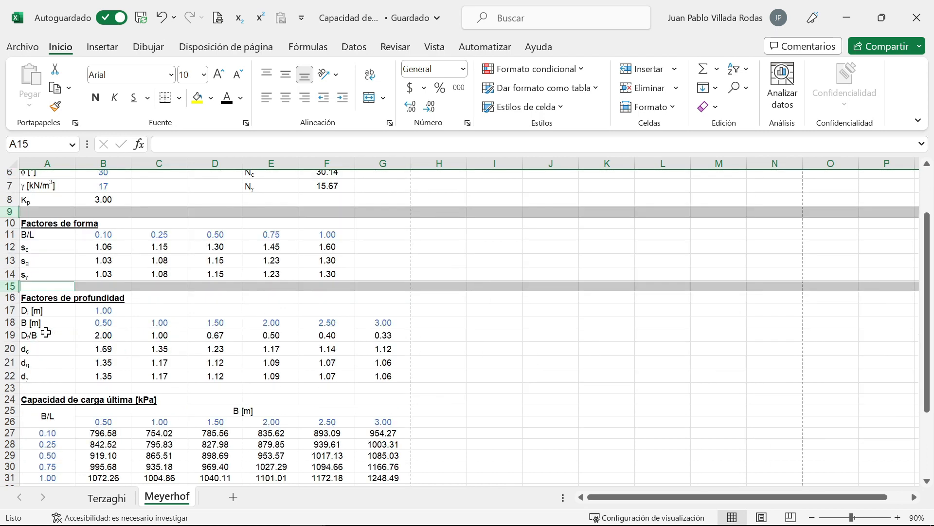
scroll(42, 334, down, 1)
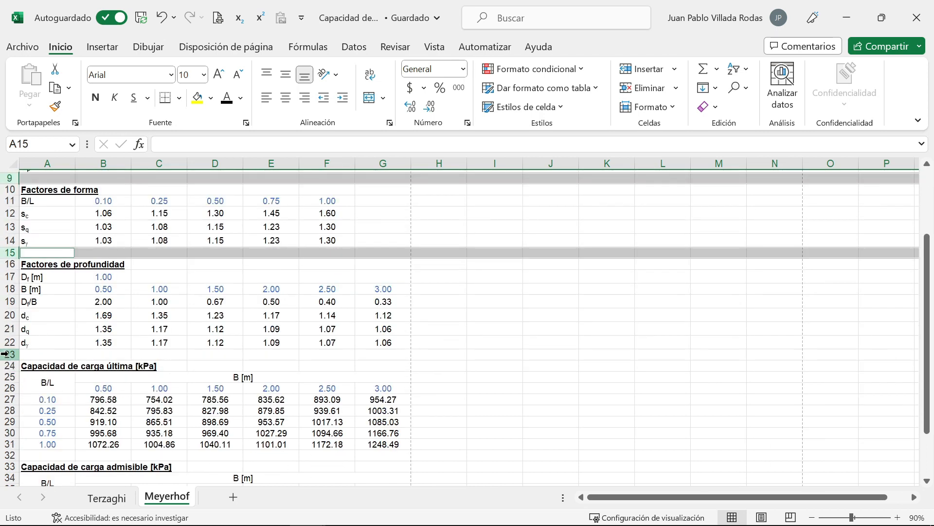
ctrl+click(5, 353)
scroll(10, 381, down, 1)
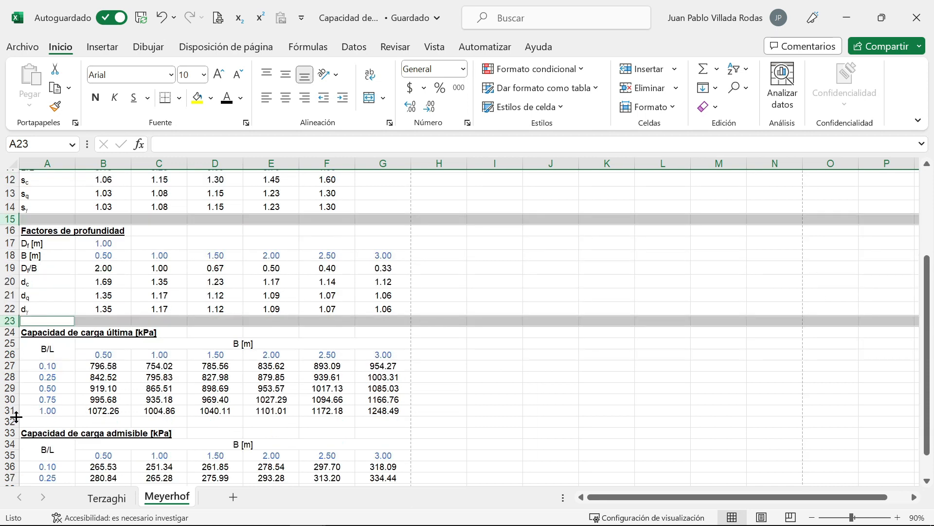
ctrl+click(5, 421)
scroll(6, 422, down, 3)
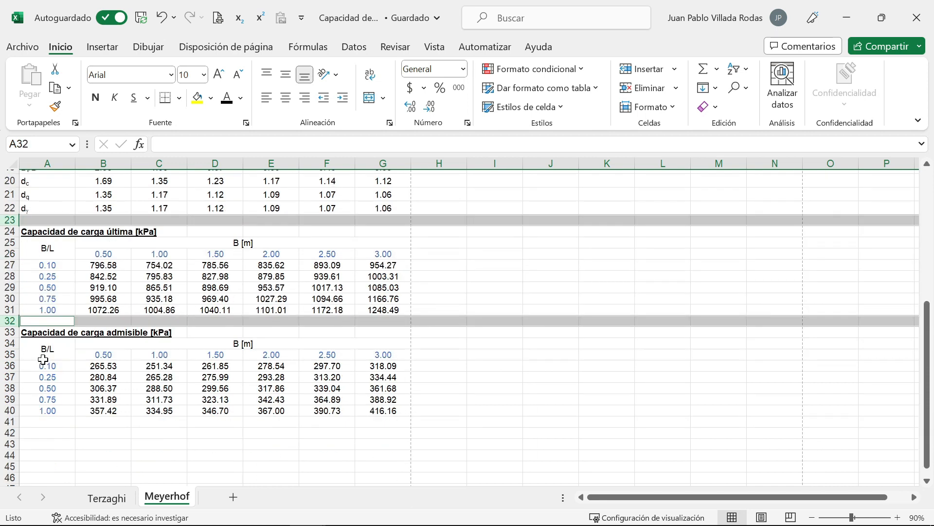
ctrl+click(6, 422)
drag(10, 426, 11, 417)
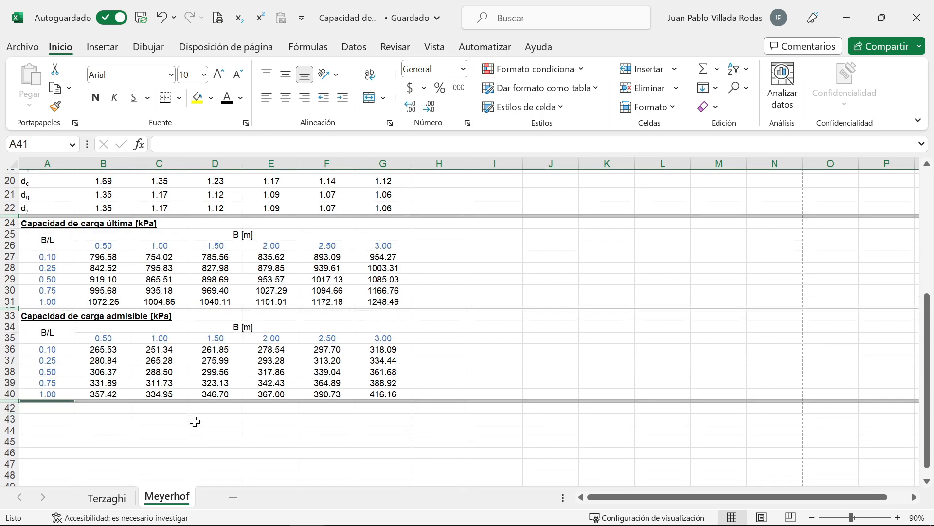
click(195, 428)
scroll(184, 388, down, 4)
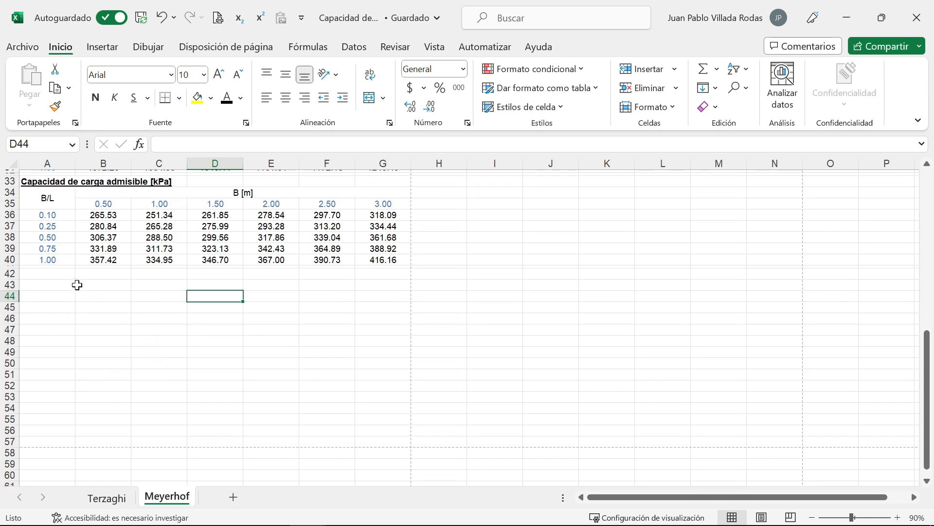
drag(83, 285, 364, 428)
click(101, 296)
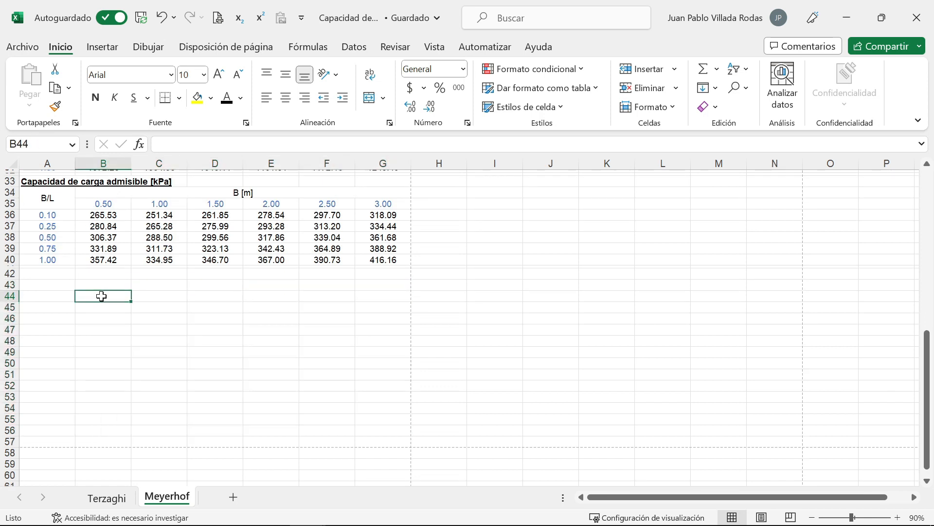
click(48, 284)
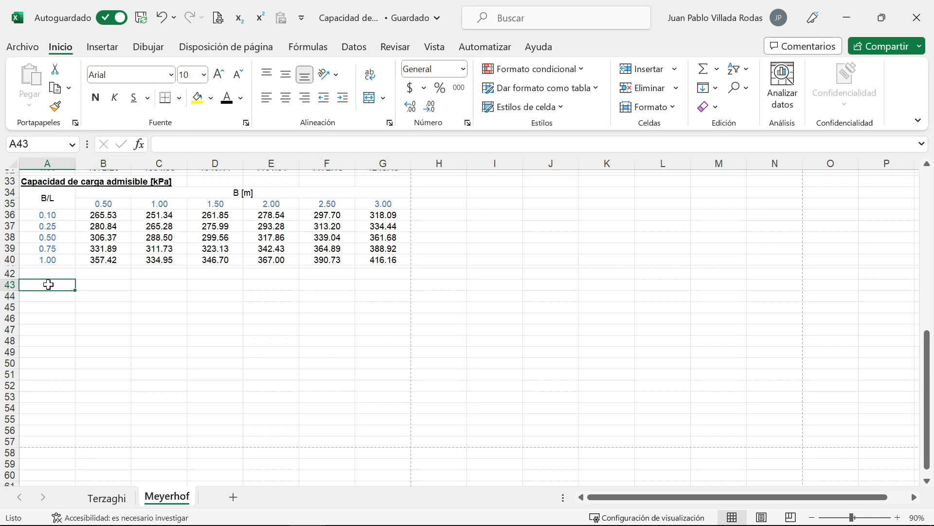
text(La)
key(BackSpace)
key(BackSpace)
key(Escape)
Enter the heading "Leyenda" in A42, centred horizontally and vertically, in bold and underlined.
key(Up)
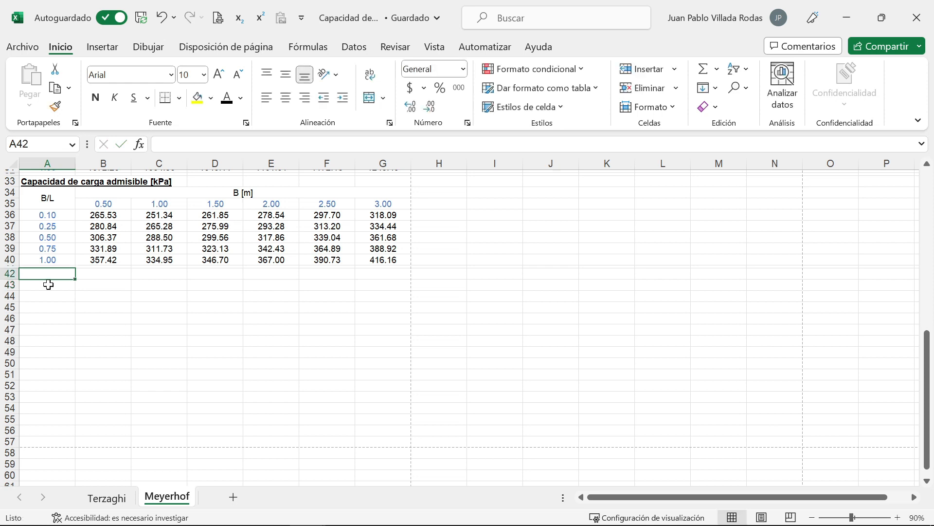
text(Leyenda)
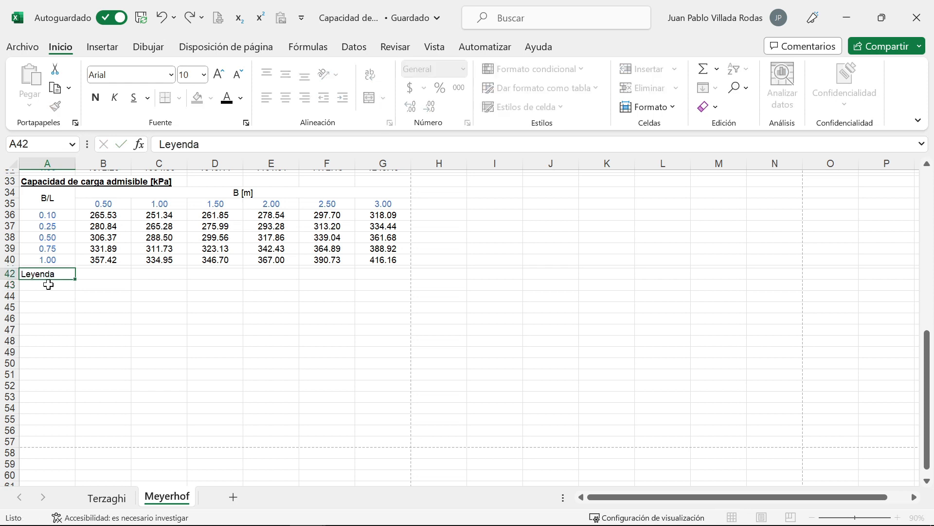
key(Return)
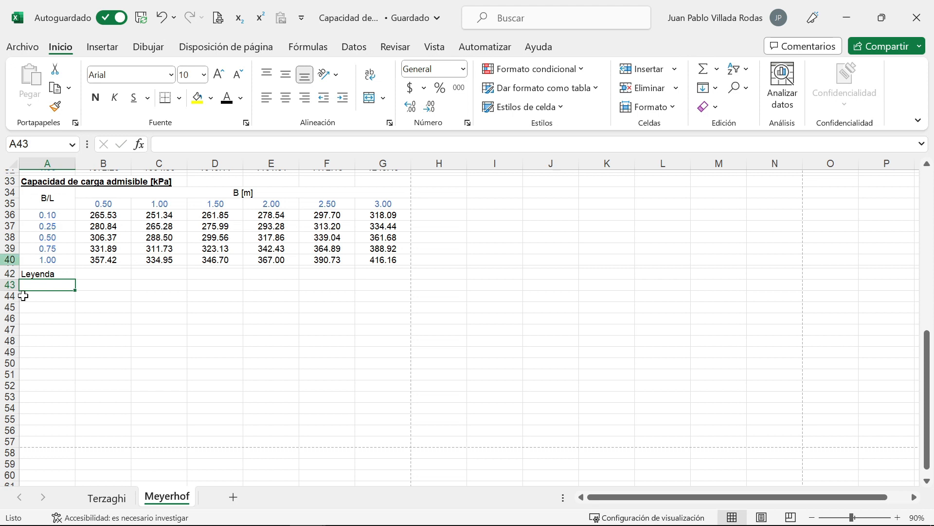
click(43, 273)
click(285, 97)
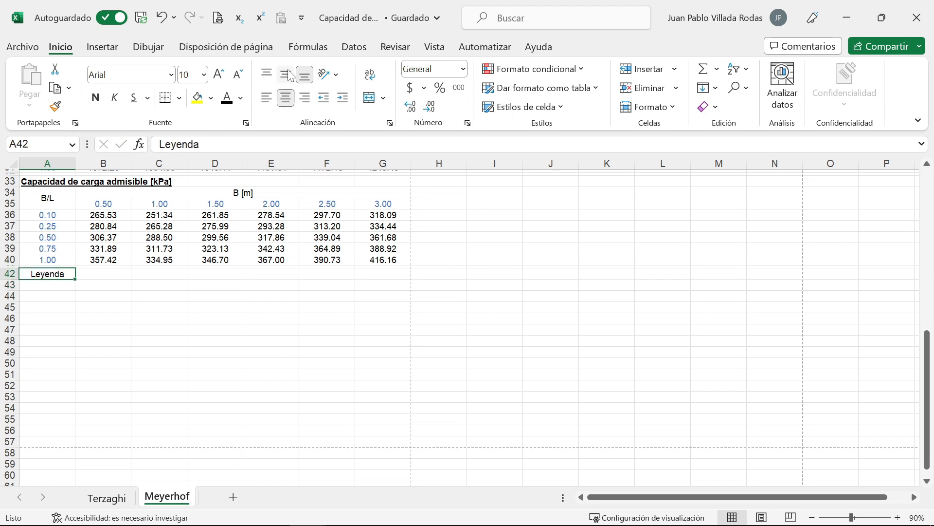
click(286, 74)
key(ctrl+n)
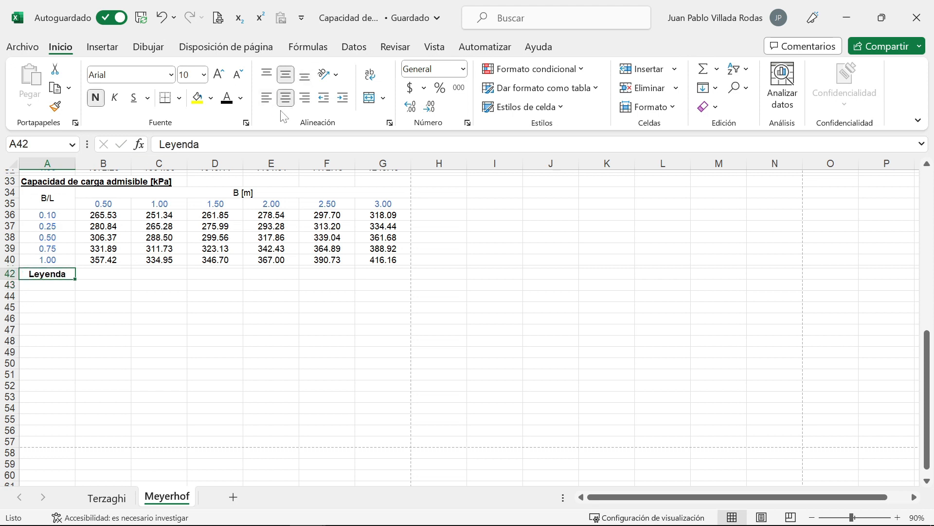
key(ctrl+s)
Move the "Leyenda" heading one row down, from A42 to A43.
click(43, 287)
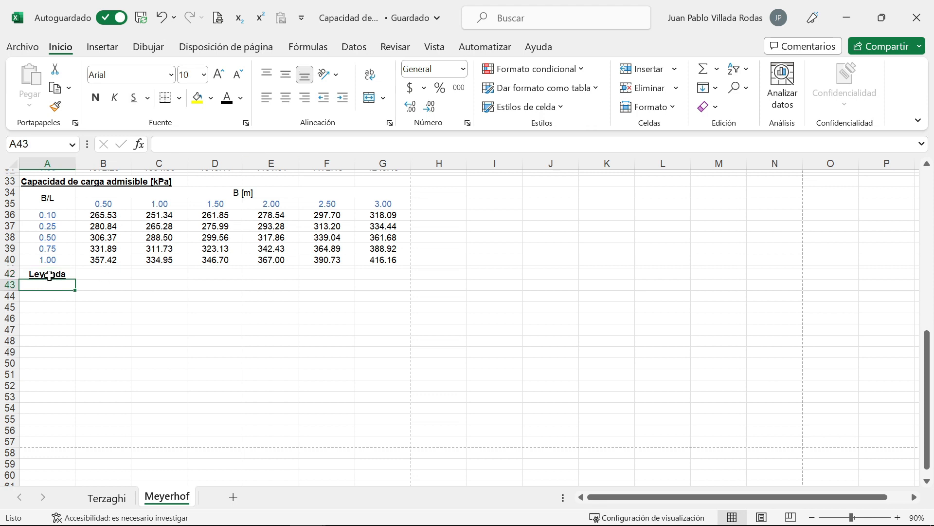
click(49, 276)
drag(48, 280, 45, 299)
Enter the formula +CONCAT("B/L = "&A36) in A44, below the "Leyenda" heading.
click(45, 299)
text(+con)
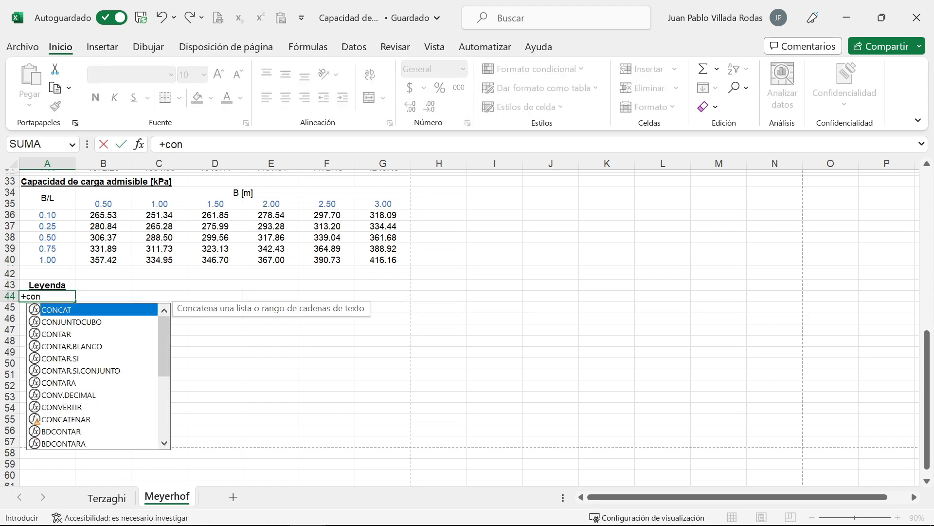
key(Tab)
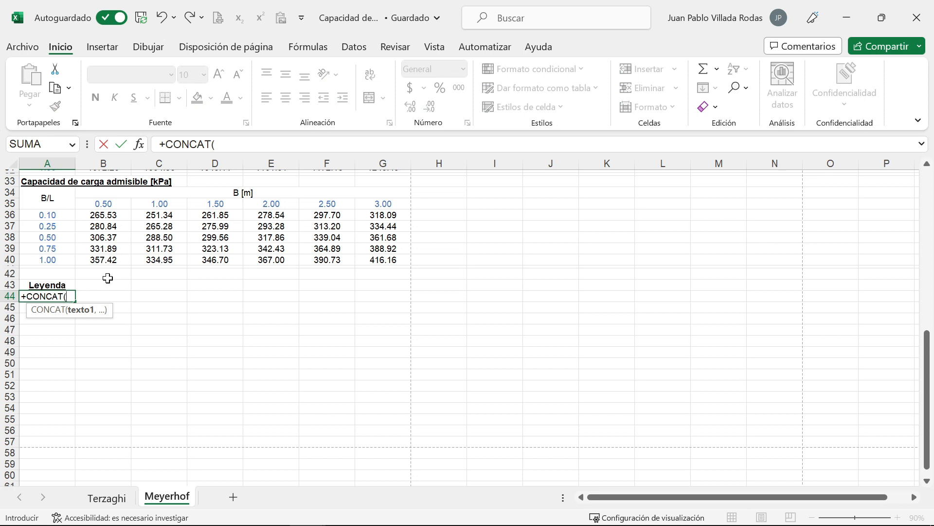
text("B/L =)
text("&)
click(59, 215)
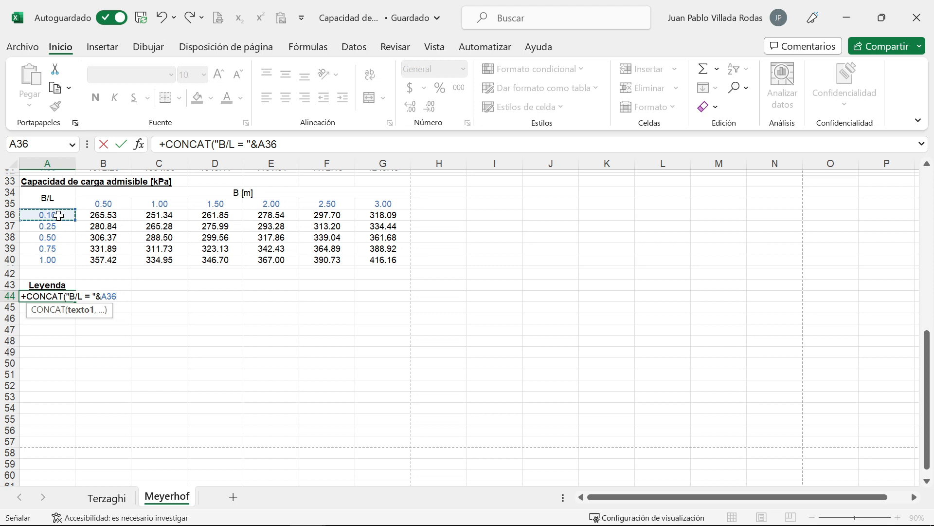
text())
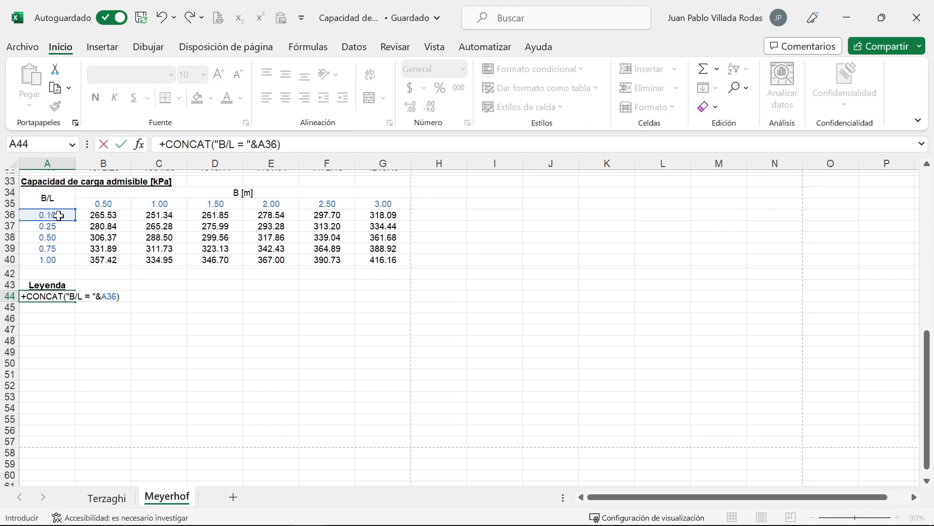
key(Return)
Centre the legend label in A44 horizontally and fill its formula down to A48.
click(48, 296)
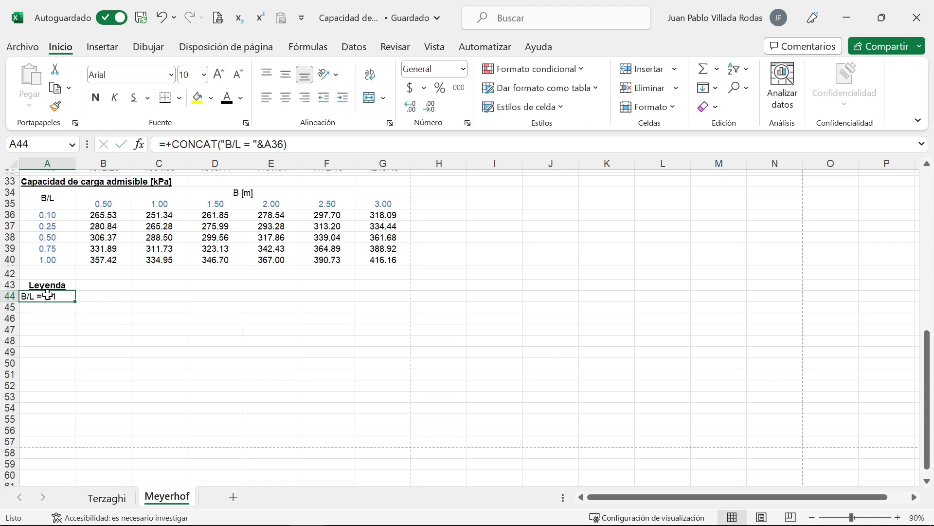
click(285, 97)
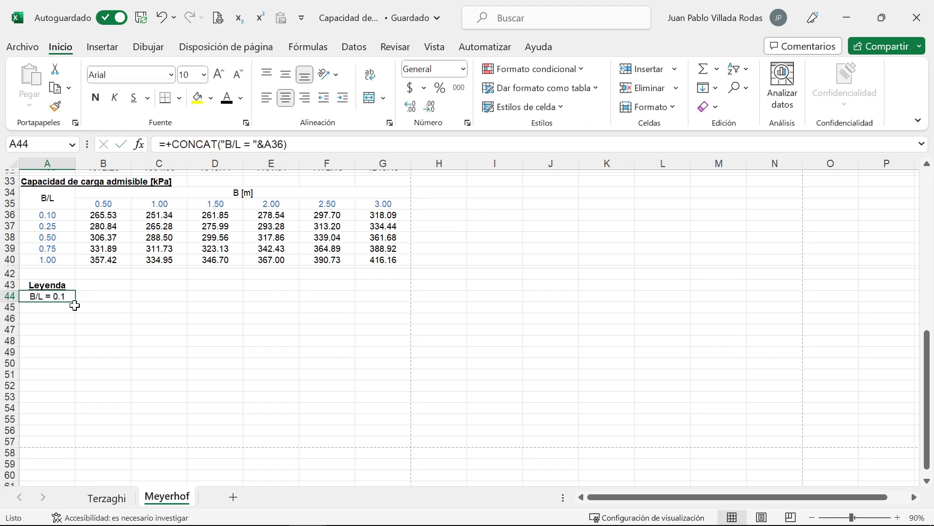
drag(76, 302, 66, 342)
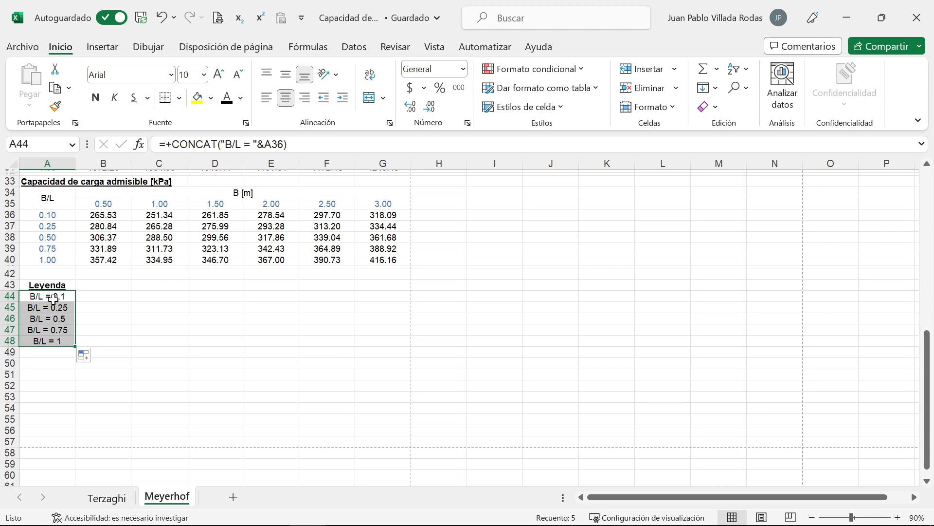
Insert a scatter chart with smooth lines and markers and place it beside the legend labels, below the admissible capacity table.
click(121, 285)
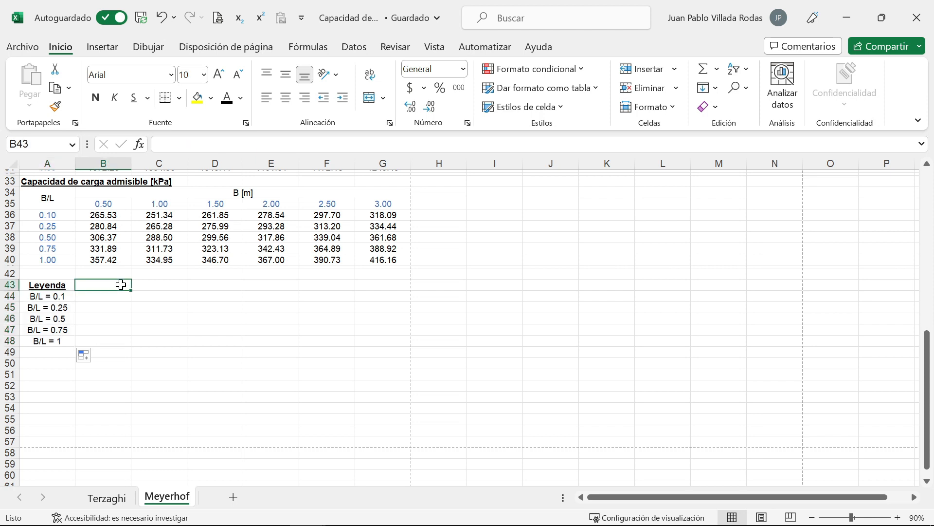
click(104, 51)
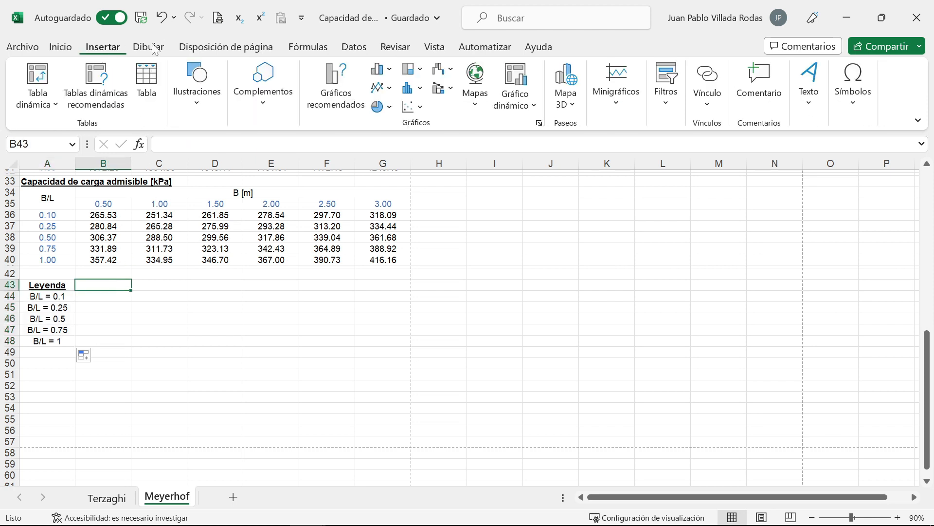
click(420, 108)
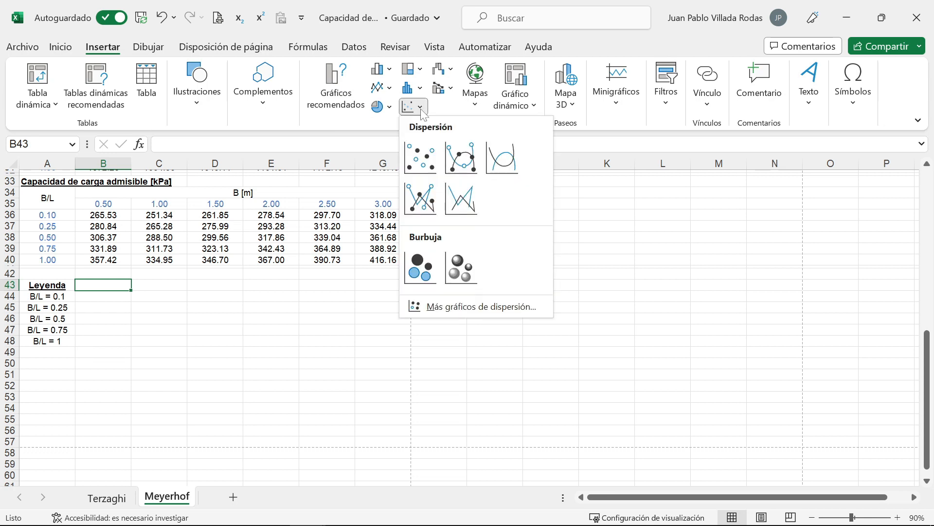
click(467, 169)
drag(361, 275, 109, 298)
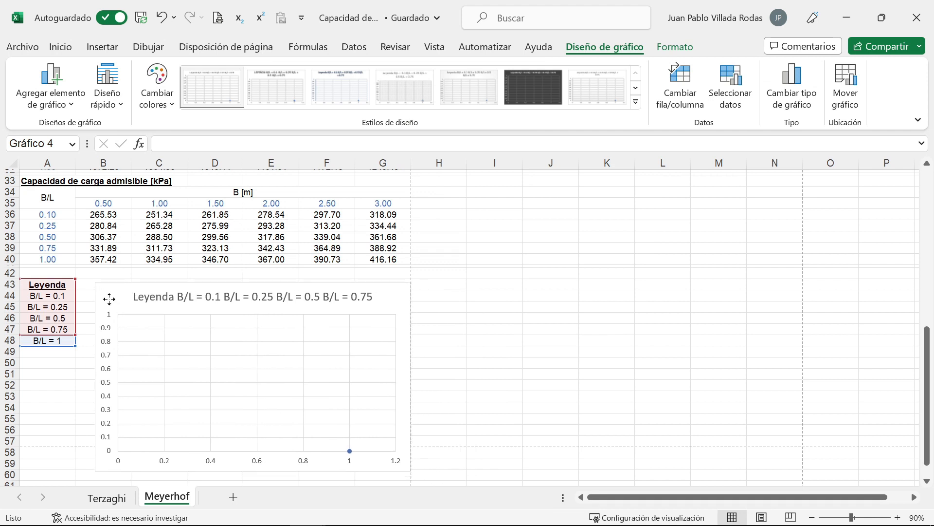
Delete the chart title and resize the chart to span about rows 42 to 57 across columns B to G.
click(179, 298)
click(163, 303)
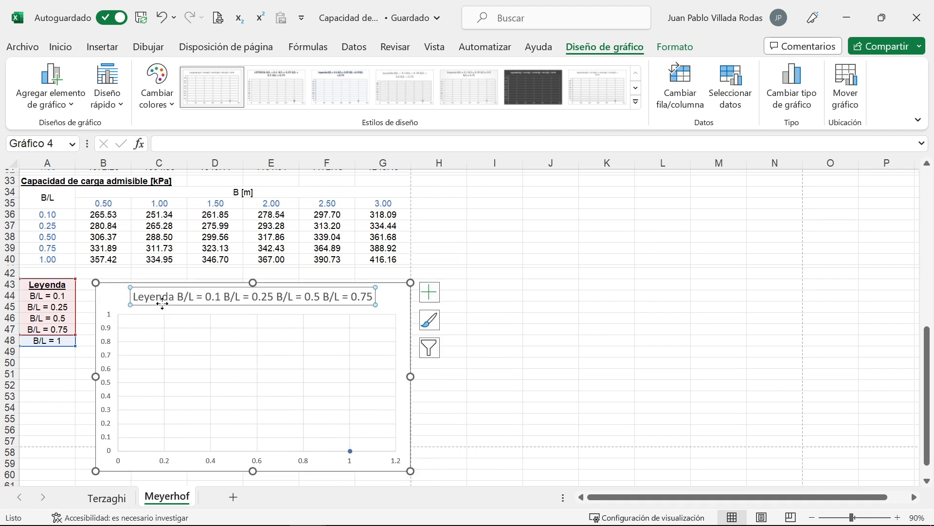
key(Delete)
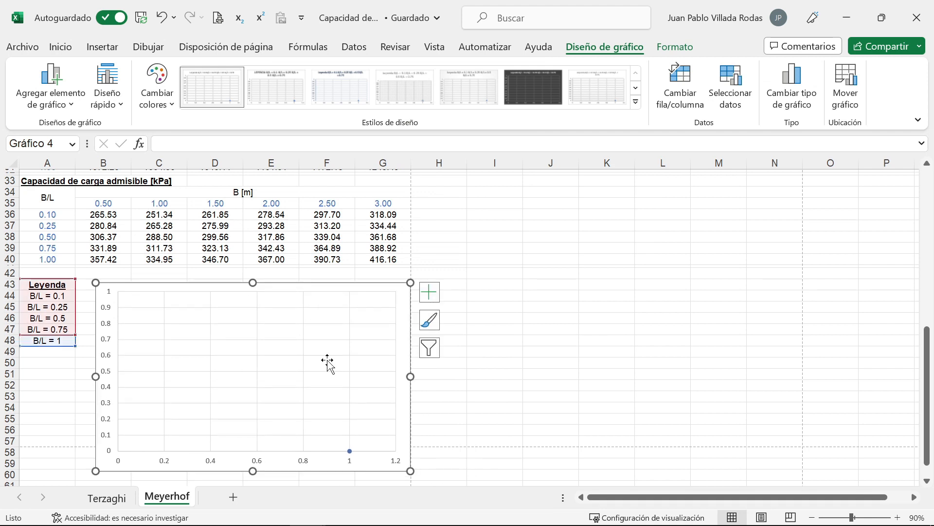
drag(411, 471, 401, 441)
drag(119, 286, 110, 279)
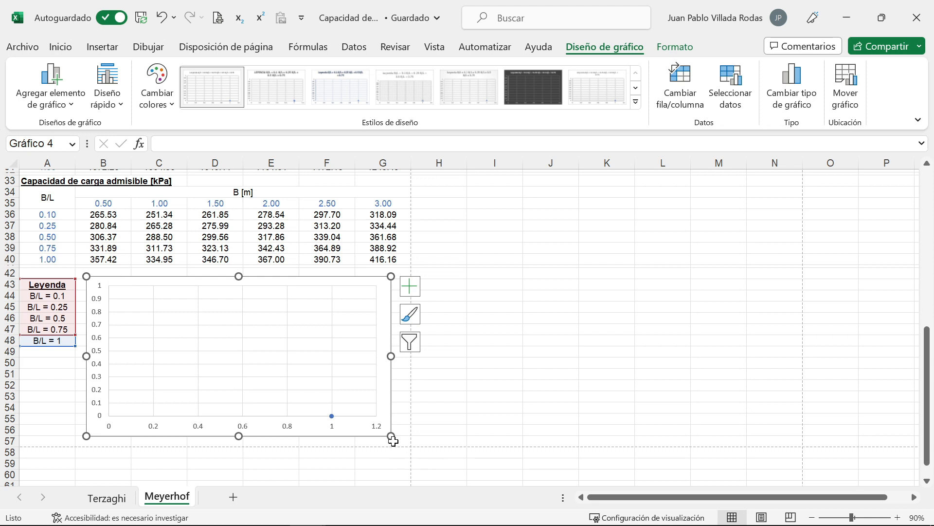
drag(392, 439, 404, 443)
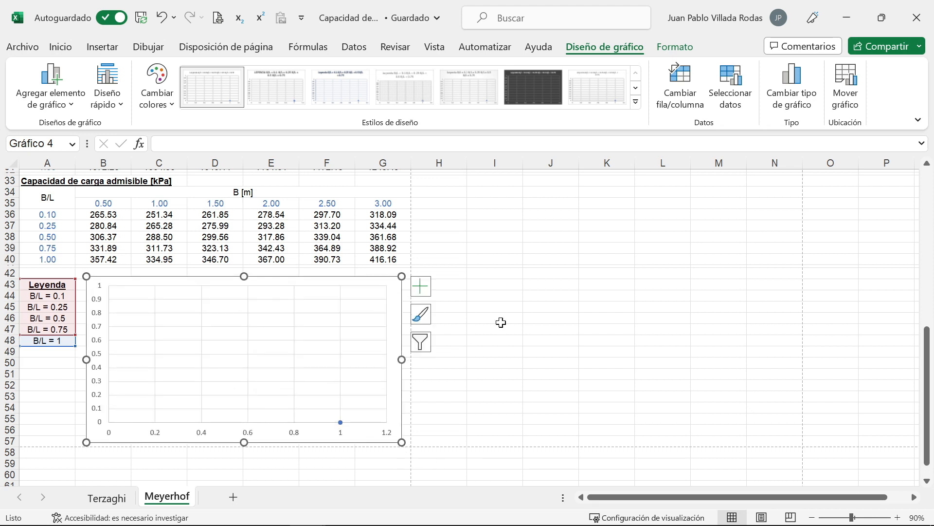
Remove the automatically created legend series from the chart's data source, keeping the data selection dialog clear of the tables.
right_click(264, 342)
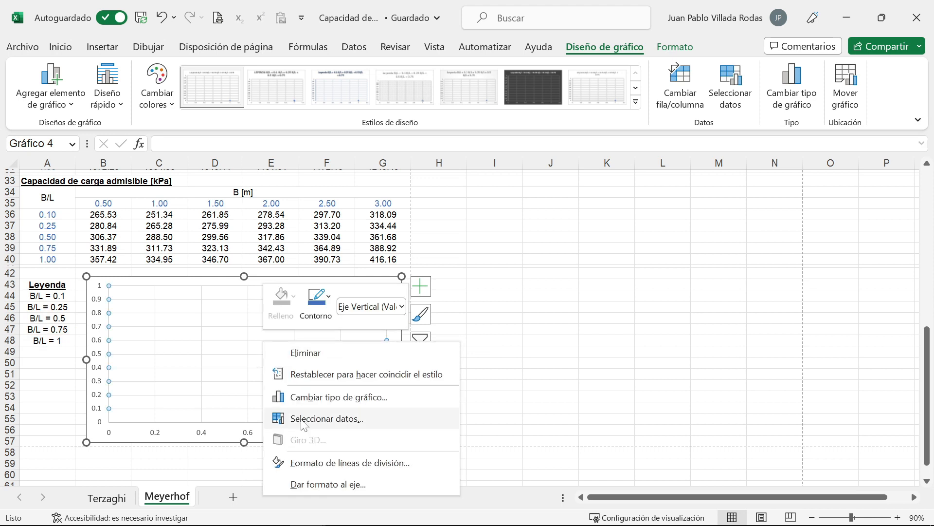
click(325, 419)
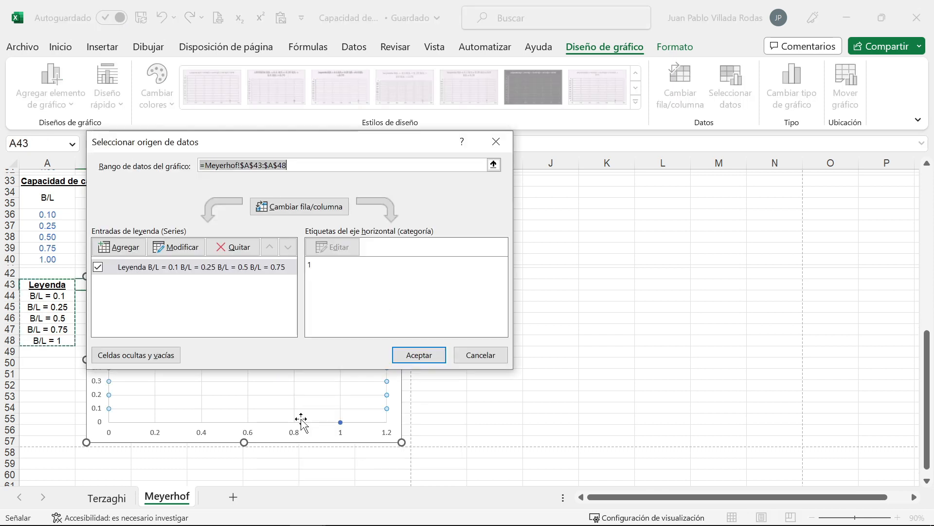
click(226, 251)
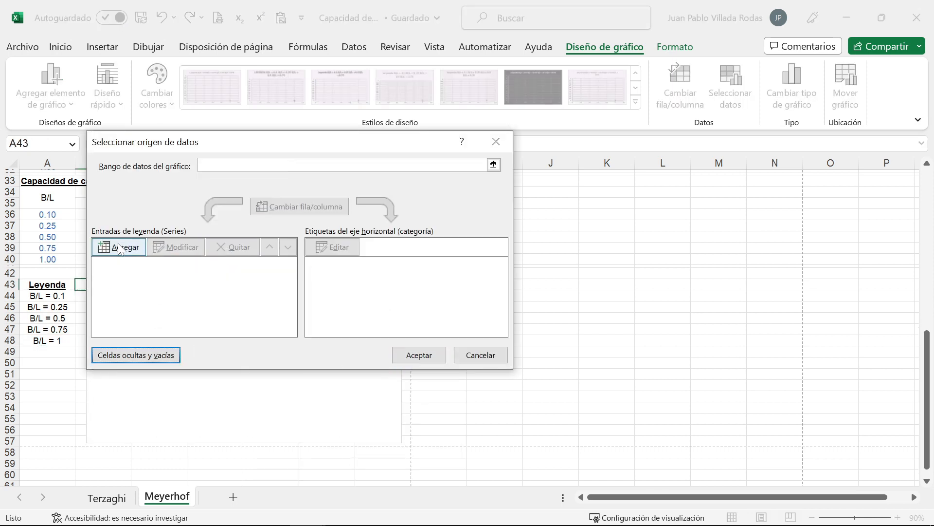
drag(232, 151, 568, 197)
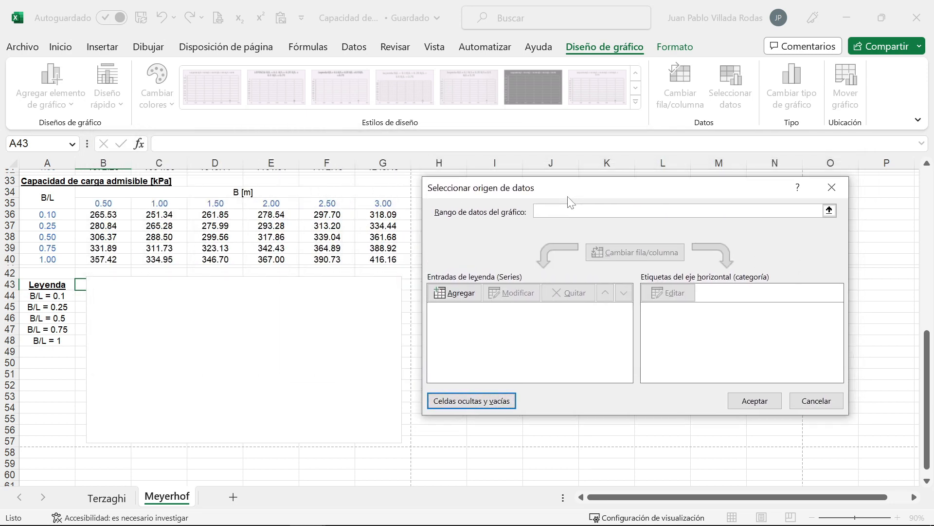
Add a chart series named from A44, with X values B35:G35 and Y values B36:G36.
click(455, 295)
drag(256, 194, 511, 223)
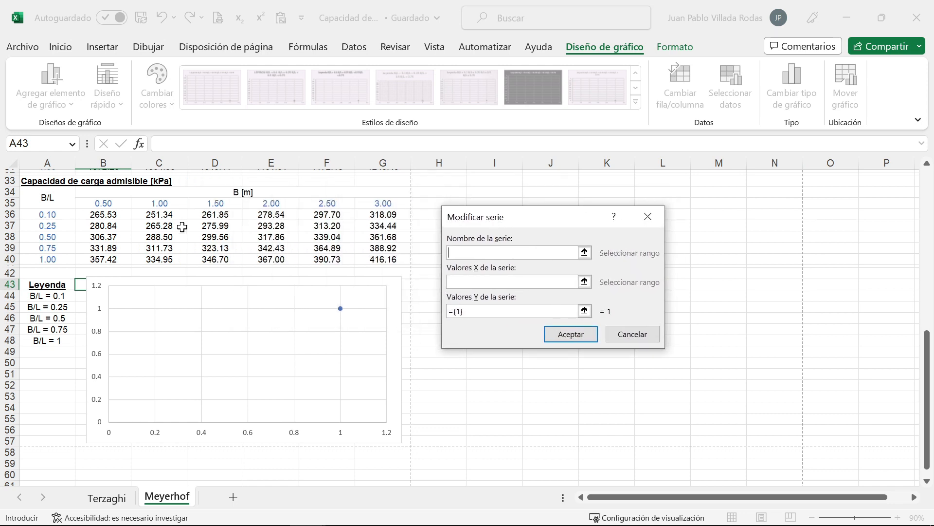
click(45, 298)
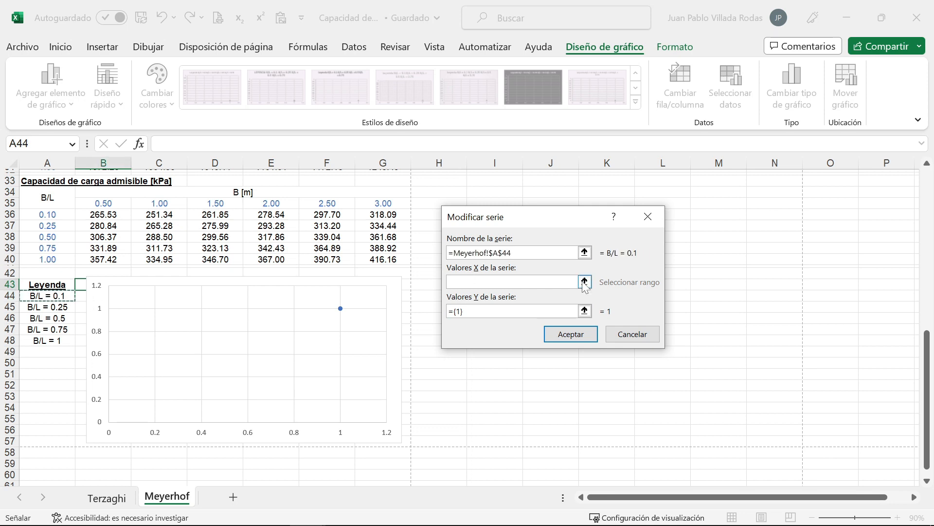
click(584, 282)
click(104, 204)
drag(131, 205, 360, 206)
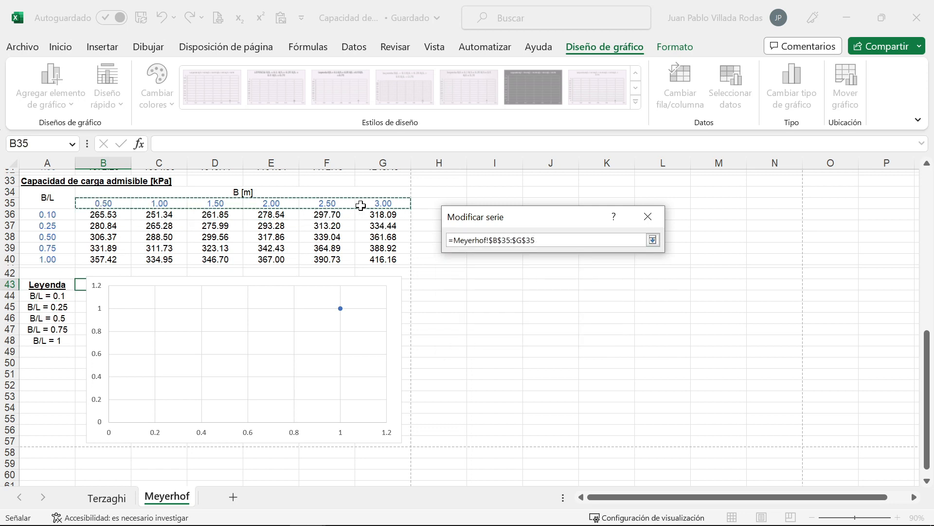
key(Return)
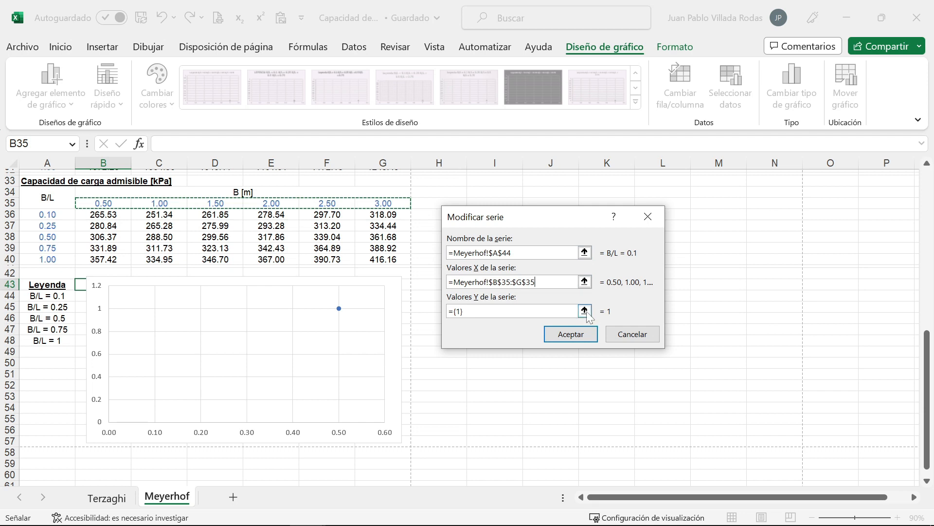
click(586, 311)
drag(94, 213, 368, 214)
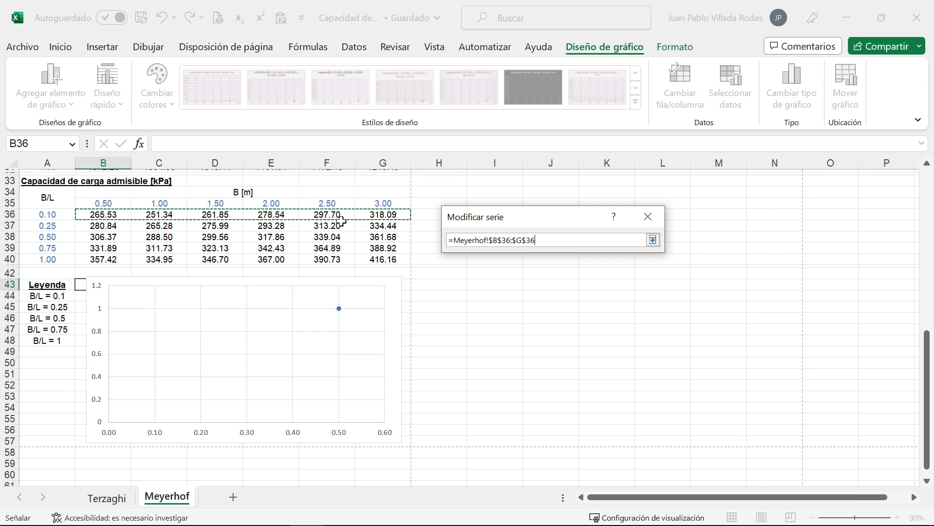
key(Return)
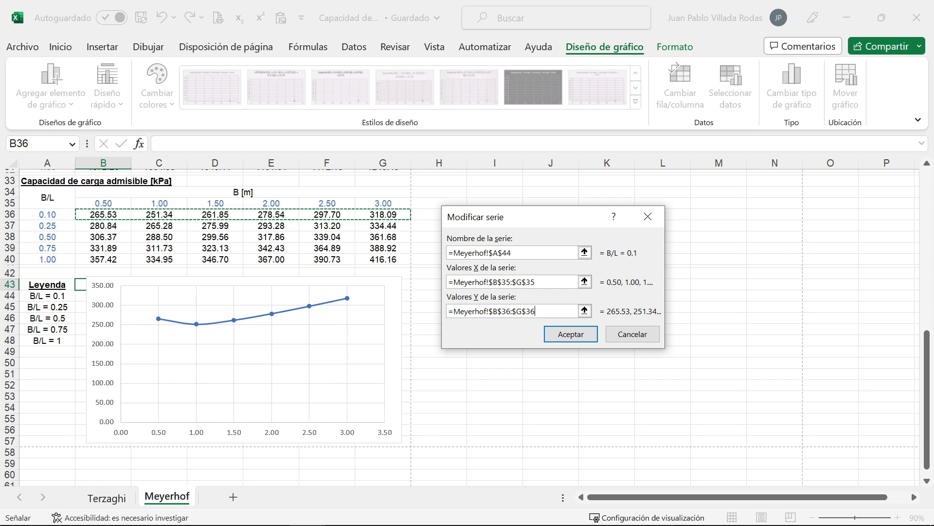
click(570, 334)
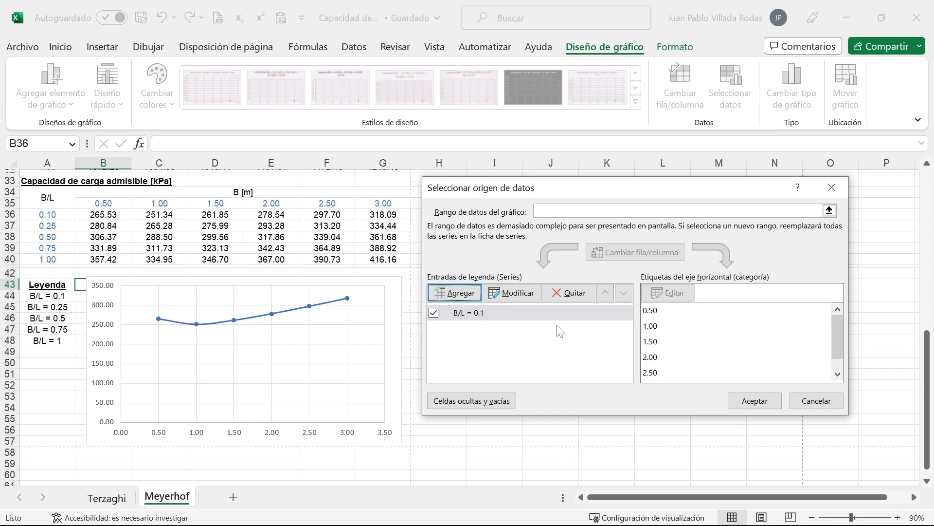
Add a chart series named from A45, with X values B35:G35 and Y values B37:G37.
click(460, 295)
click(64, 306)
key(Tab)
drag(100, 204, 361, 203)
click(652, 240)
click(585, 311)
drag(109, 224, 358, 226)
click(653, 240)
click(571, 334)
Add a chart series named from A46, with X values B35:G35 and Y values B38:G38.
click(457, 293)
click(54, 318)
click(584, 281)
drag(104, 203, 372, 203)
click(584, 310)
drag(105, 237, 390, 237)
click(570, 334)
Add a chart series named from A47, with X values B35:G35 and Y values B39:G39.
click(458, 294)
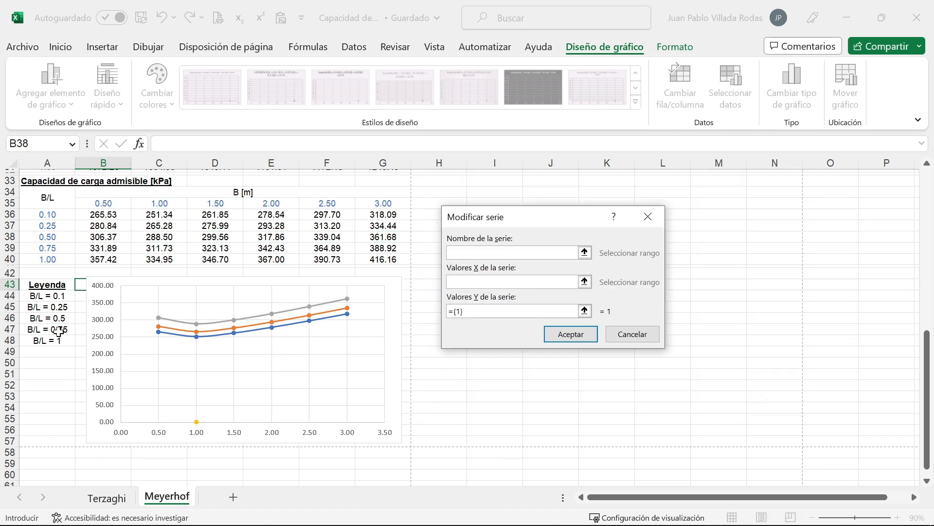
click(47, 329)
click(584, 281)
drag(103, 203, 383, 203)
click(653, 240)
click(585, 311)
drag(107, 246, 383, 248)
click(653, 240)
click(475, 309)
click(564, 334)
Add a chart series named from A48, with X values B35:G35 and Y values B40:G40, and apply the chart's data selection.
click(454, 292)
click(47, 340)
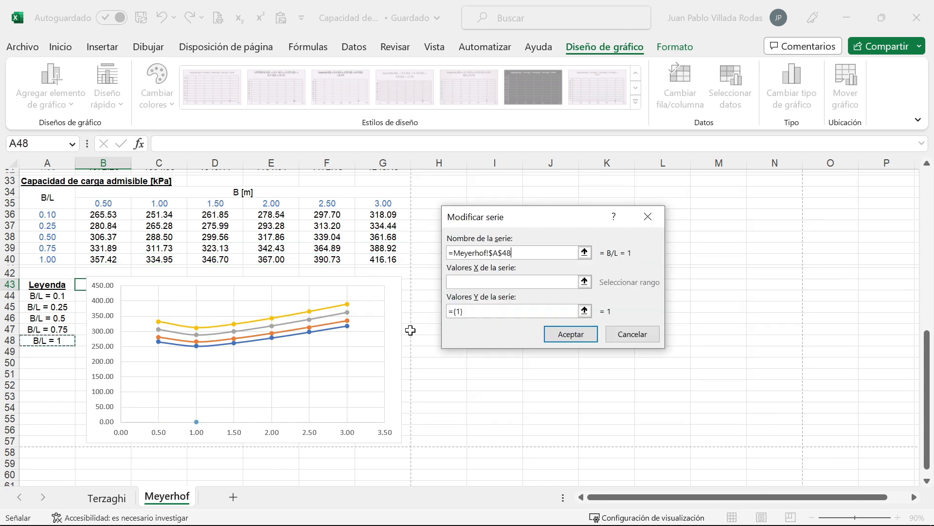
click(585, 281)
drag(103, 204, 383, 203)
click(585, 310)
drag(116, 259, 383, 259)
click(653, 240)
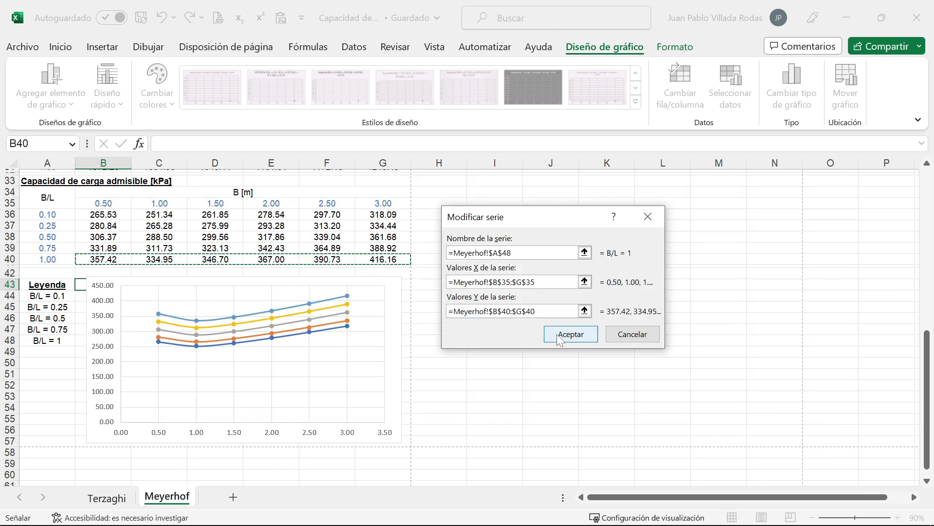
click(567, 334)
click(755, 399)
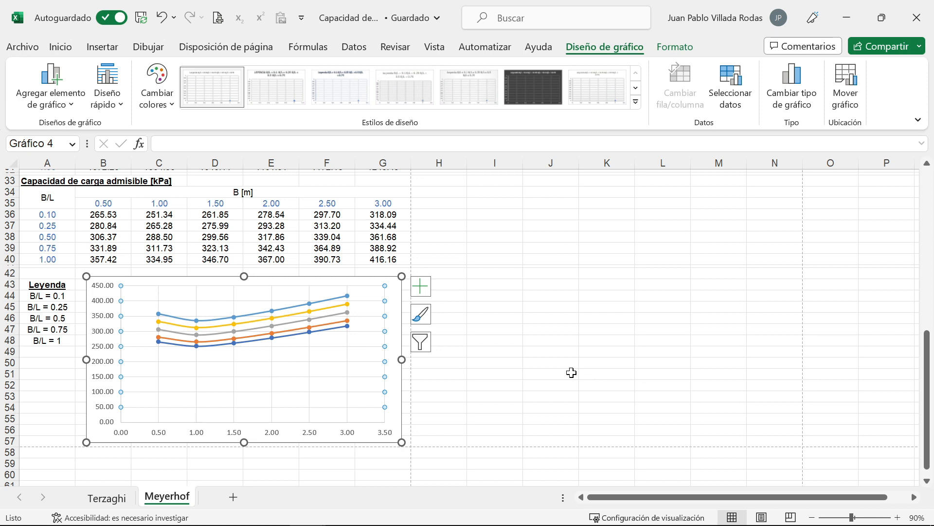
click(443, 373)
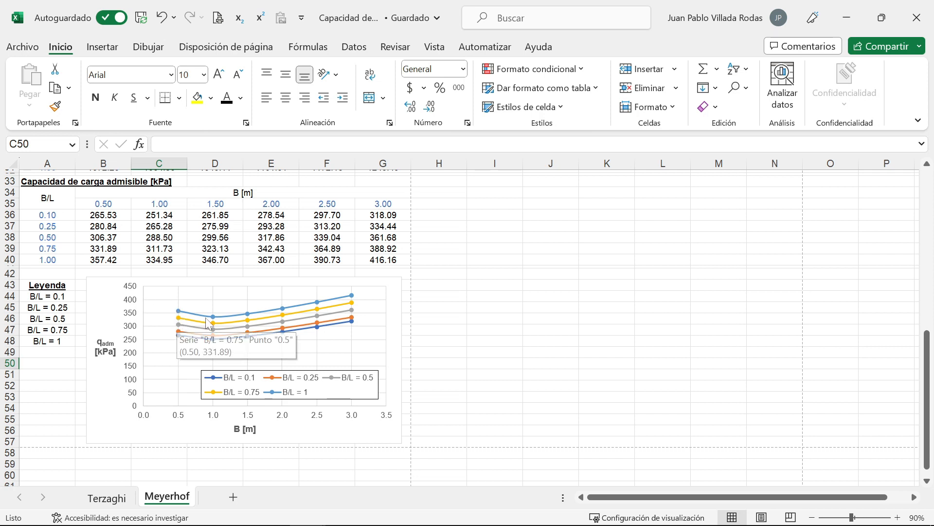
Examine how the ultimate and admissible capacities for B = 0.50 vary with B/L in B28:B31 and B36:B40.
mouse_move(193, 320)
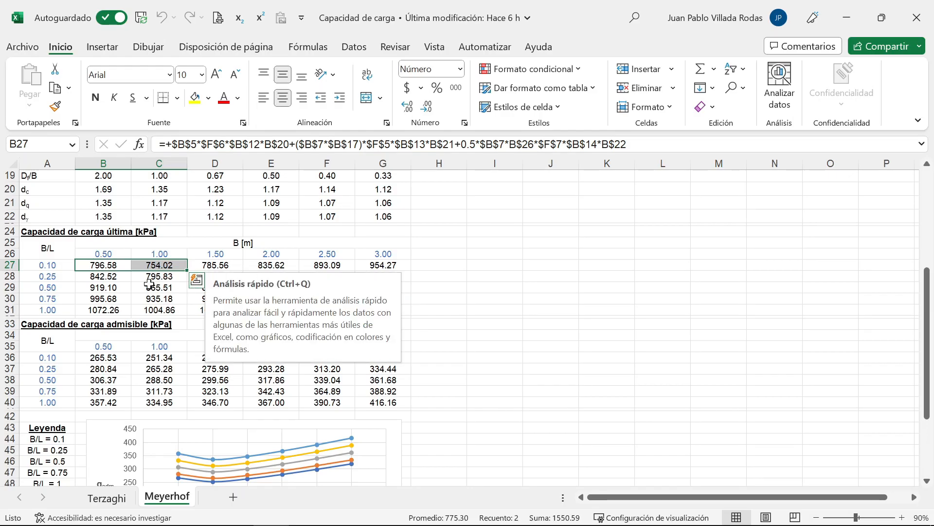
scroll(150, 278, up, 1)
scroll(150, 279, up, 1)
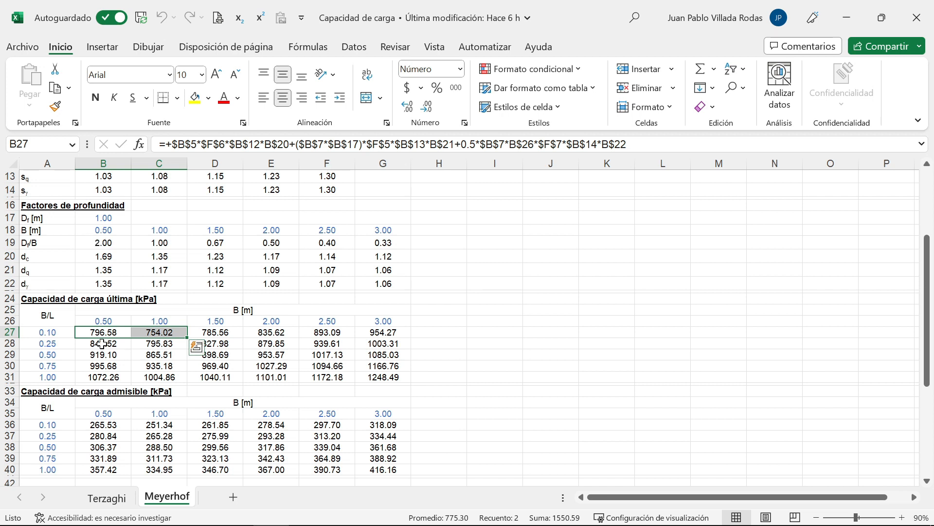
drag(101, 379, 102, 343)
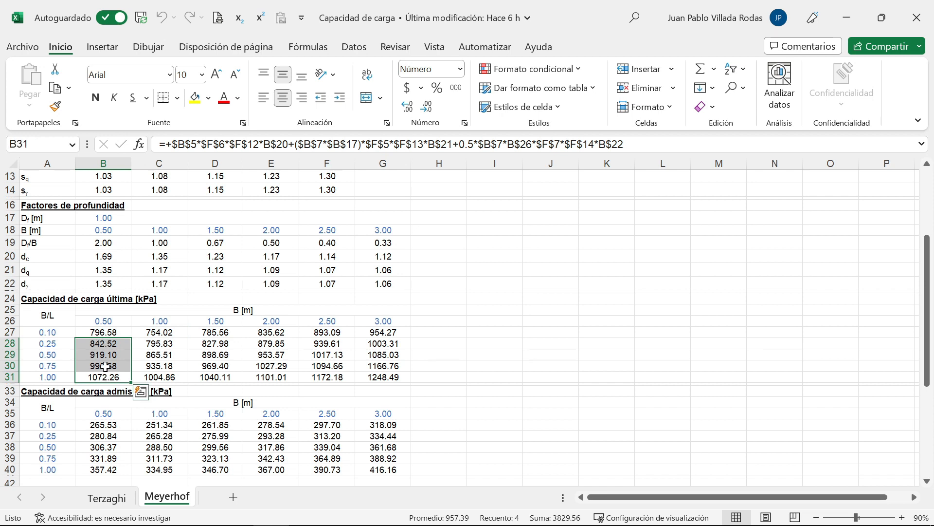
drag(105, 473, 104, 425)
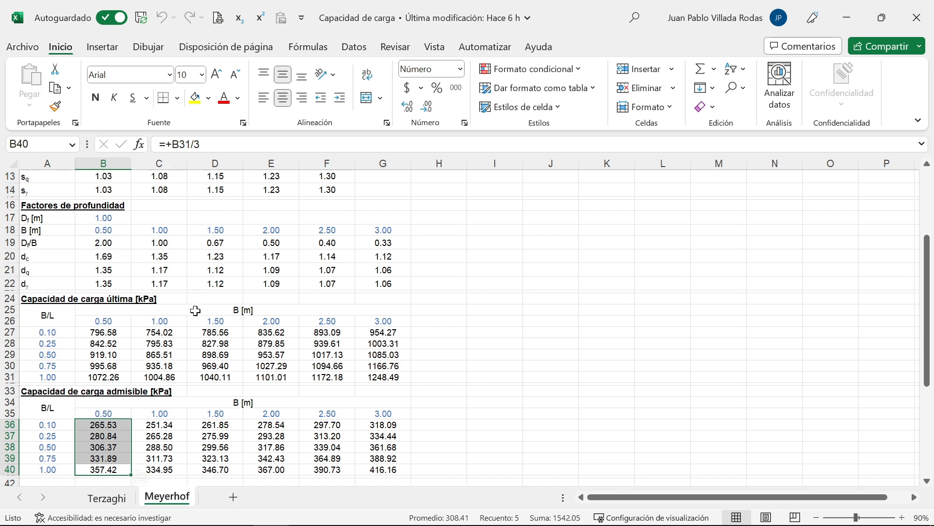
Change the foundation widths in B18:G18 to a series from 1.00 to 3.50 m in 0.50 m increments.
scroll(193, 290, down, 5)
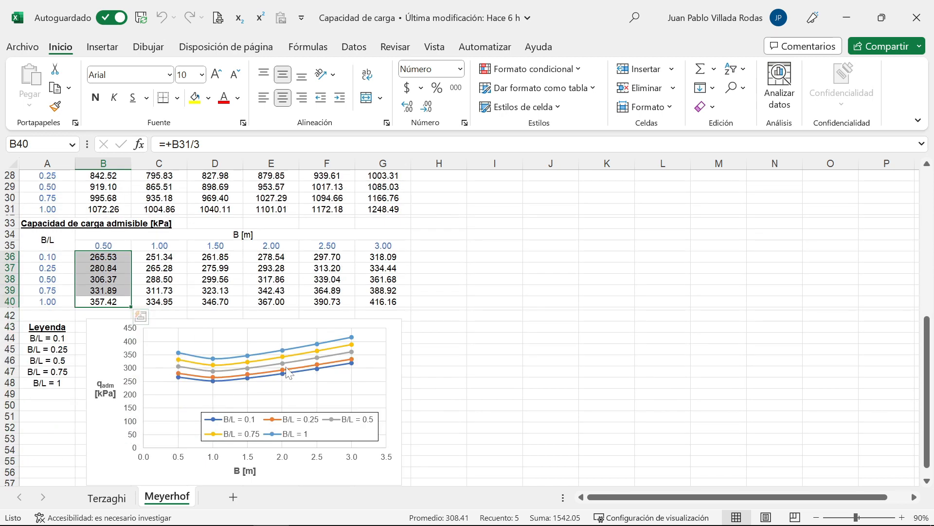
scroll(178, 326, up, 5)
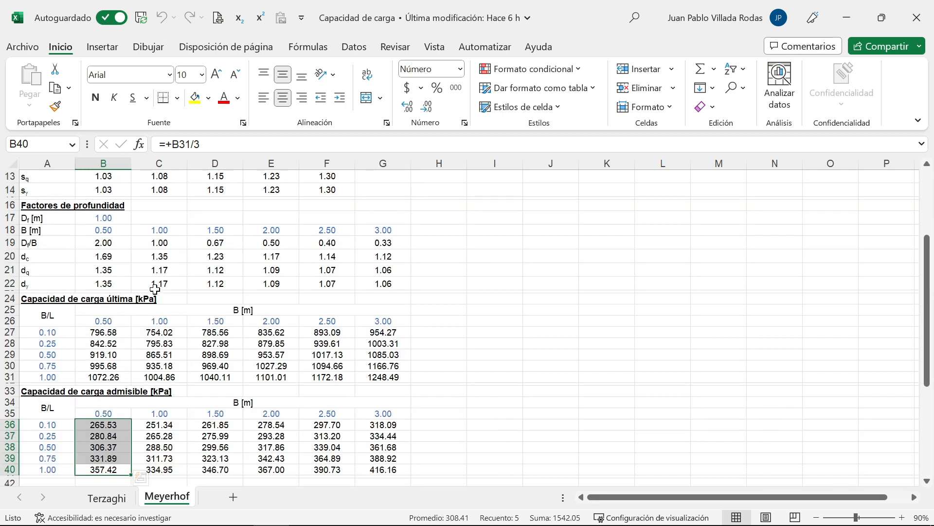
click(109, 231)
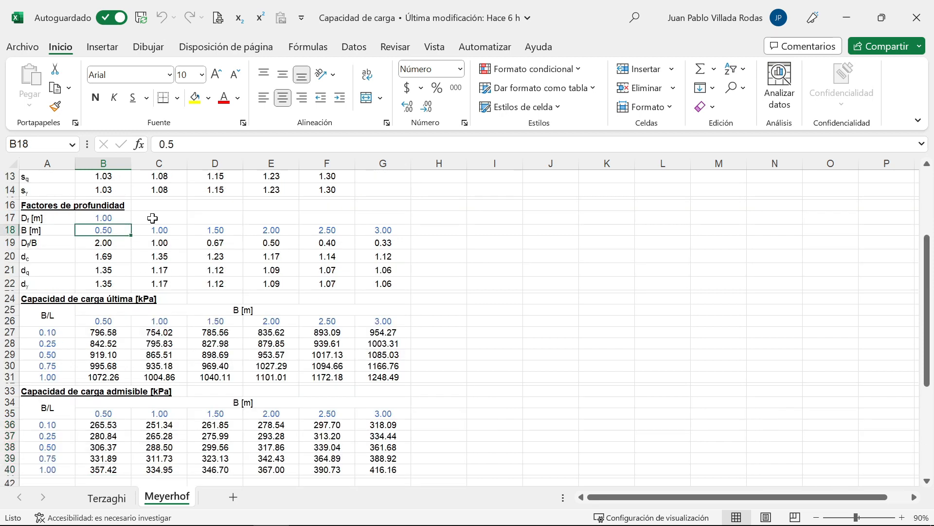
text(1)
key(Up)
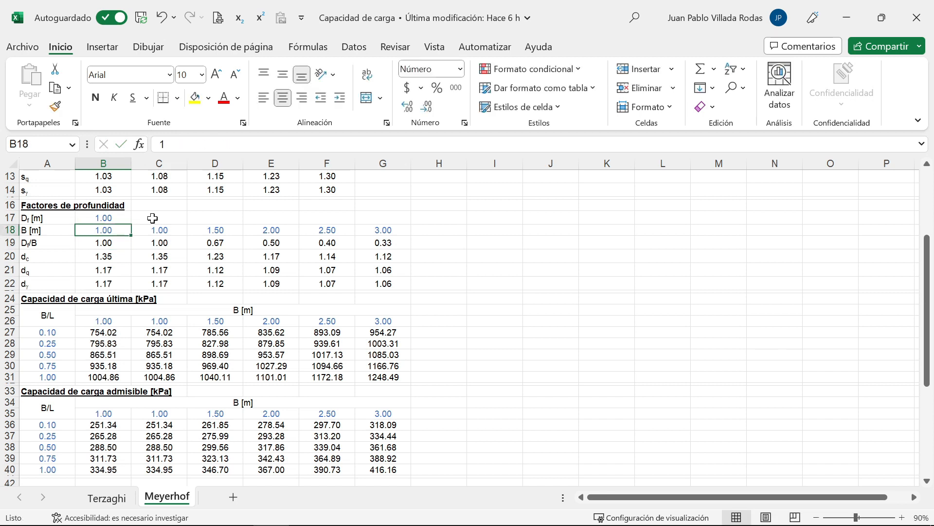
key(Right)
text(1.5)
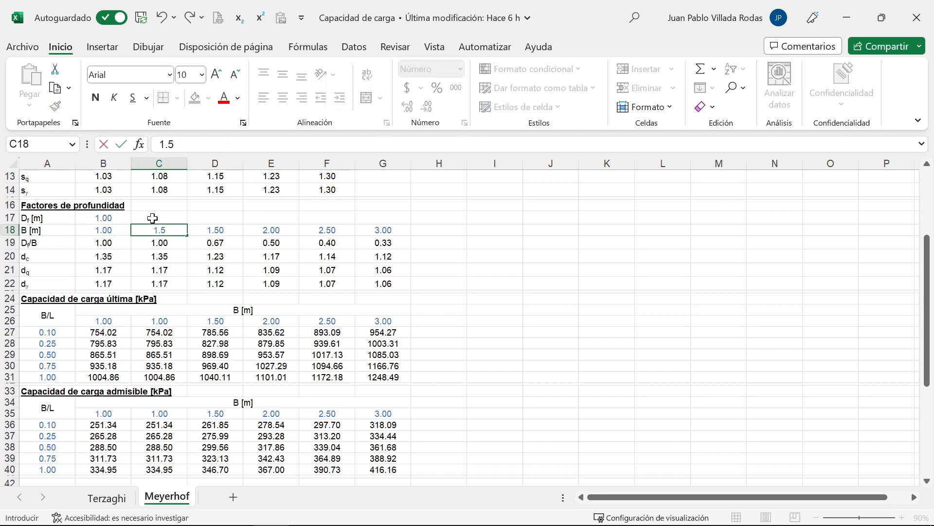
key(Return)
drag(109, 230, 390, 235)
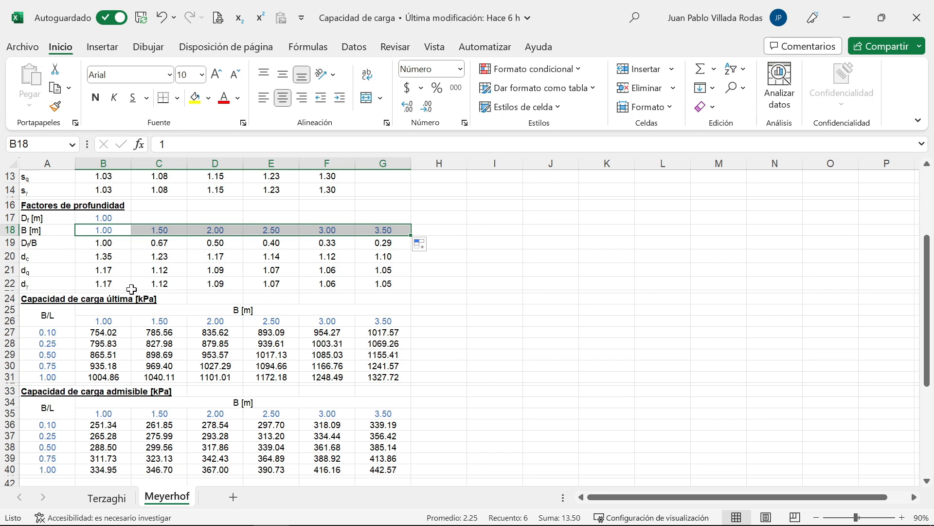
Check the B headings in B26:G26 and B35:G35, and inspect the admissible capacity curves, including the first point of the B/L = 1 series.
click(103, 321)
drag(143, 321, 404, 322)
drag(103, 413, 404, 413)
scroll(330, 284, down, 3)
scroll(330, 283, down, 1)
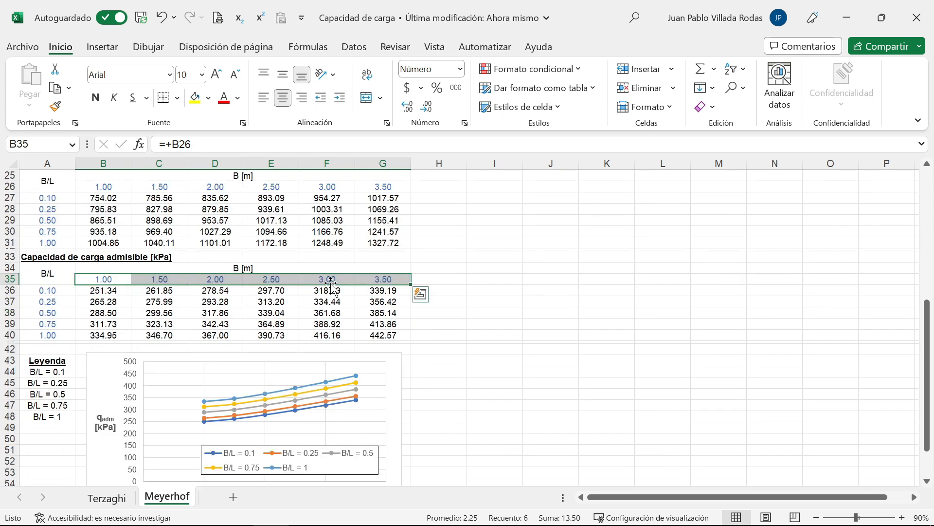
scroll(203, 387, down, 1)
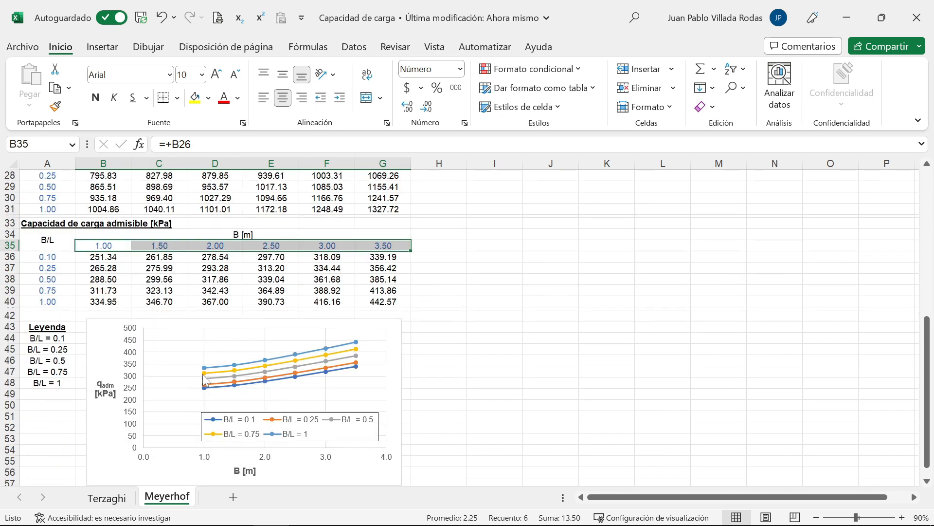
mouse_move(356, 343)
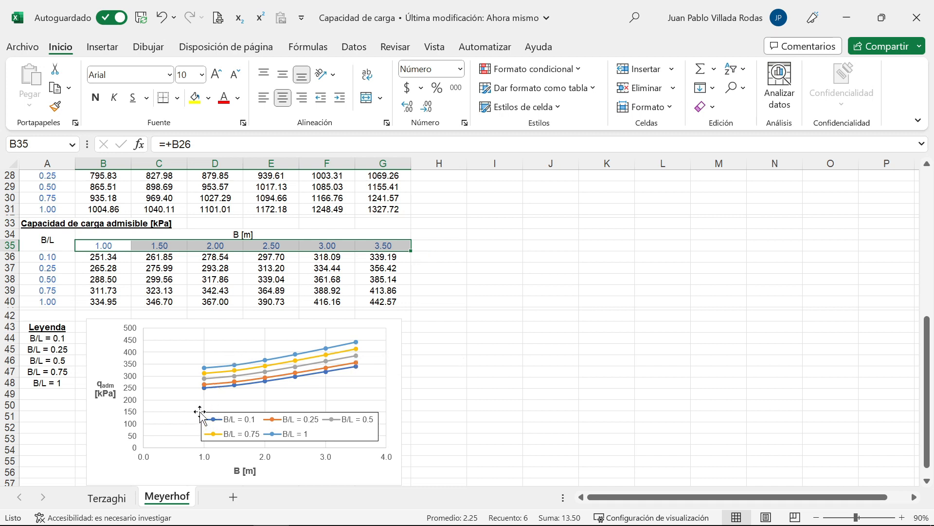
mouse_move(201, 371)
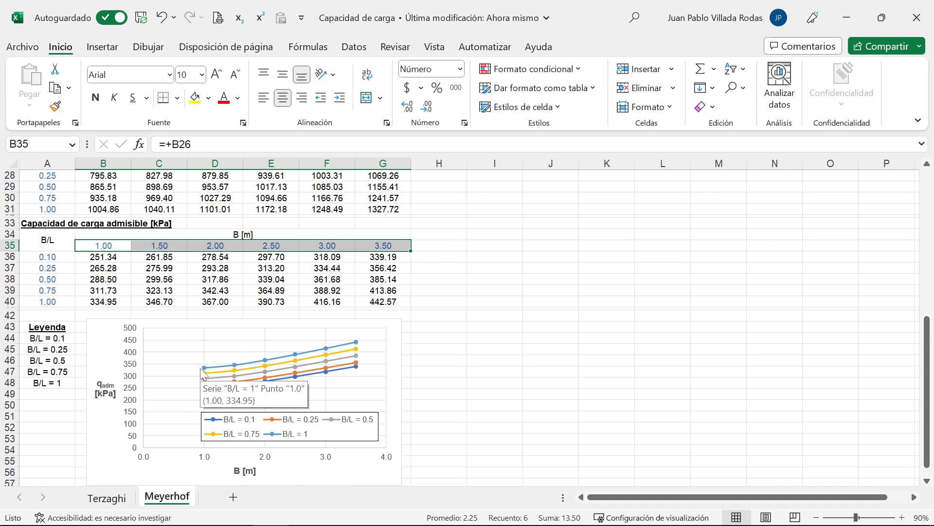
Compare the admissible capacity chart on the Terzaghi sheet with the one on the Meyerhof sheet.
click(105, 502)
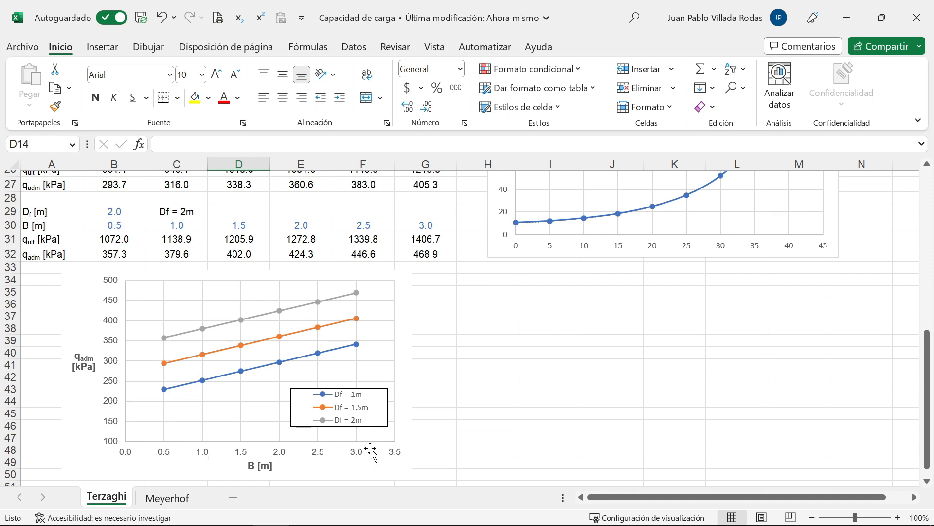
click(157, 498)
scroll(260, 389, down, 1)
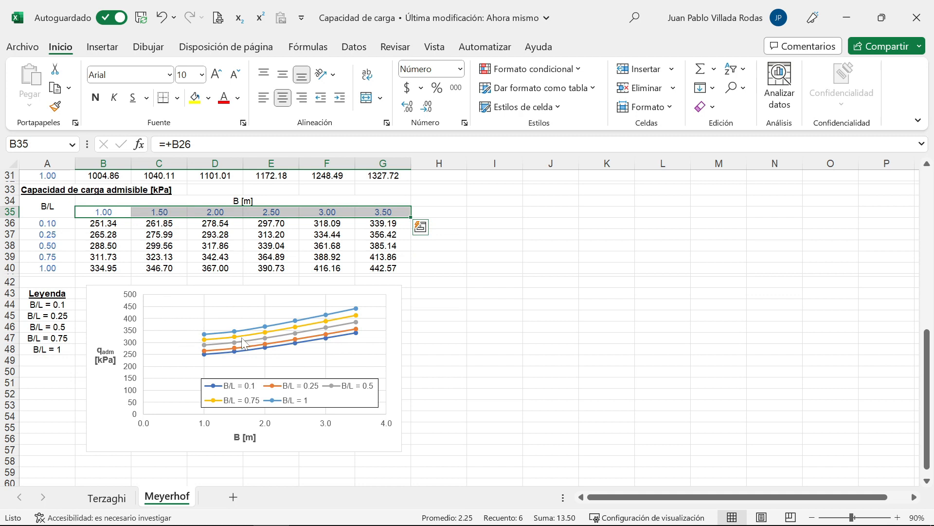